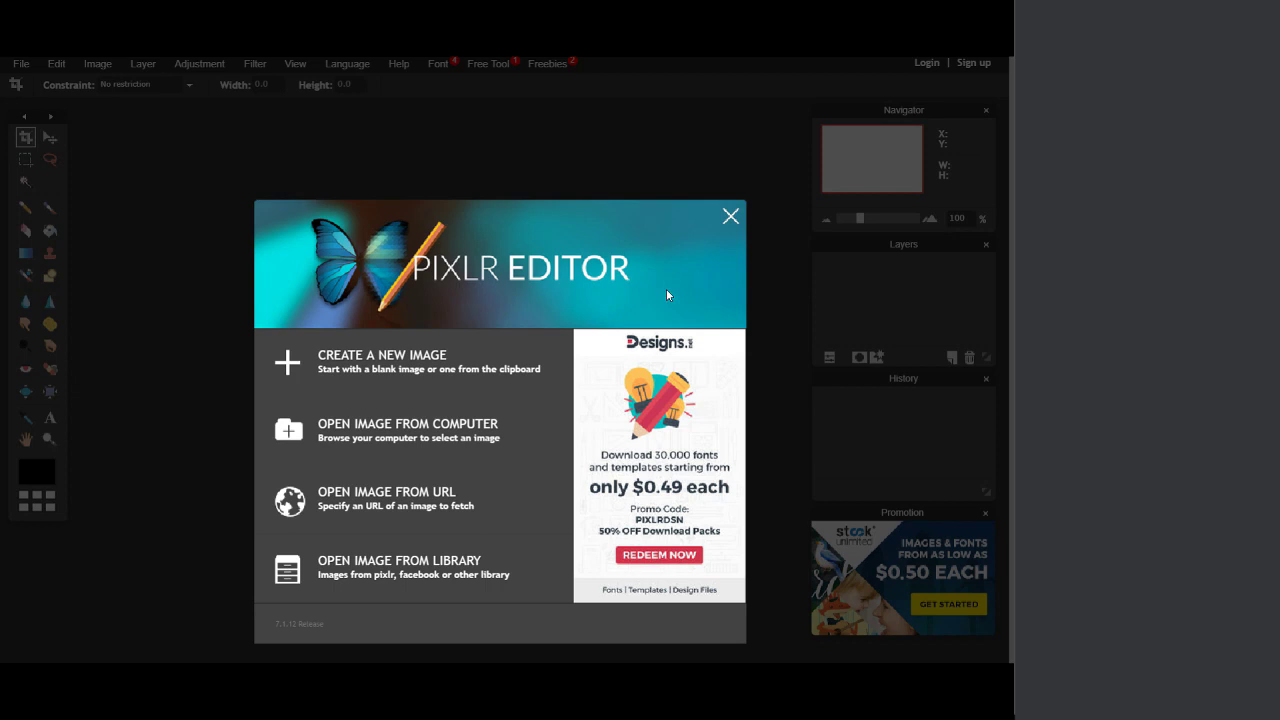
Create a new image named Gaming_Banner at 2560 by 1440 pixels and activate the Move tool.
click(432, 357)
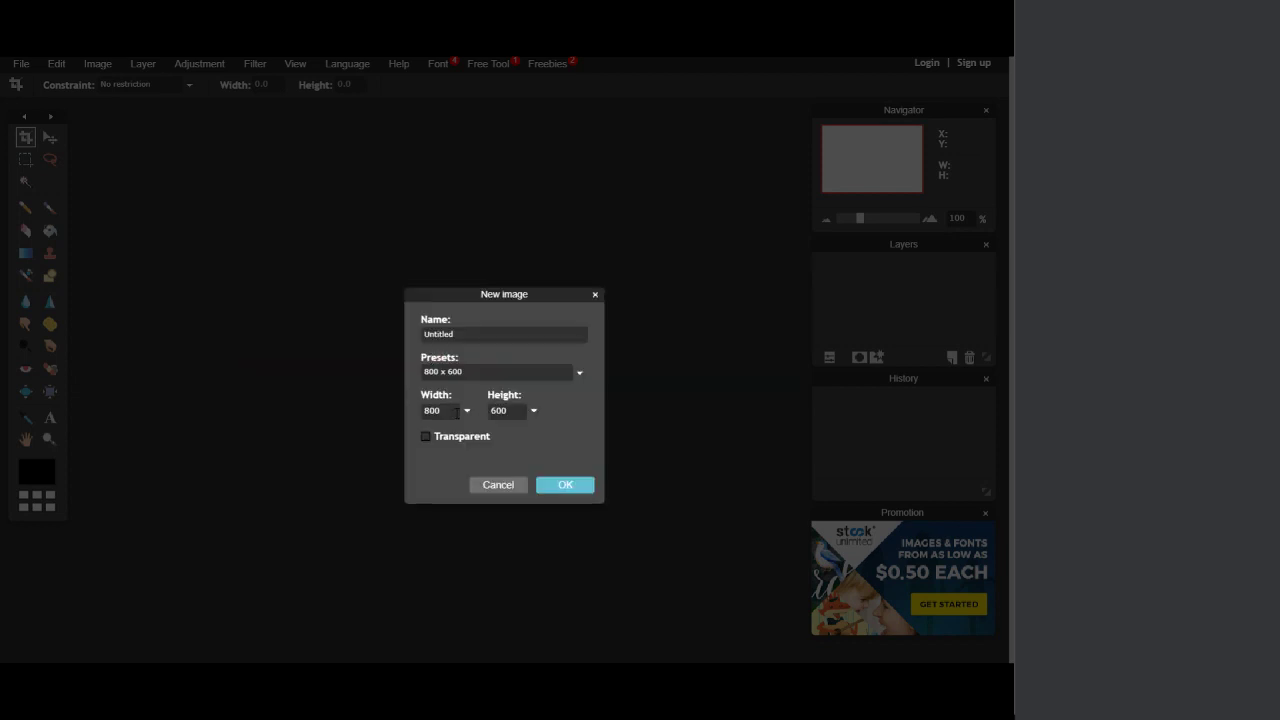
text(256)
text(0)
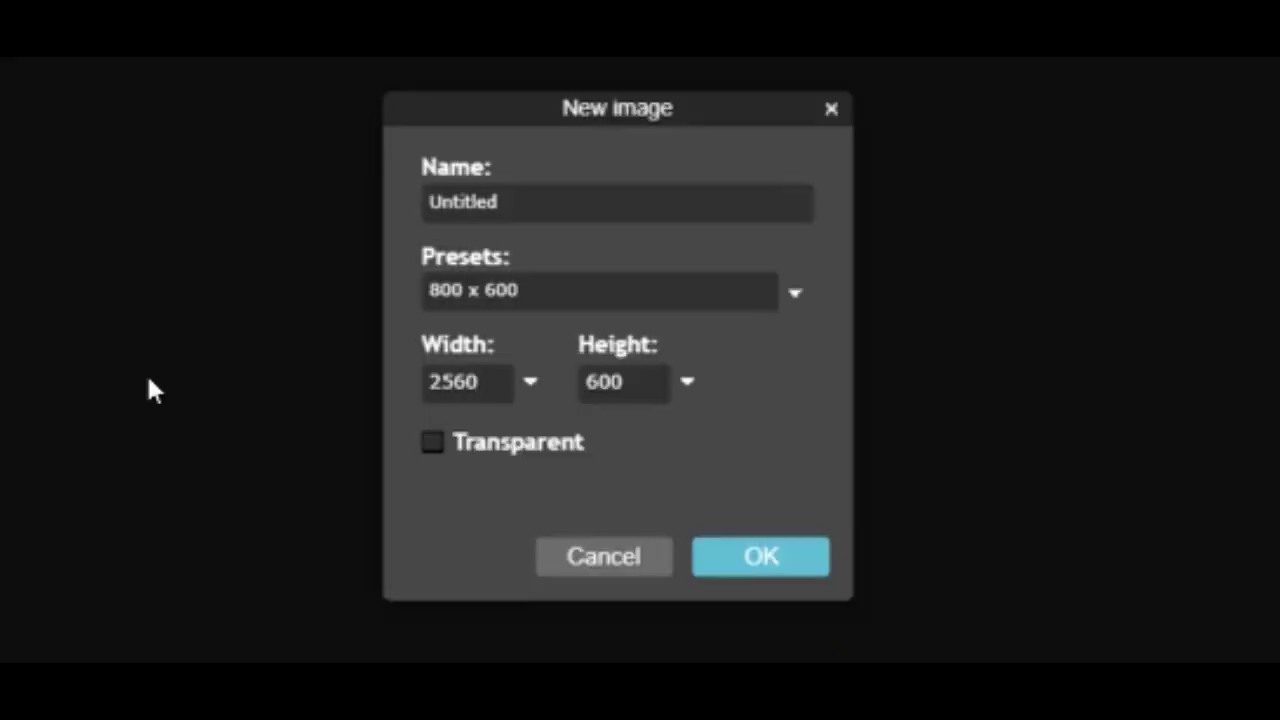
key(Tab)
text(1440)
double_click(477, 201)
text(Gaming_Background)
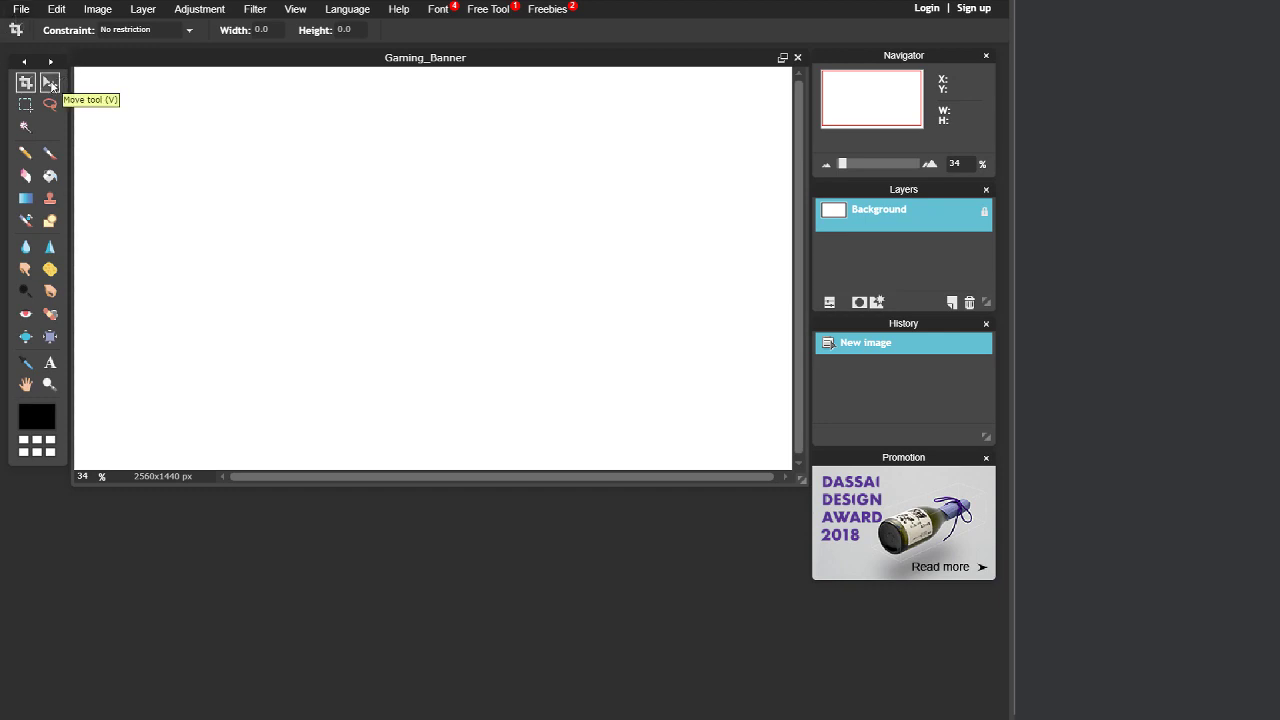
click(50, 82)
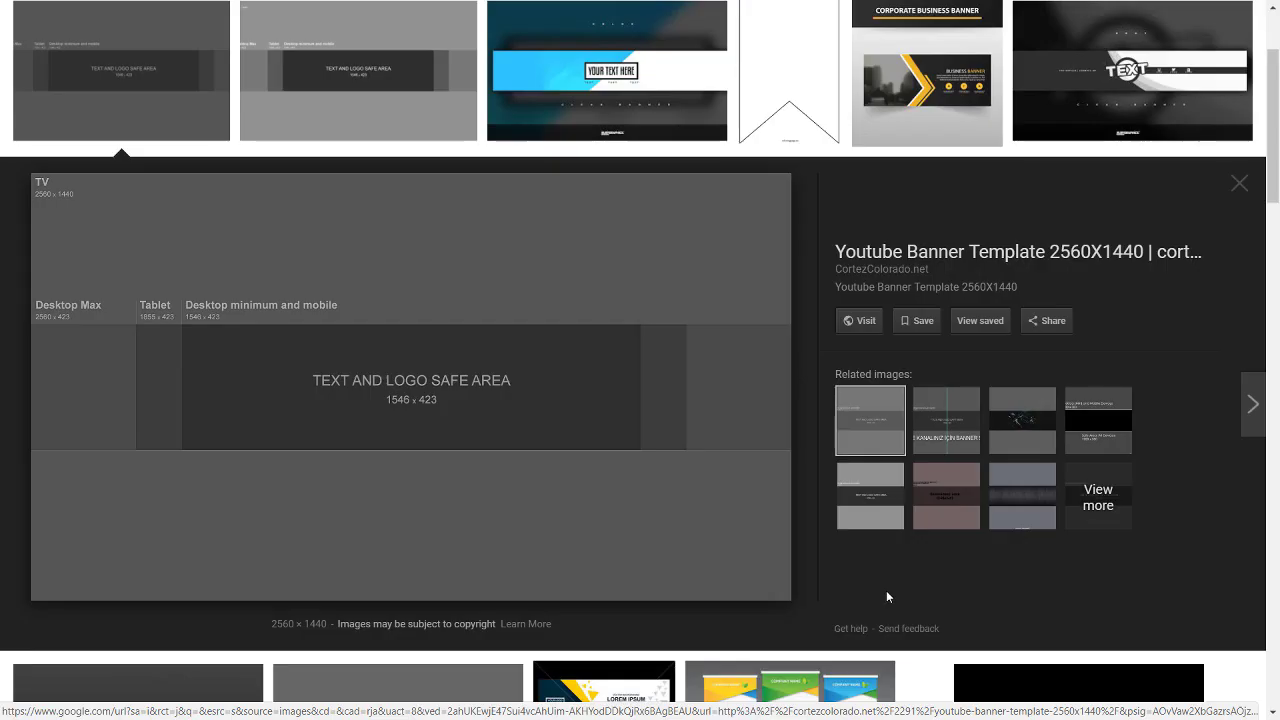
Switch to the browser's image results and save the 2560 x 1440 YouTube banner template image to the computer.
drag(829, 252, 1048, 252)
click(1148, 314)
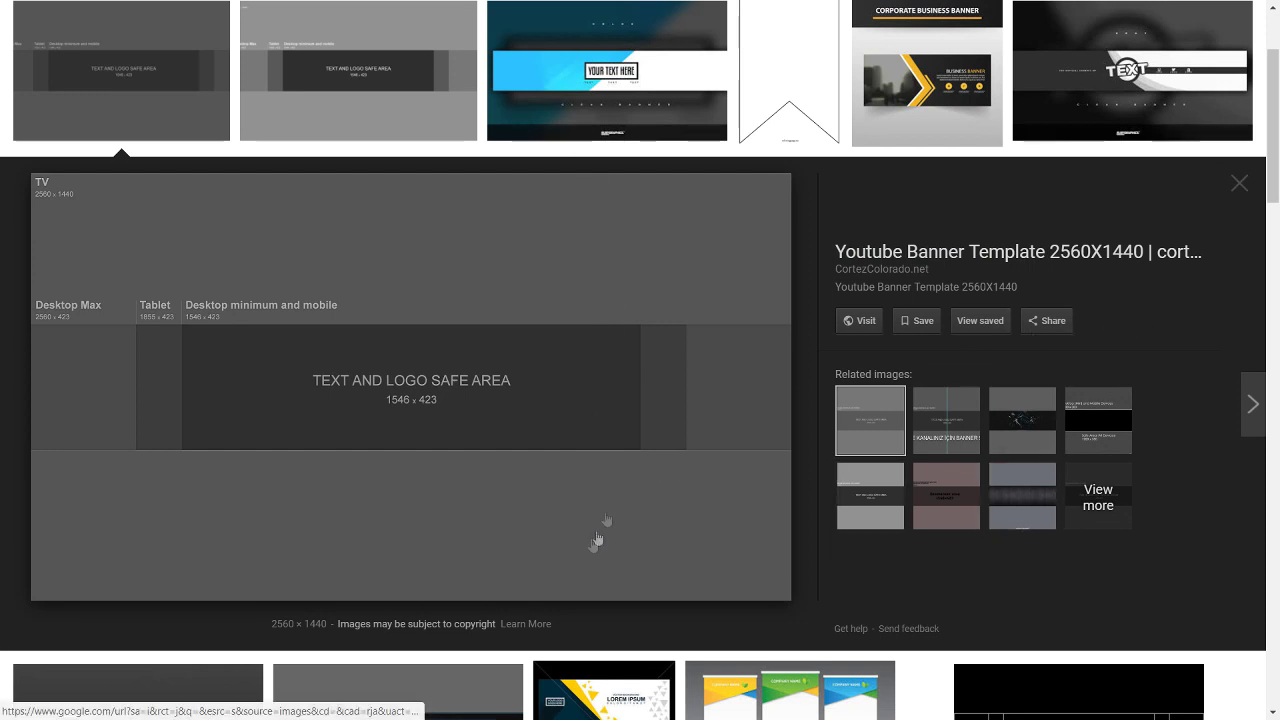
right_click(546, 364)
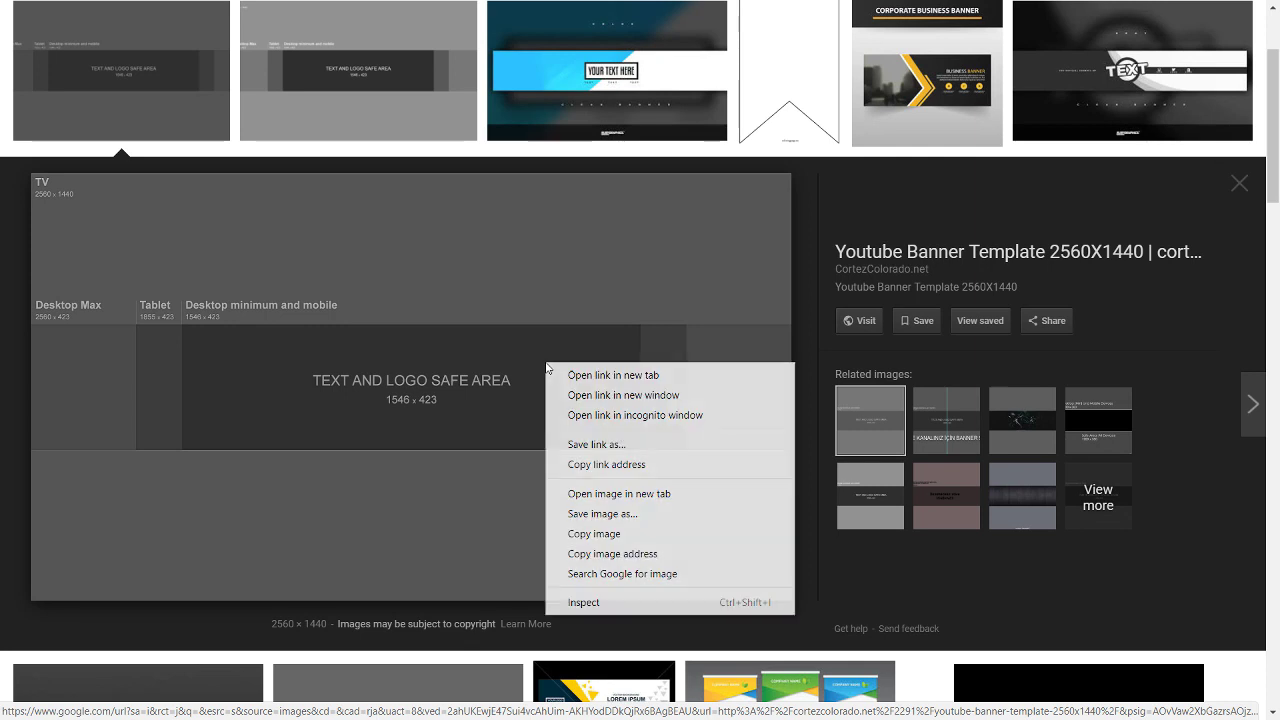
click(609, 512)
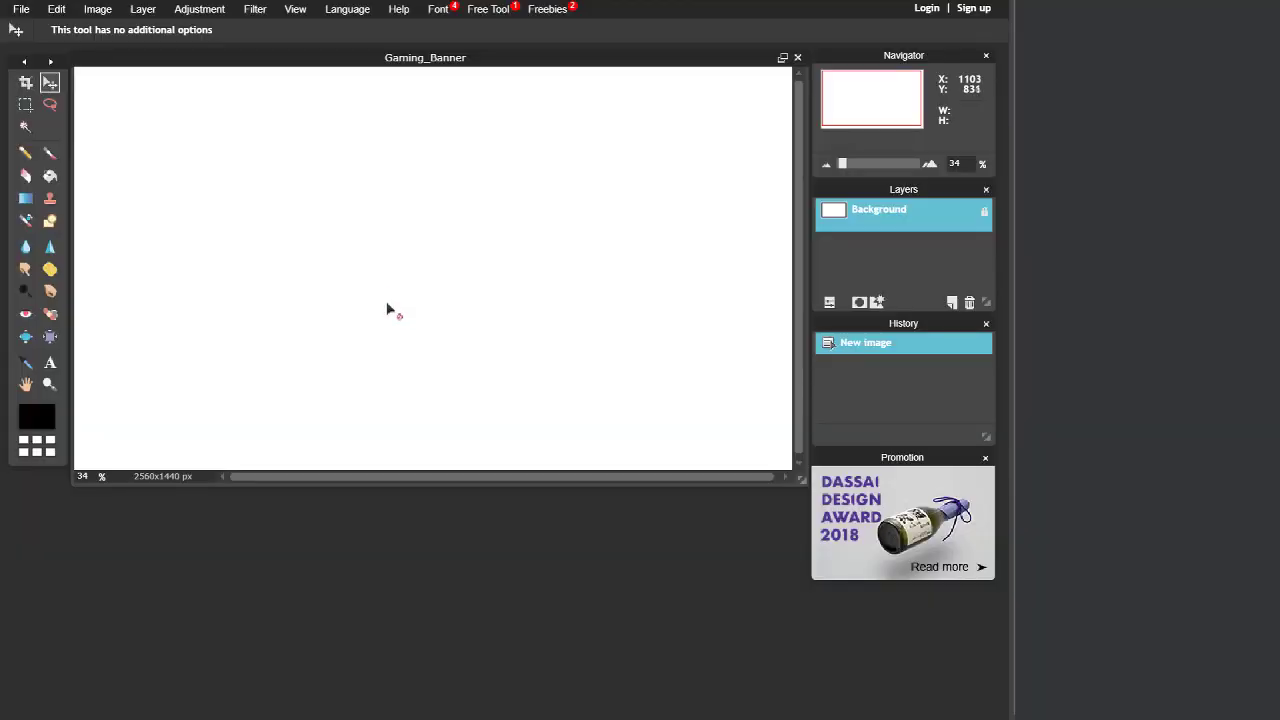
Open the YouTubeBannerTemplate image, copy all of it, close it and paste it into Gaming_Banner as a new layer.
click(21, 8)
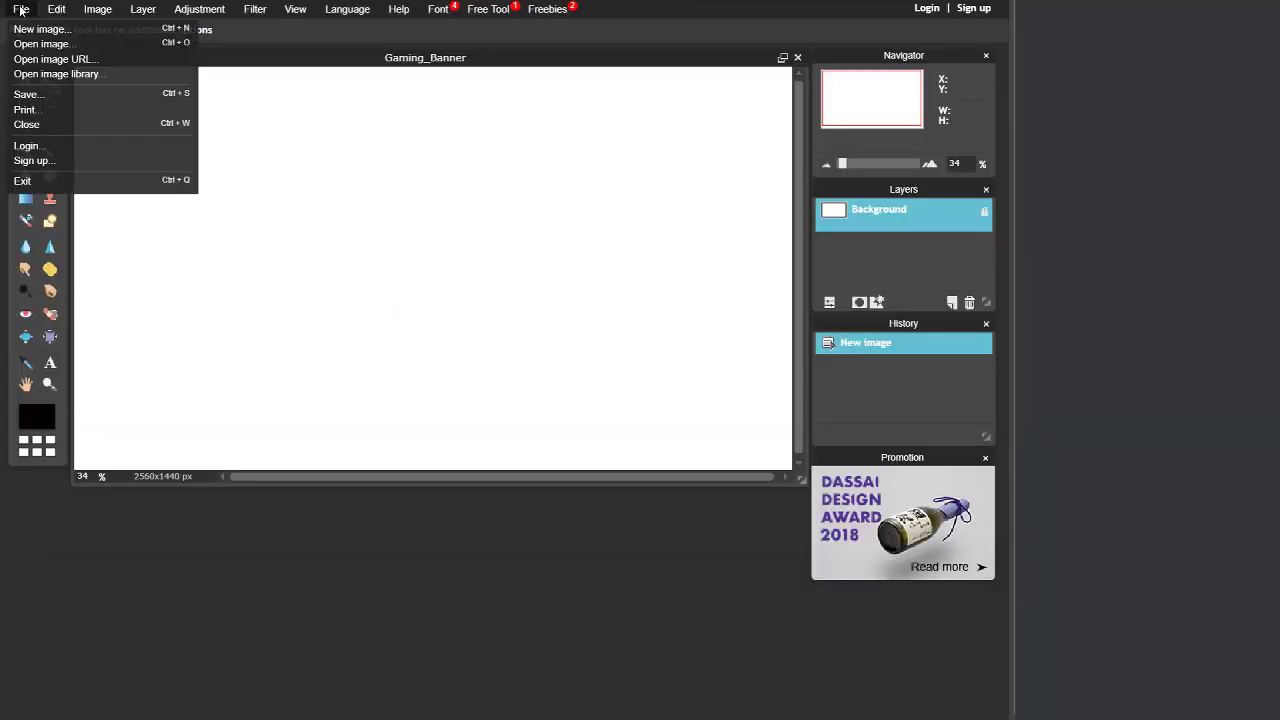
click(40, 40)
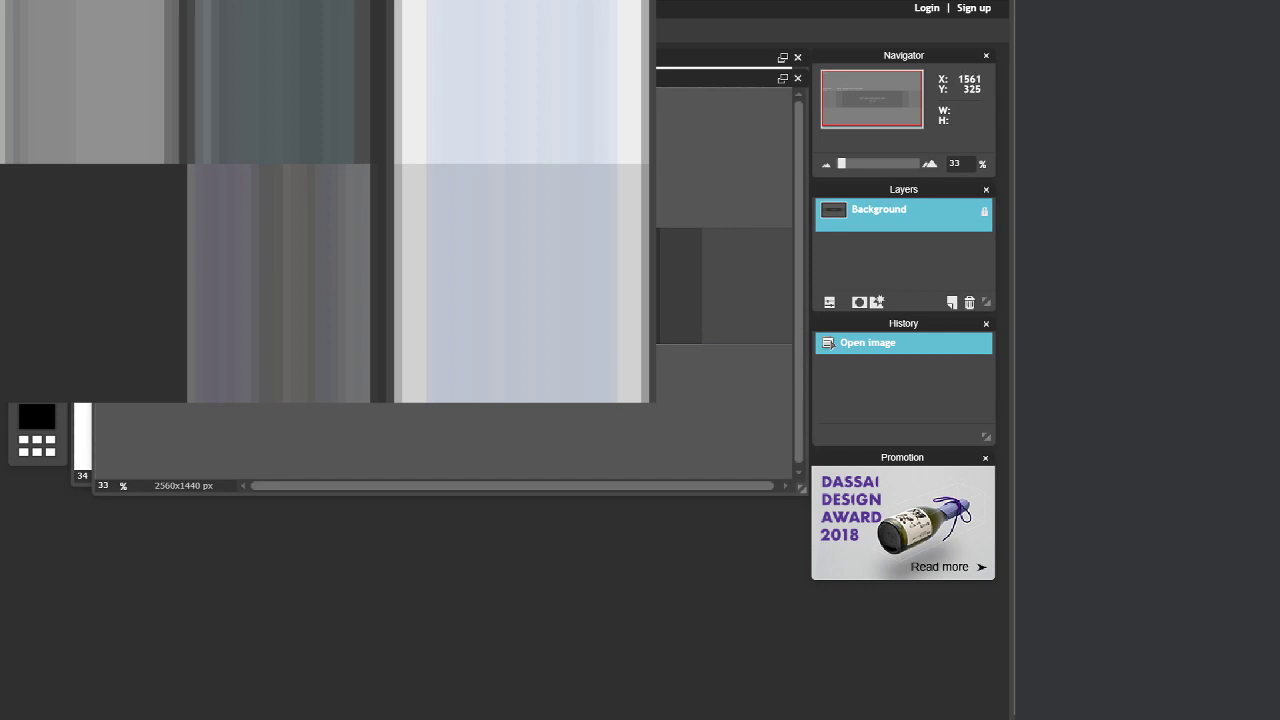
key(ctrl+a)
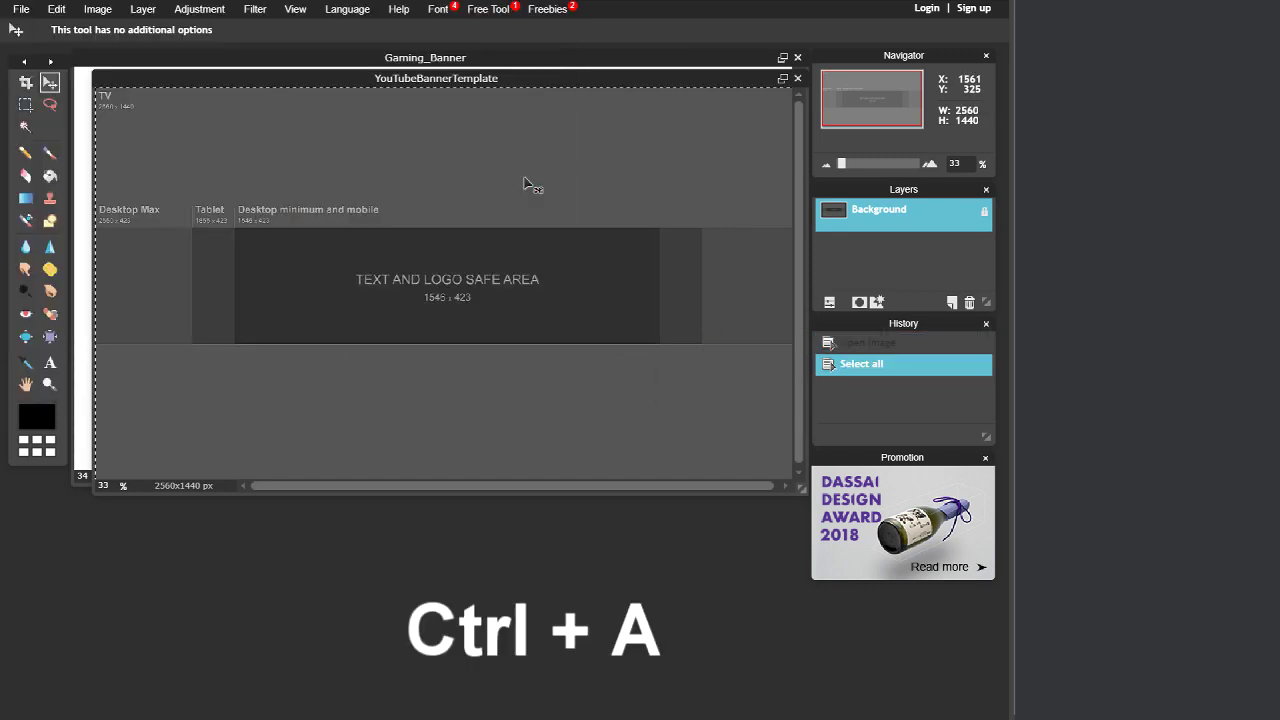
key(ctrl+c)
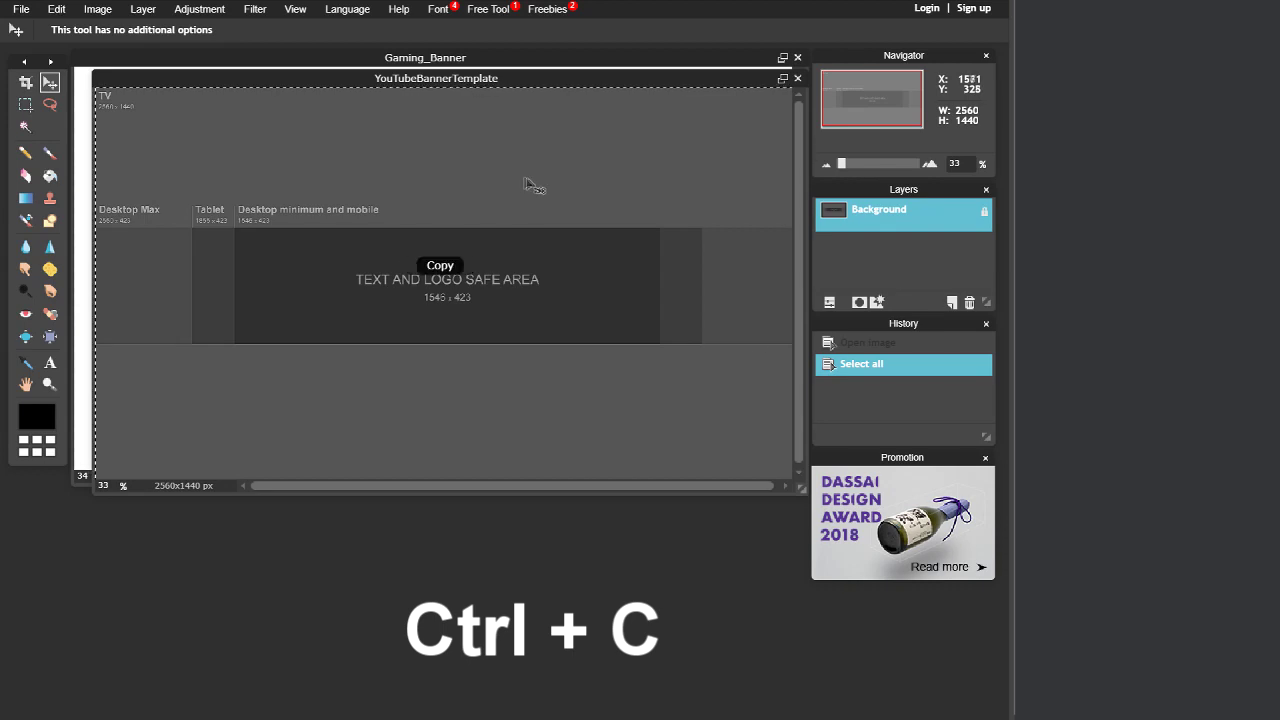
click(797, 79)
click(535, 391)
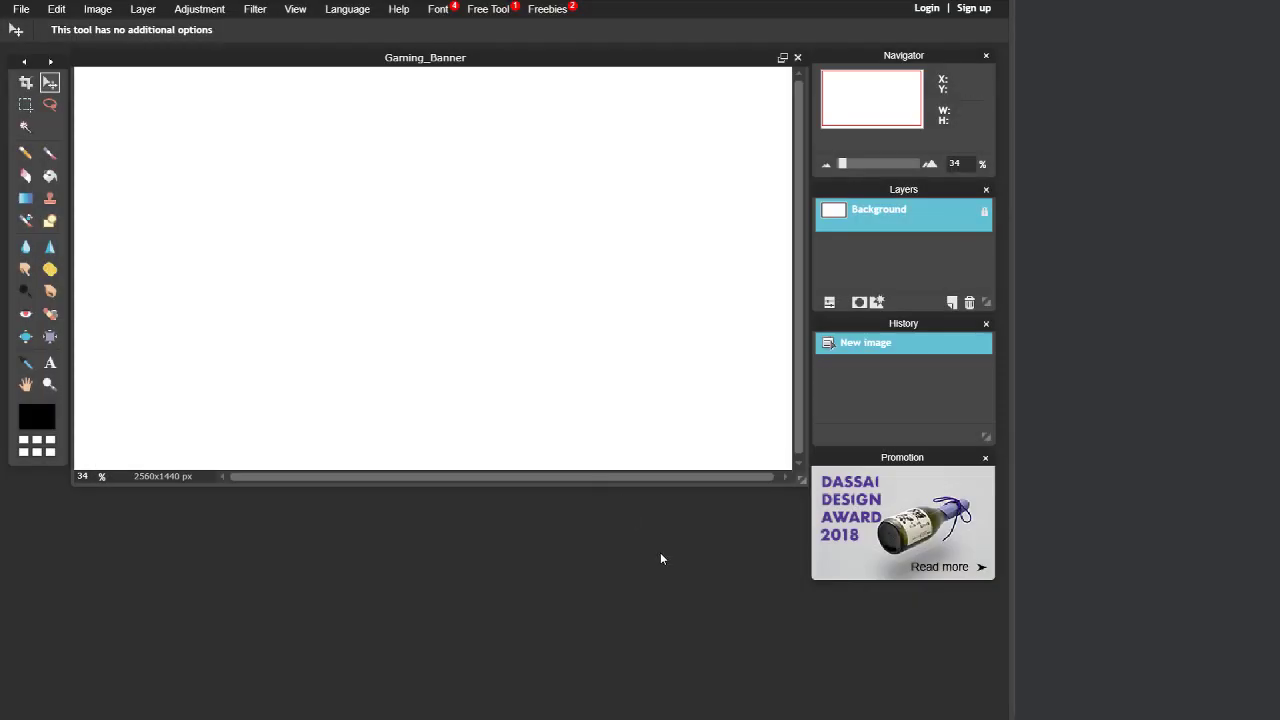
key(ctrl+v)
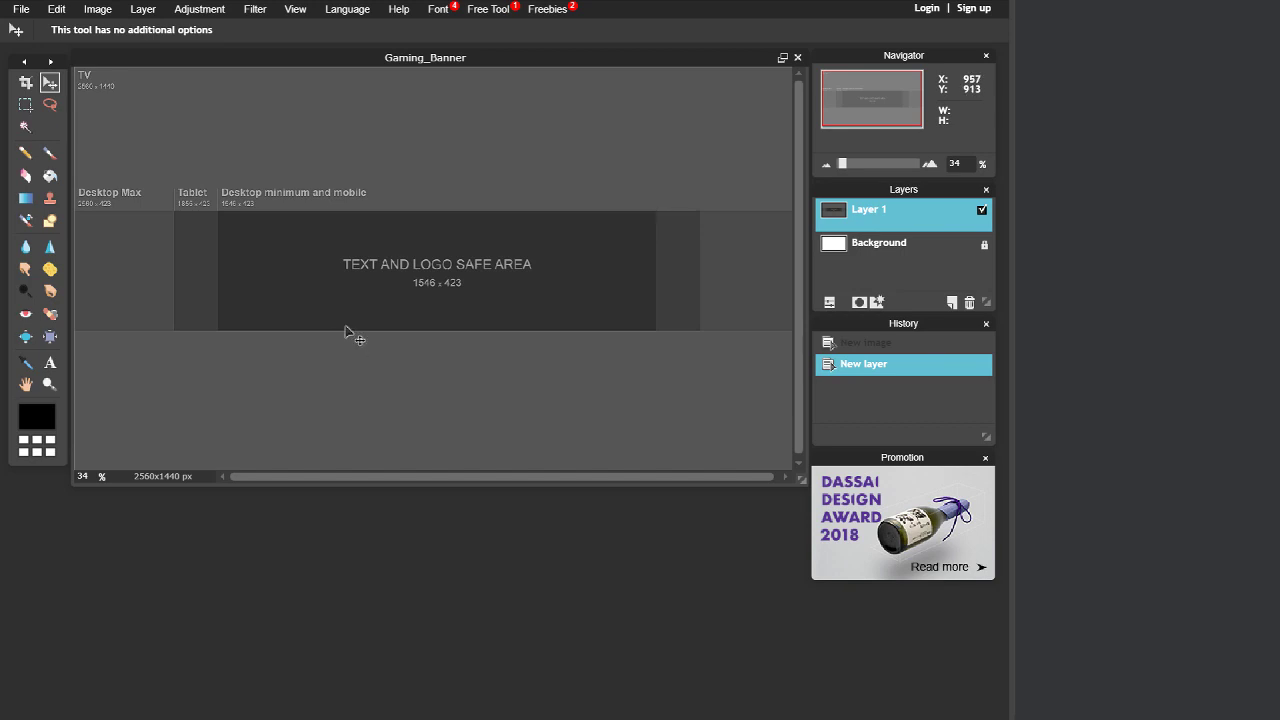
Marquee-select the template's full-width middle strip, about 2556 by 427 pixels, and cut it out of Layer 1.
click(25, 105)
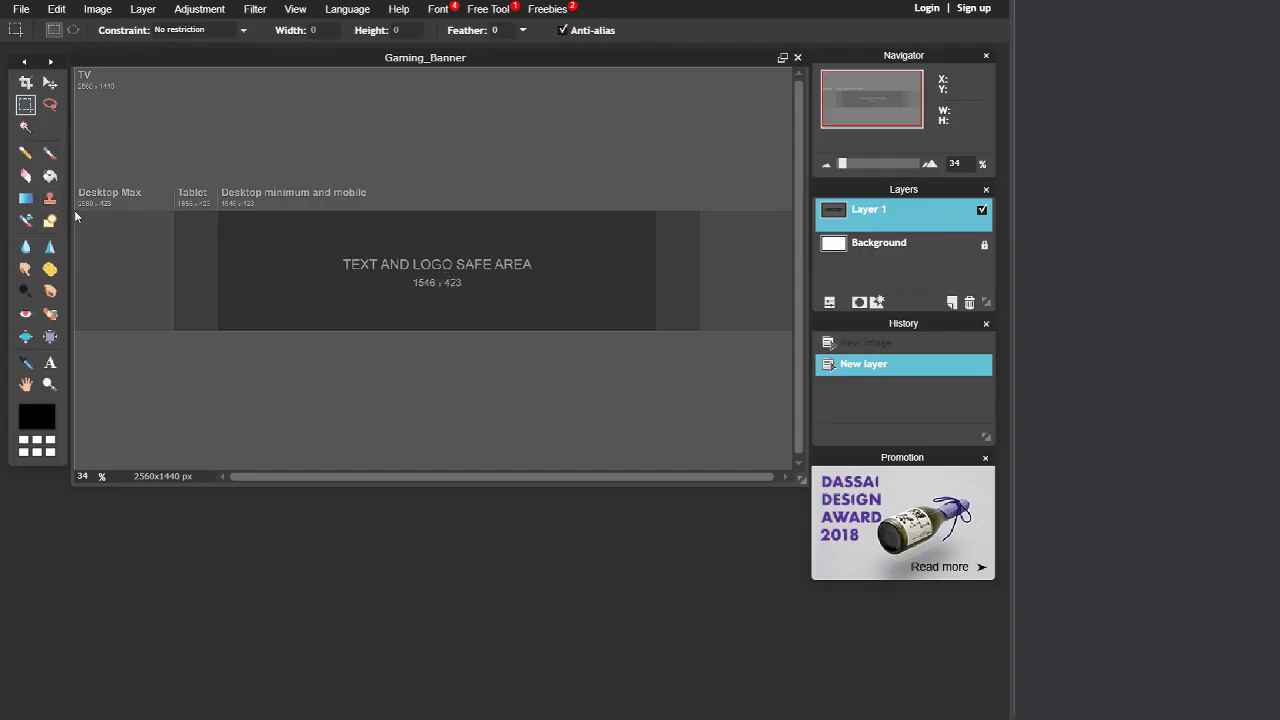
drag(75, 210, 800, 330)
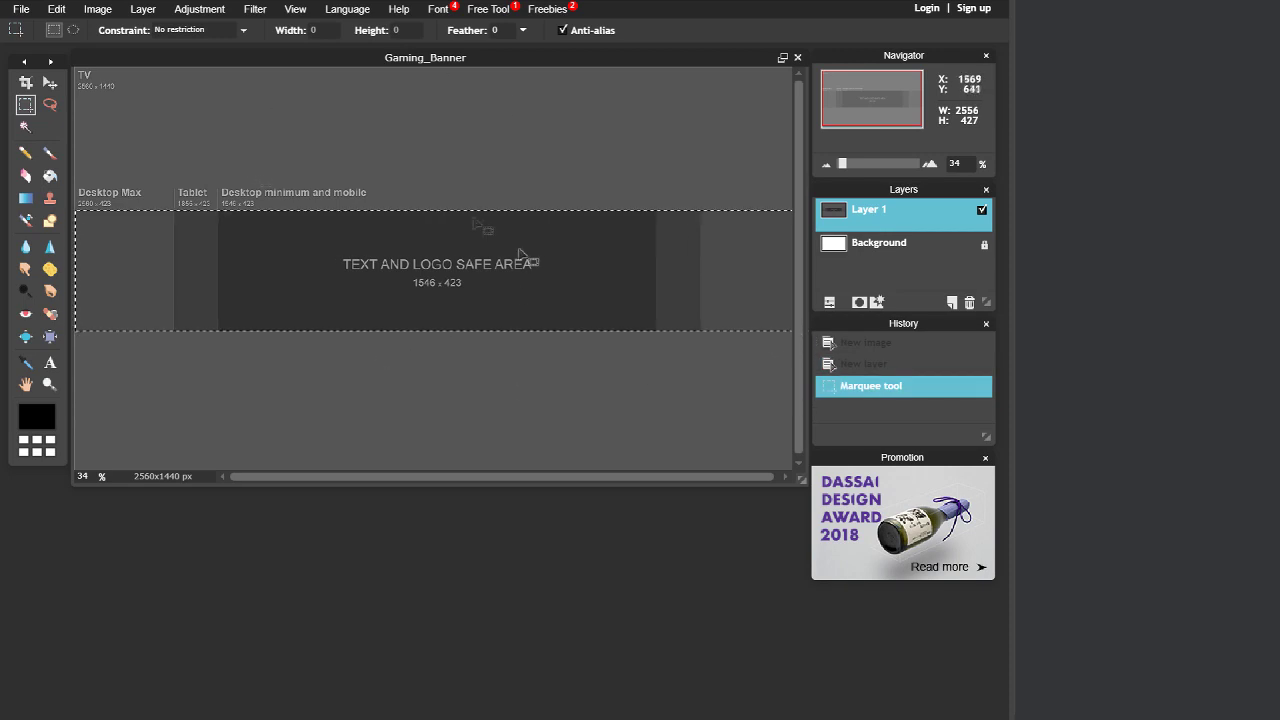
click(537, 297)
key(ctrl+z)
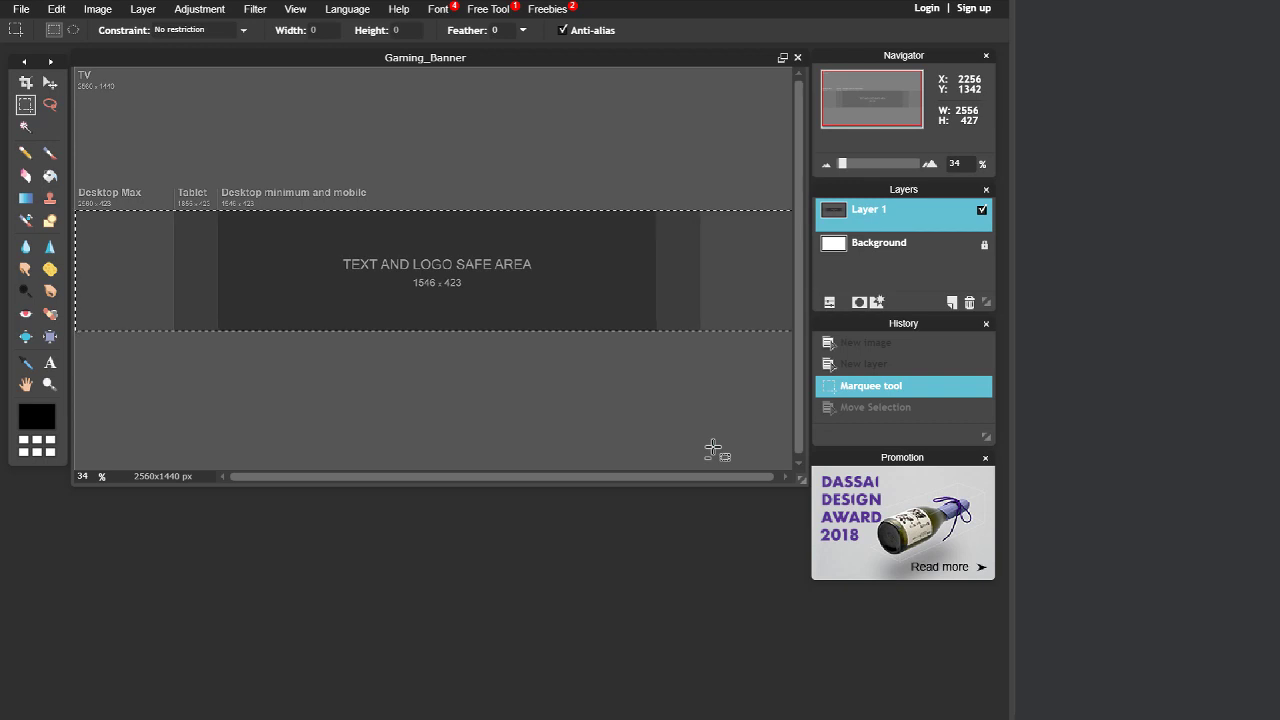
key(ctrl+x)
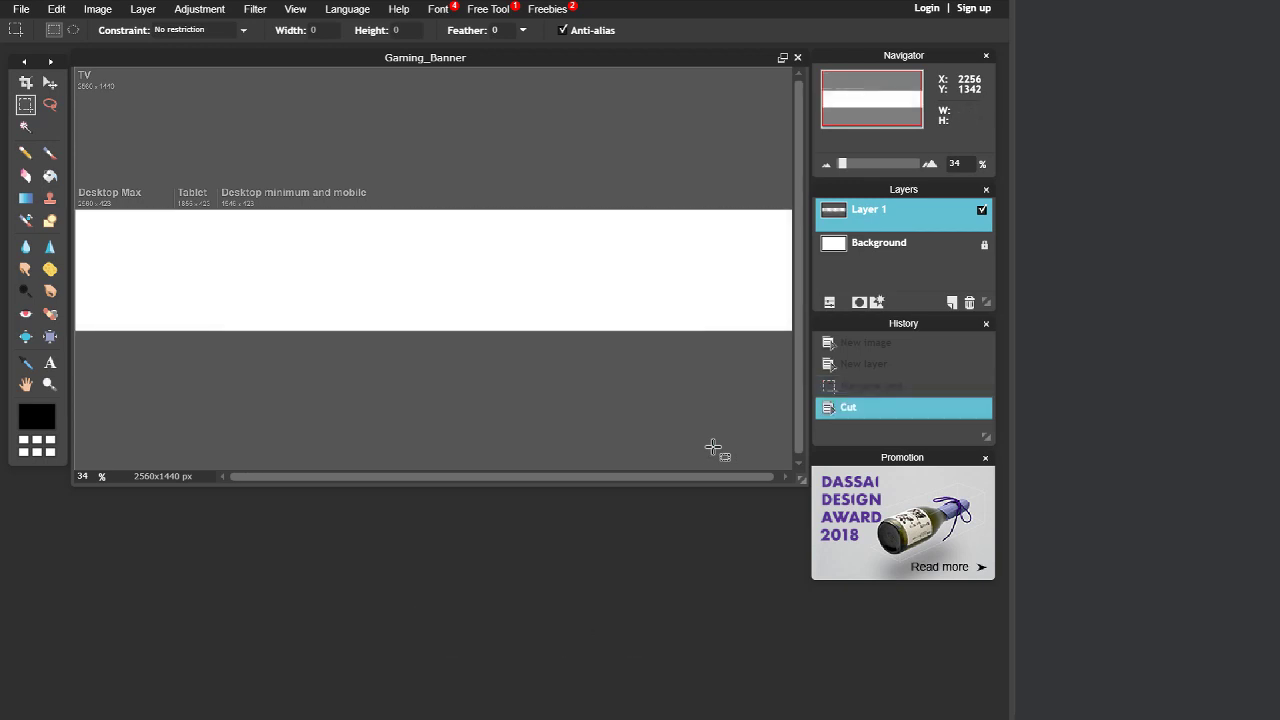
Paste the cut strip as a new layer and move it down below the white opening in the template.
key(ctrl+v)
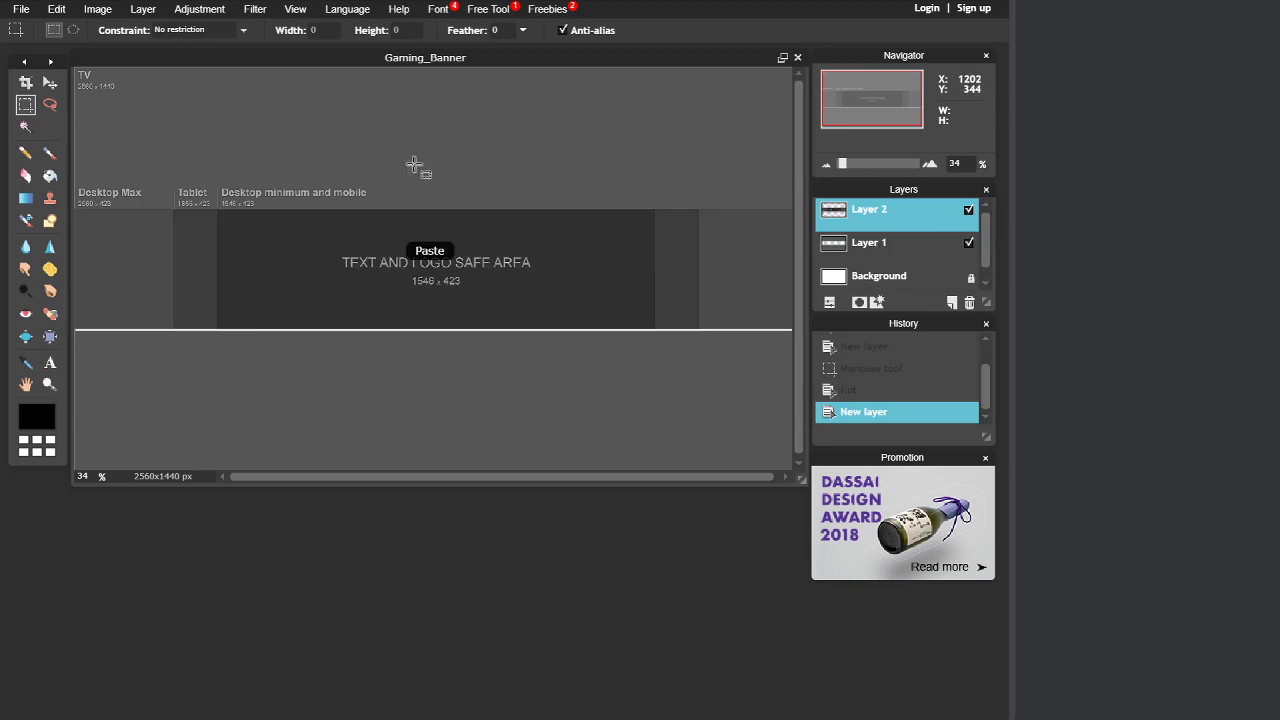
key(v)
drag(480, 291, 472, 397)
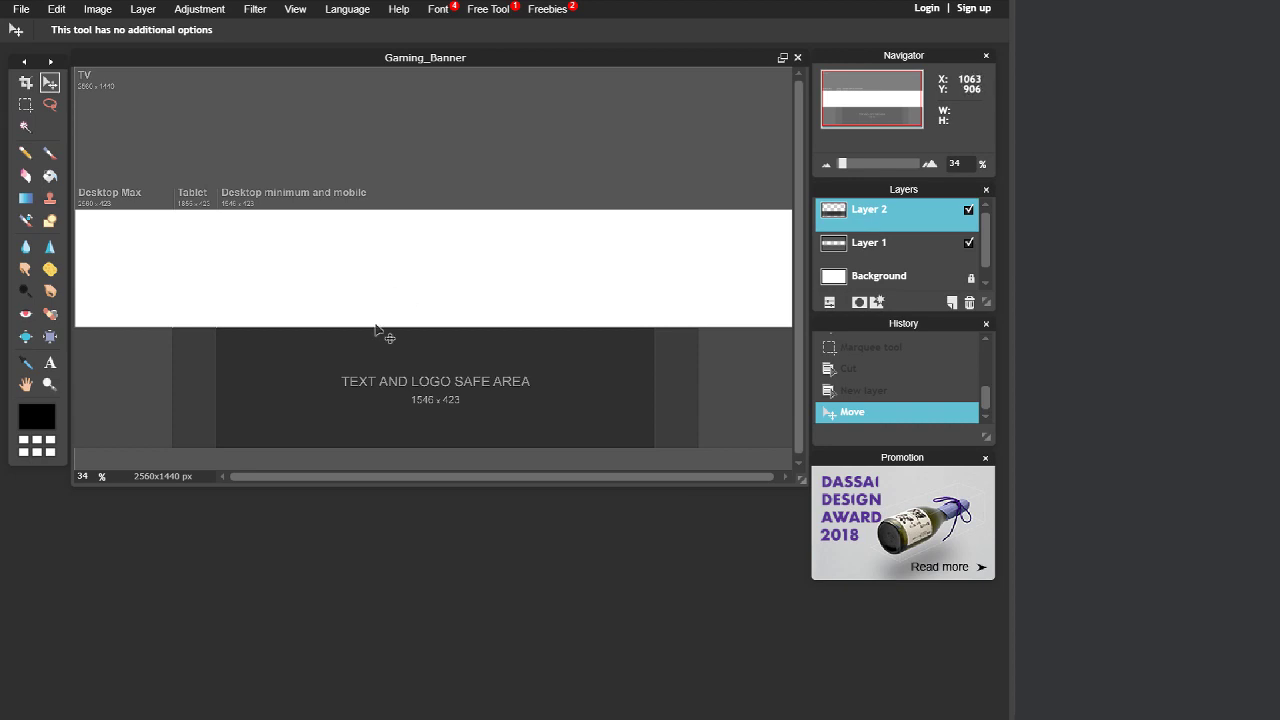
drag(551, 420, 548, 440)
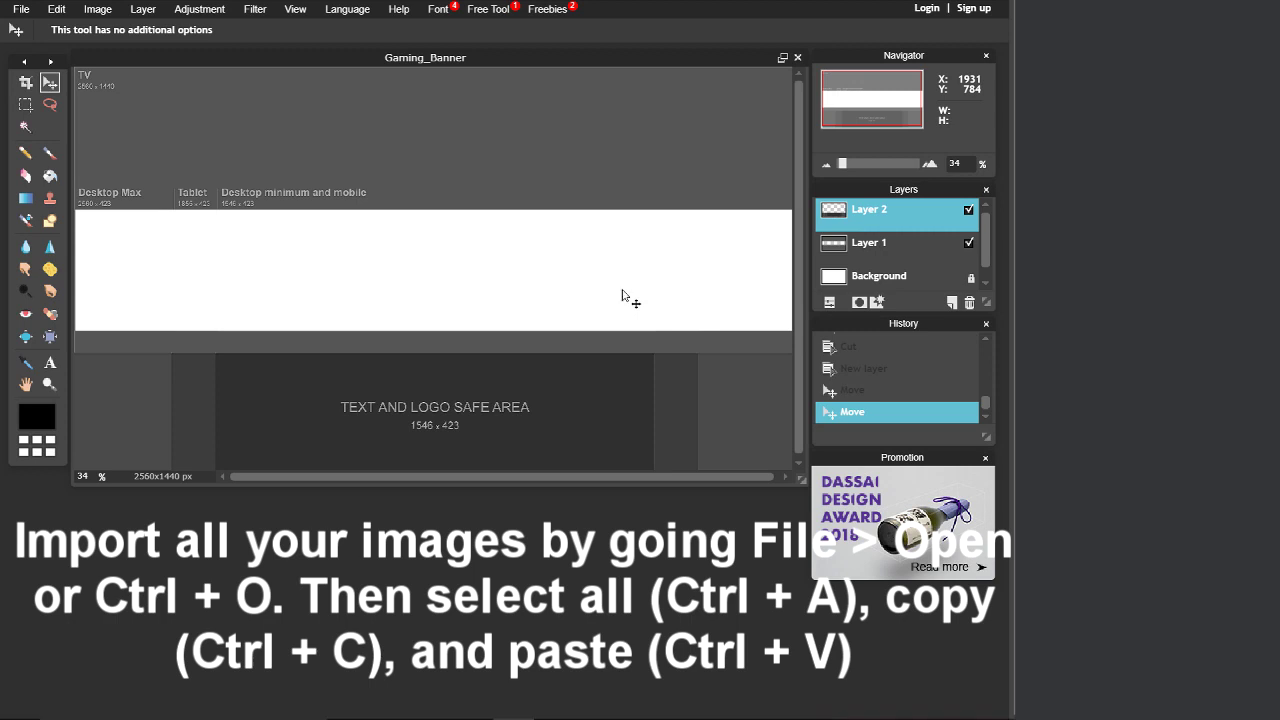
Import the seated armored soldier image as a new layer and order it beneath Layer 1, above the Background.
key(ctrl+o)
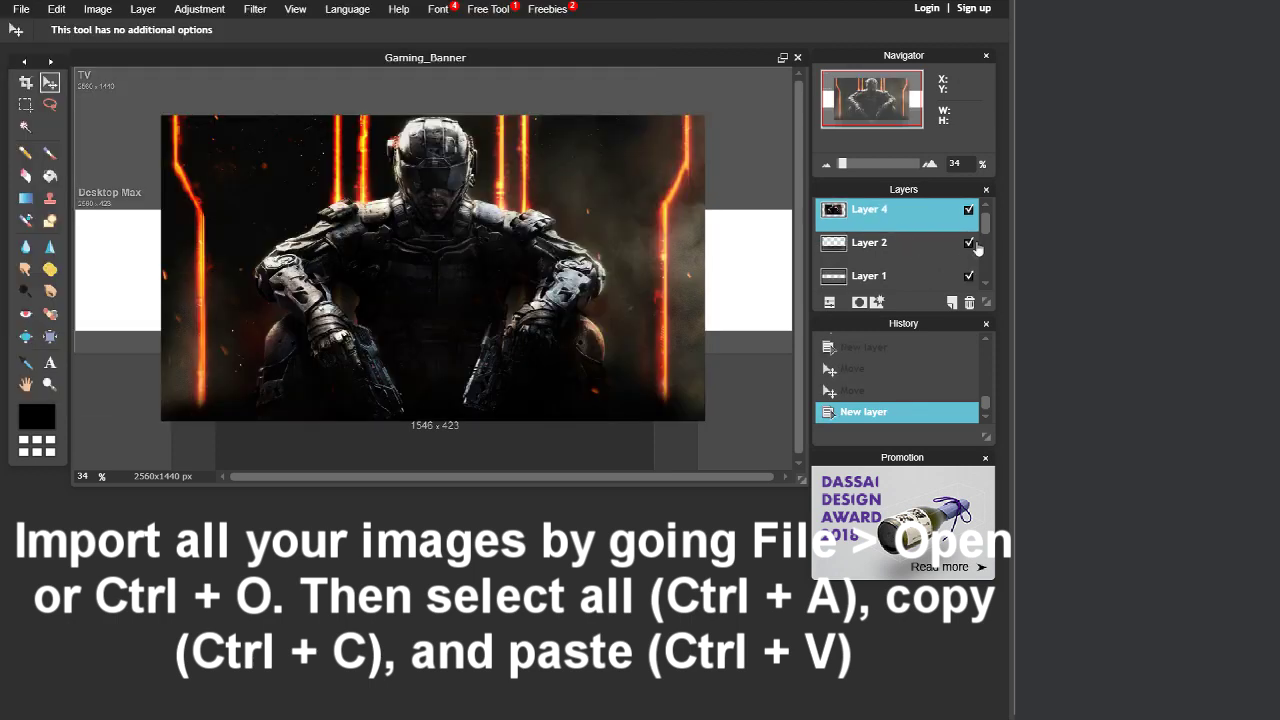
drag(985, 225, 989, 240)
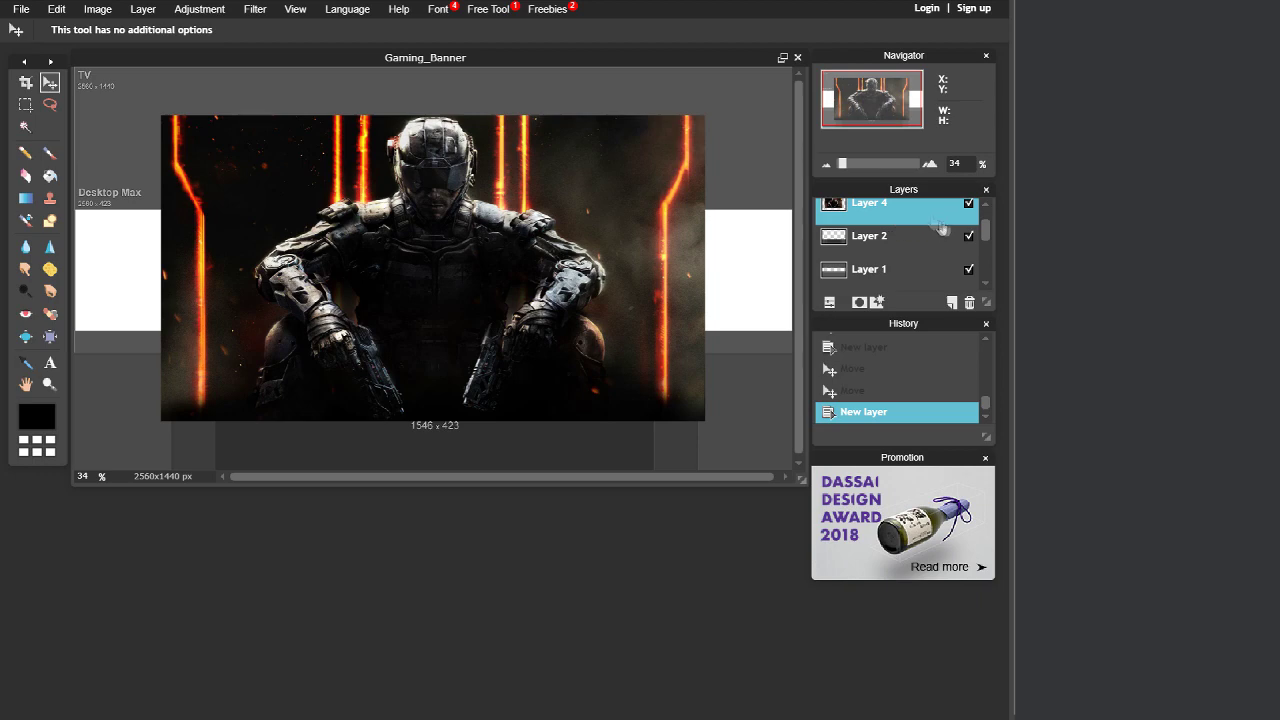
drag(900, 210, 897, 290)
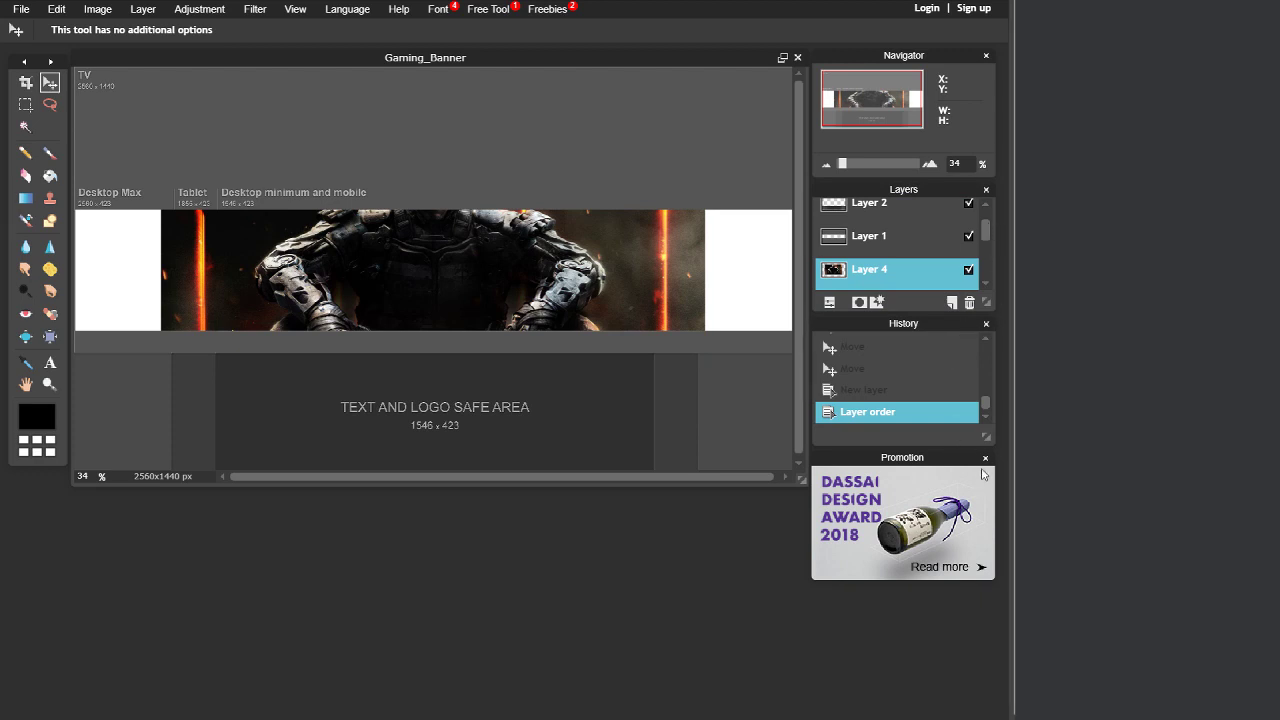
Close the Promotion panel, shift the History panel down and enlarge the Layers panel to fill the freed space.
click(986, 459)
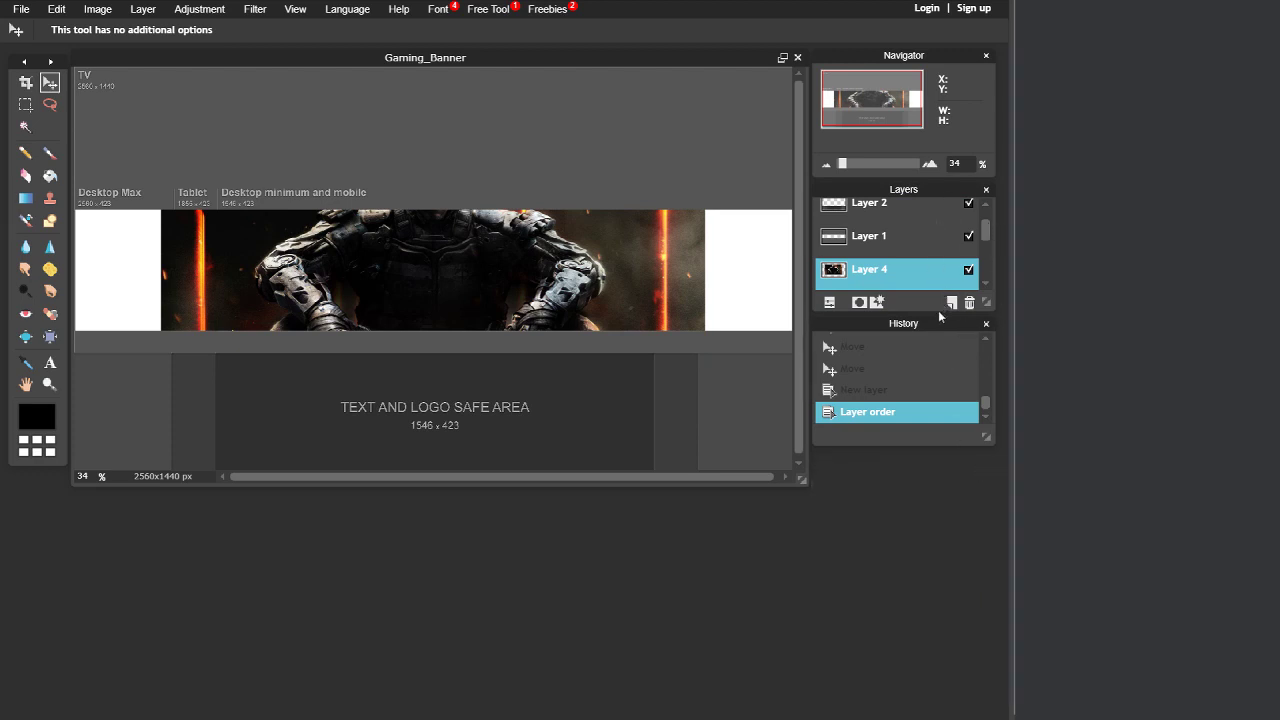
drag(932, 323, 931, 456)
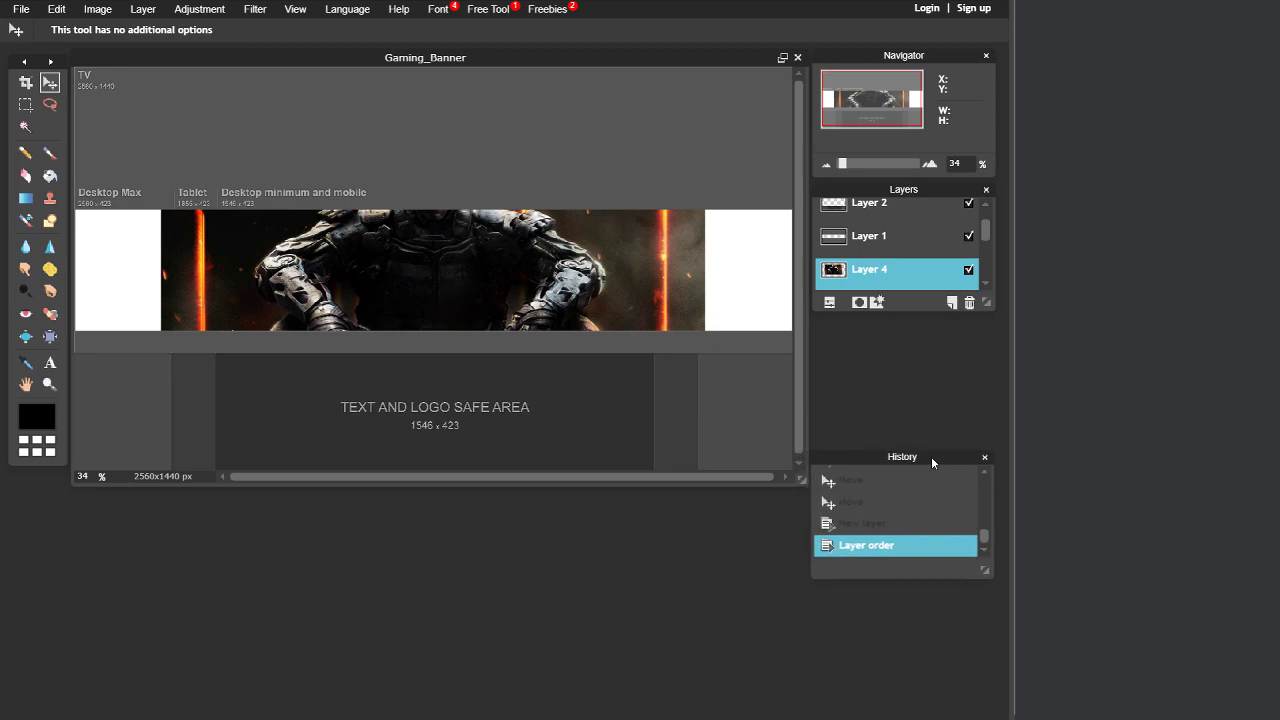
drag(928, 190, 926, 197)
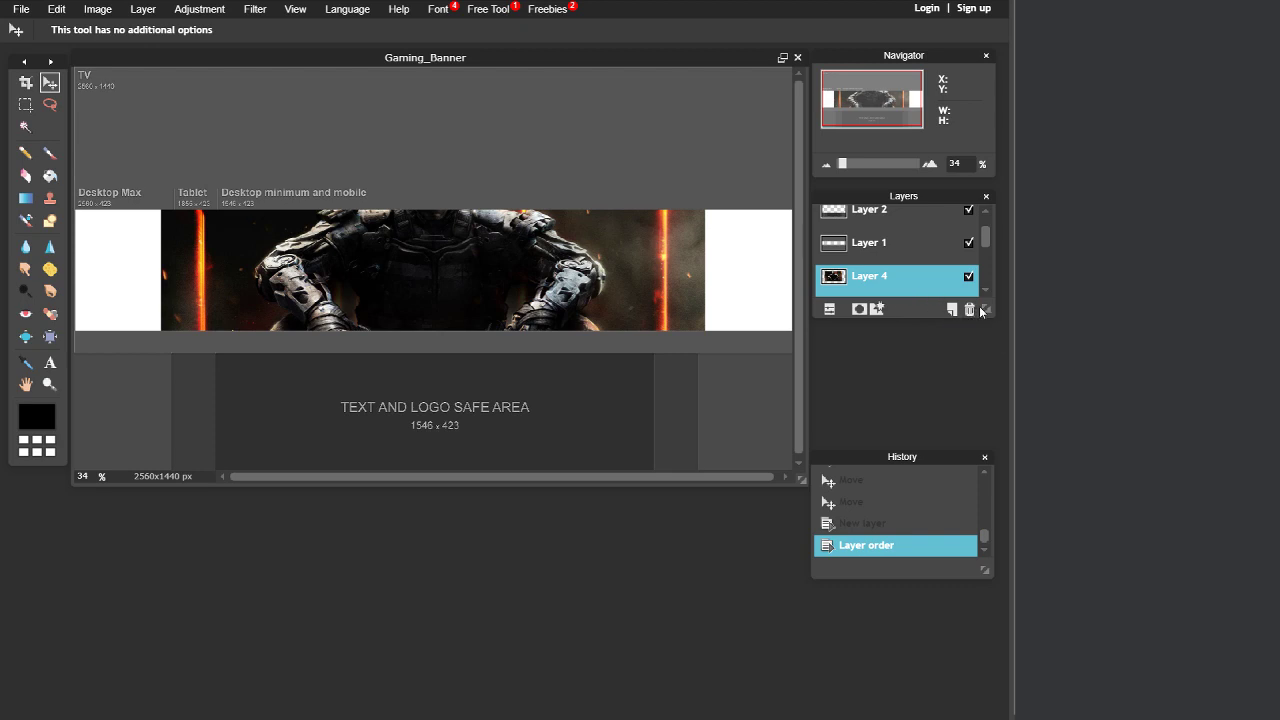
drag(987, 308, 985, 435)
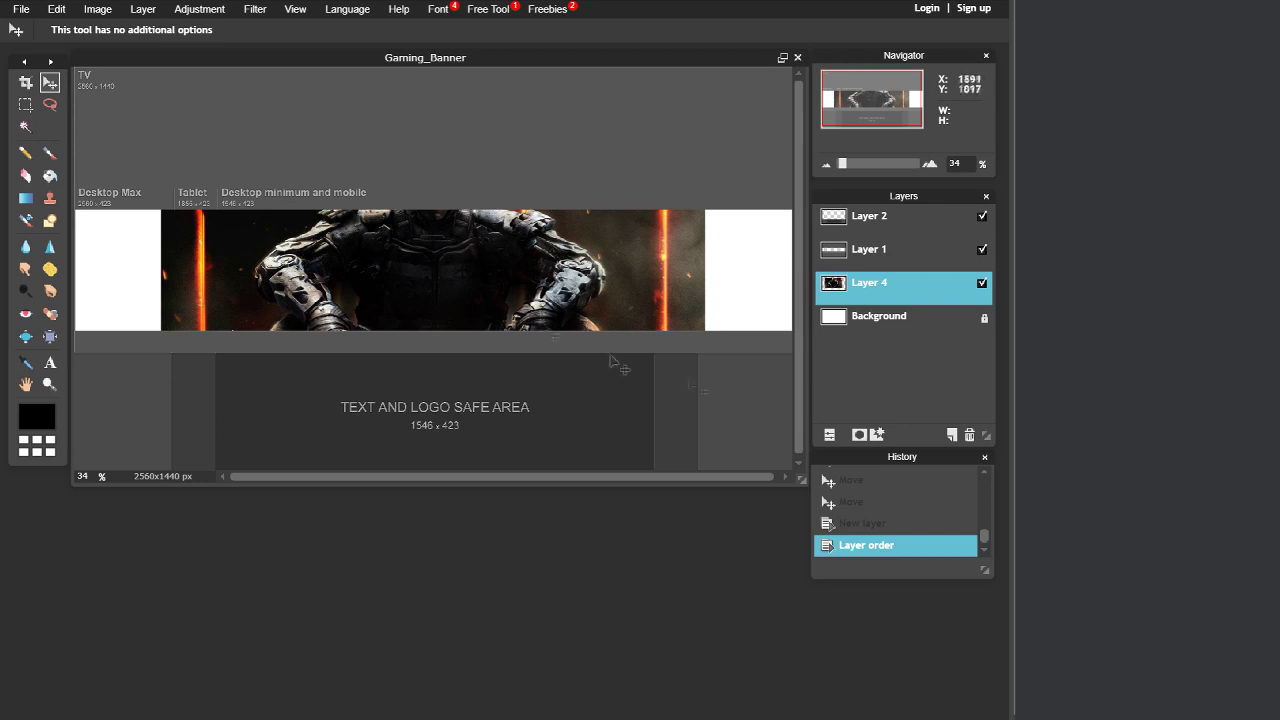
Lower the soldier image to bring its head into the banner strip, shrink it proportionally with Free transform, and adjust its position.
drag(493, 250, 467, 300)
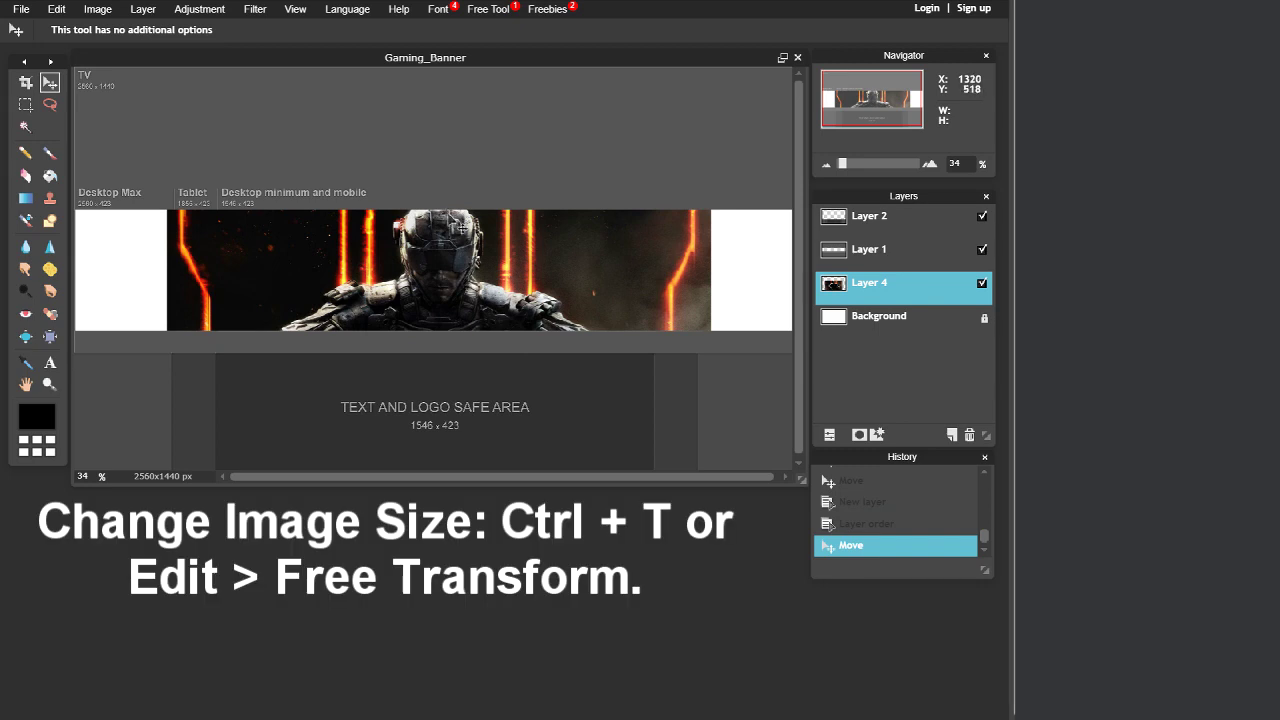
click(60, 11)
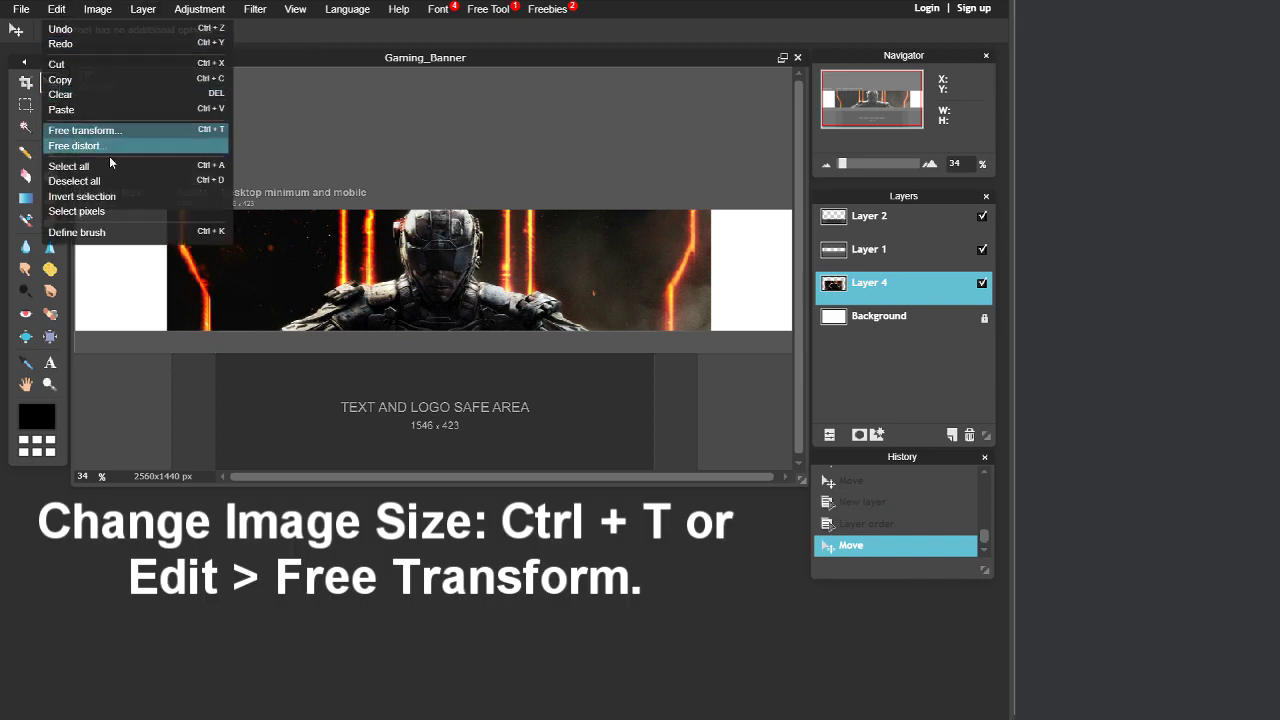
click(100, 129)
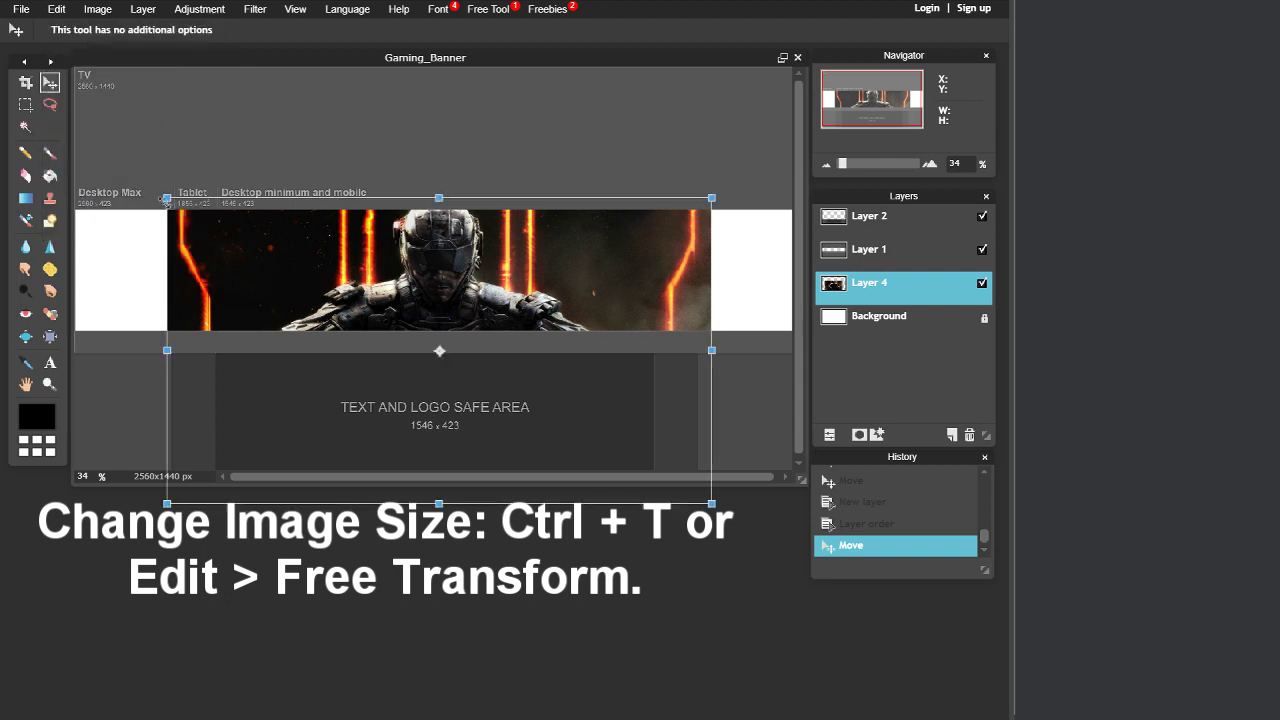
drag(166, 198, 205, 225)
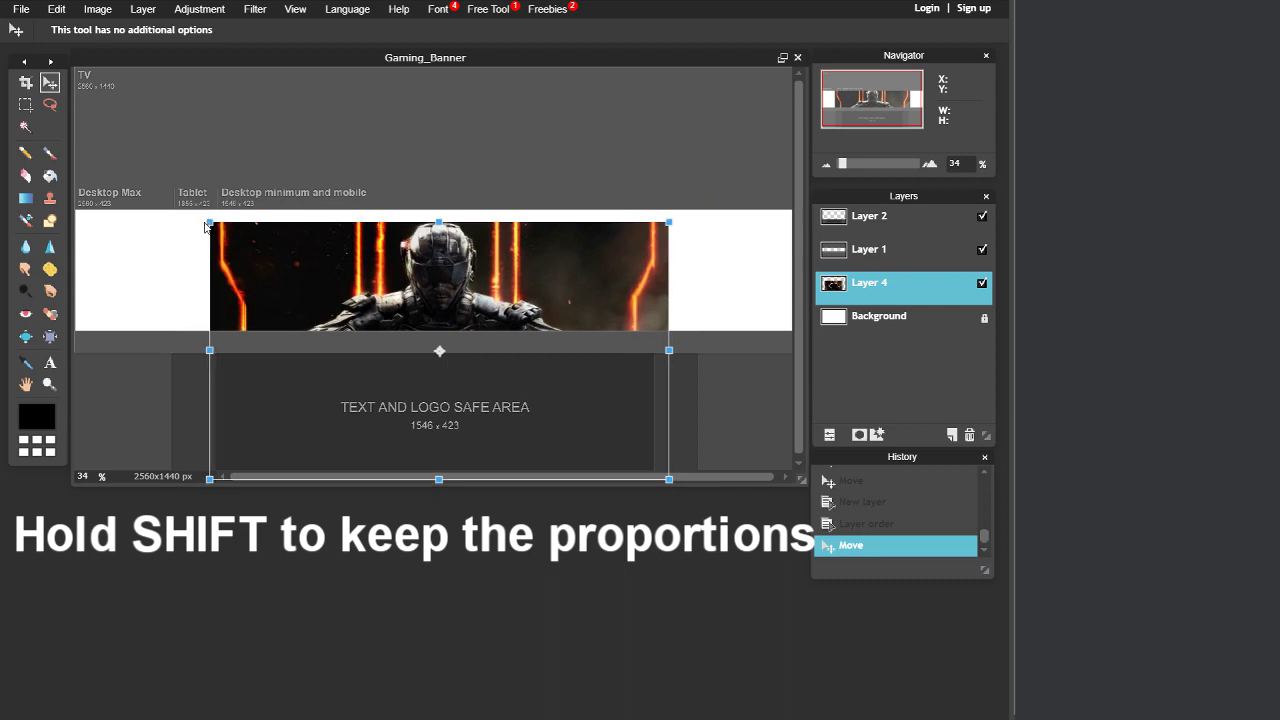
key(Return)
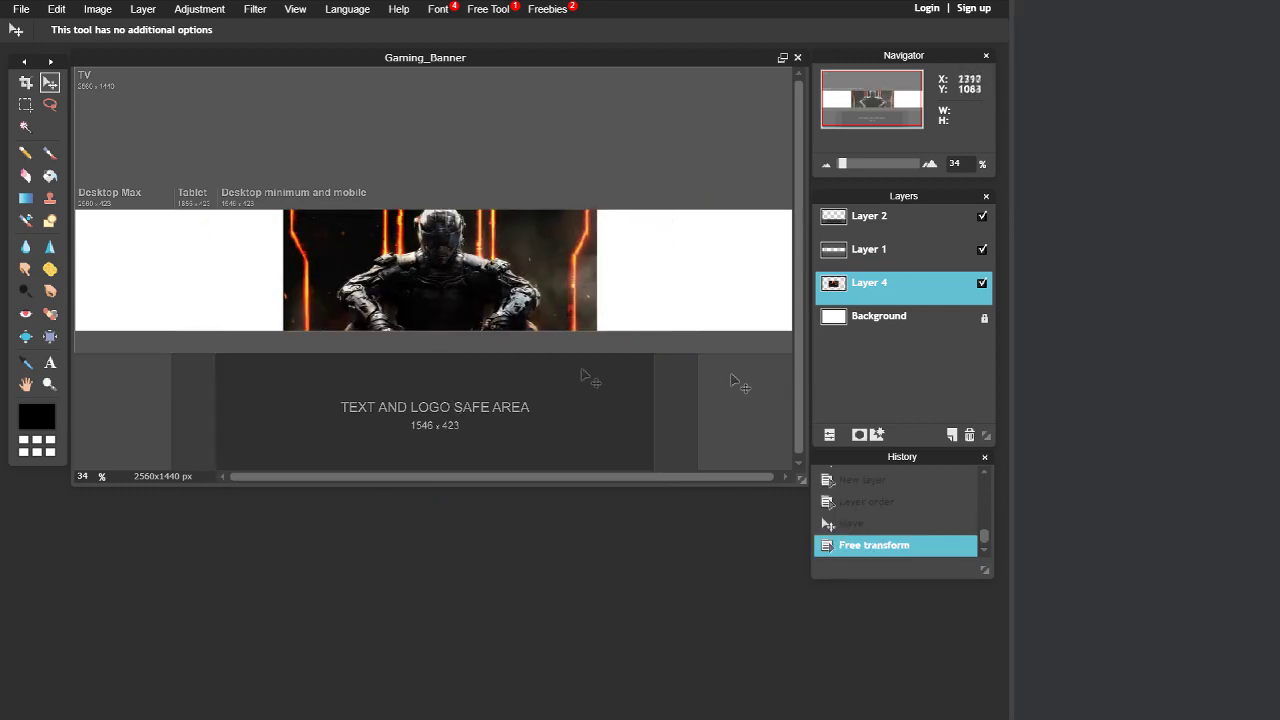
drag(538, 262, 529, 257)
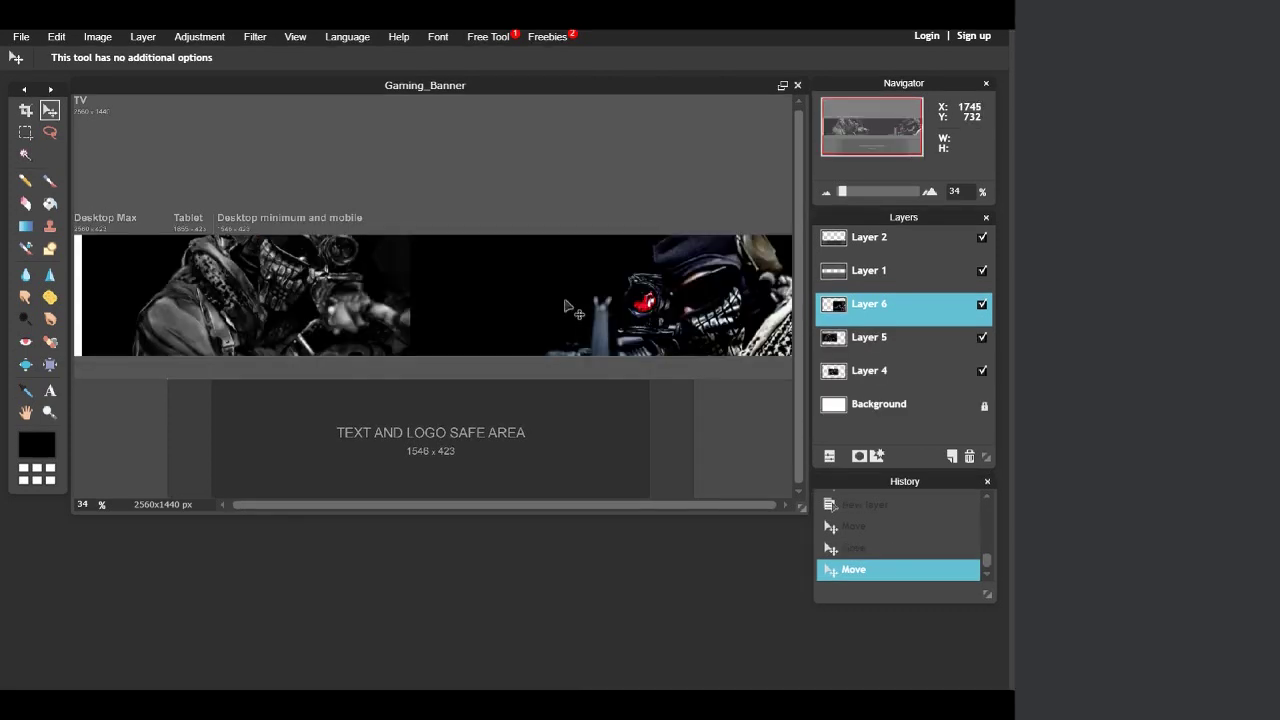
Reposition the red-scoped soldier on Layer 6 and shift the gray soldier on Layer 5 toward the canvas's left edge, keeping Layer 5 beneath Layer 1.
drag(565, 305, 522, 292)
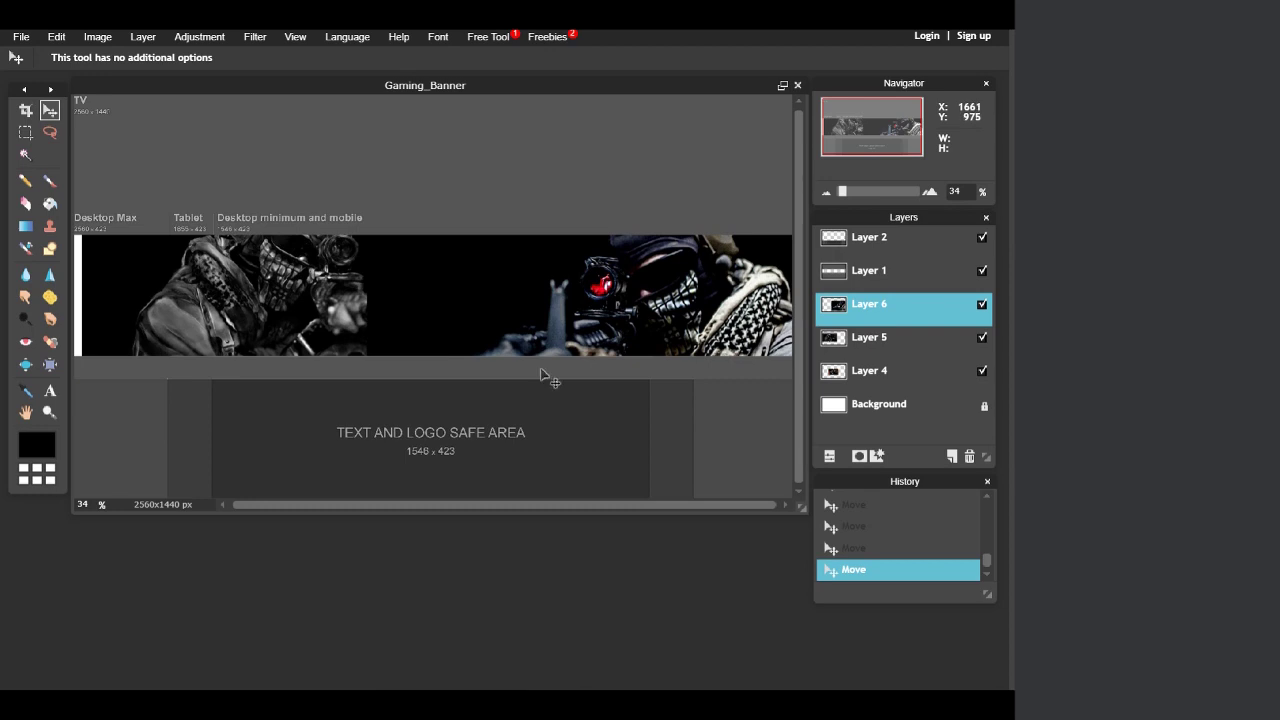
drag(534, 296, 368, 258)
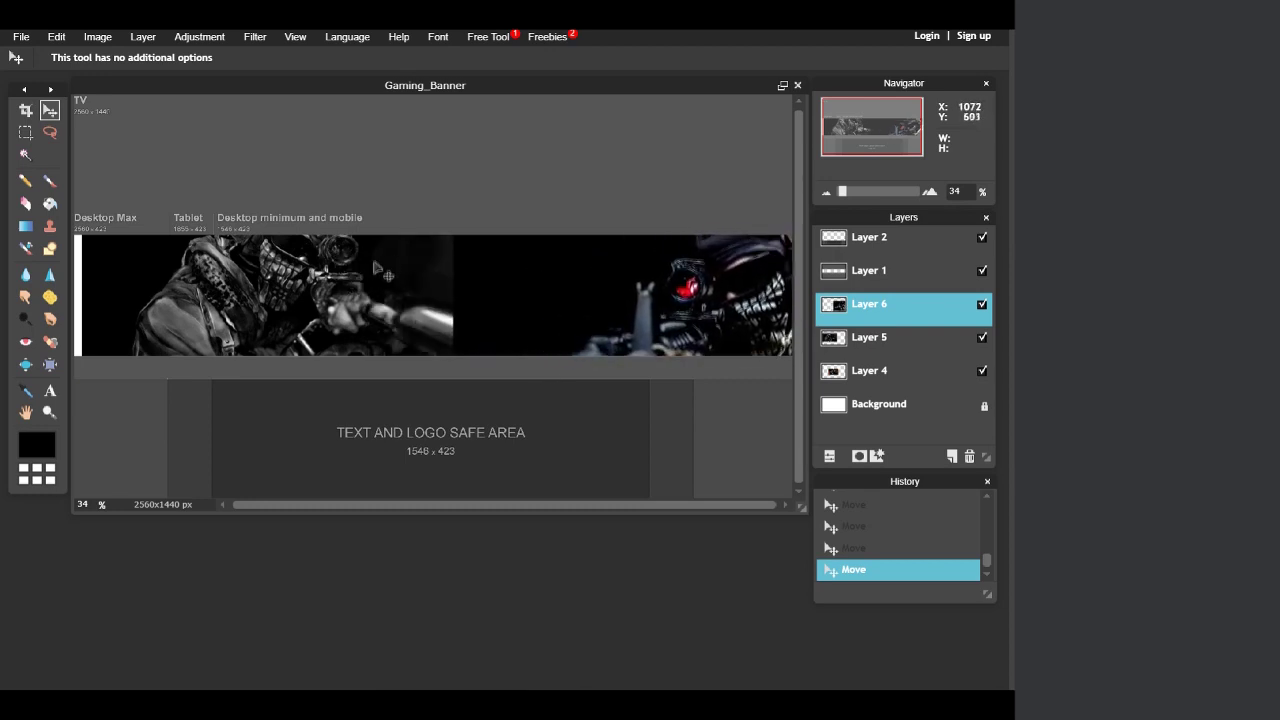
drag(914, 346, 905, 272)
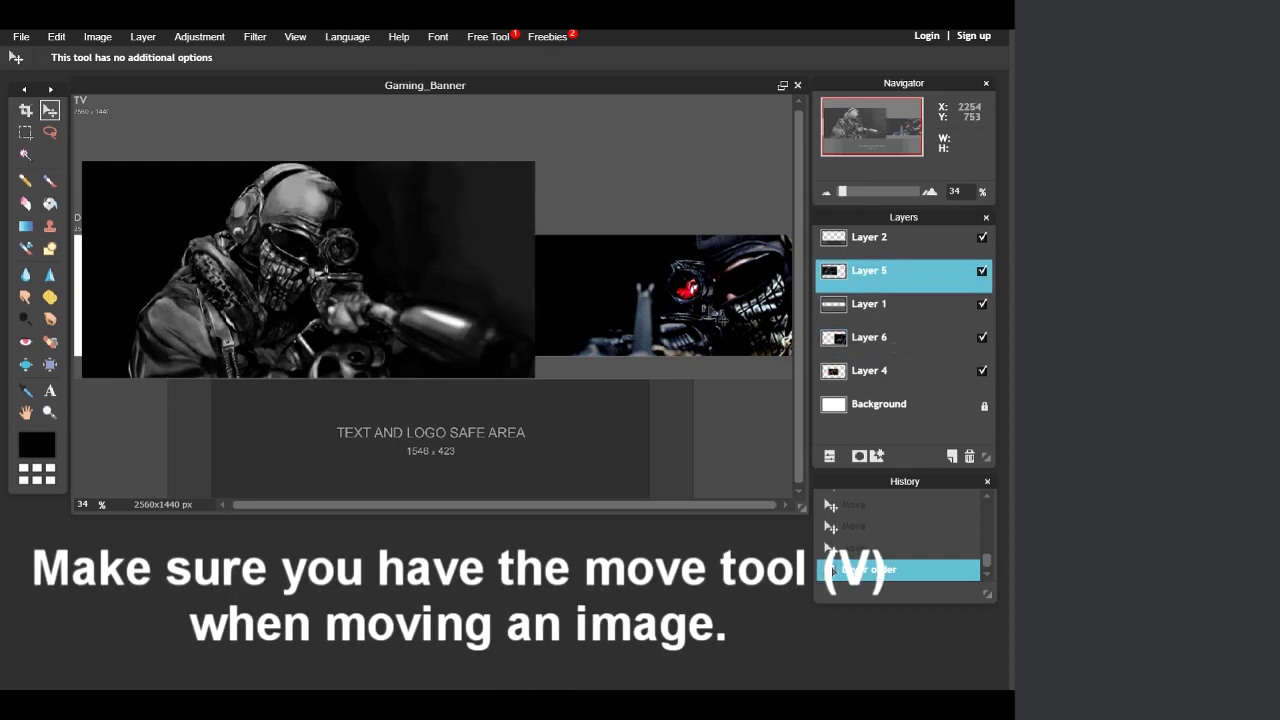
drag(370, 355, 340, 342)
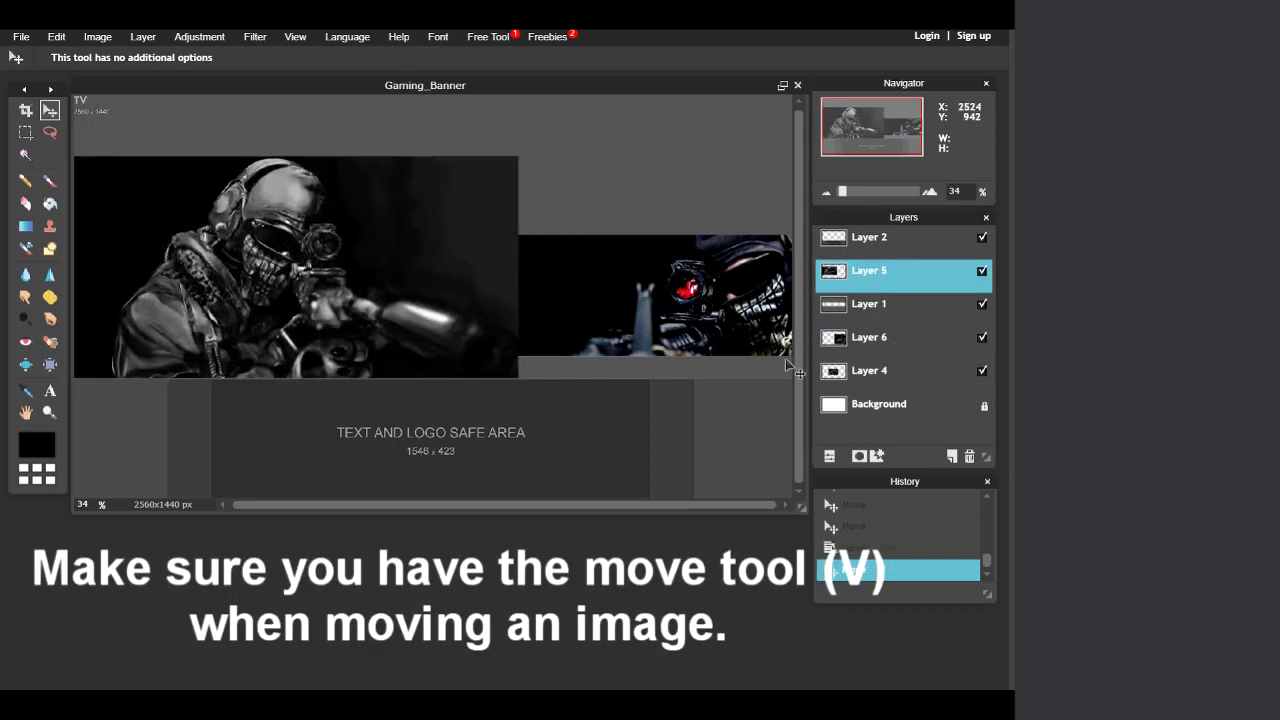
drag(920, 276, 912, 326)
Shrink the gray and red-scoped soldiers at opposite ends of the strip with Free transform, and raise Layer 4 directly beneath Layer 1.
drag(650, 300, 538, 314)
click(869, 337)
click(449, 391)
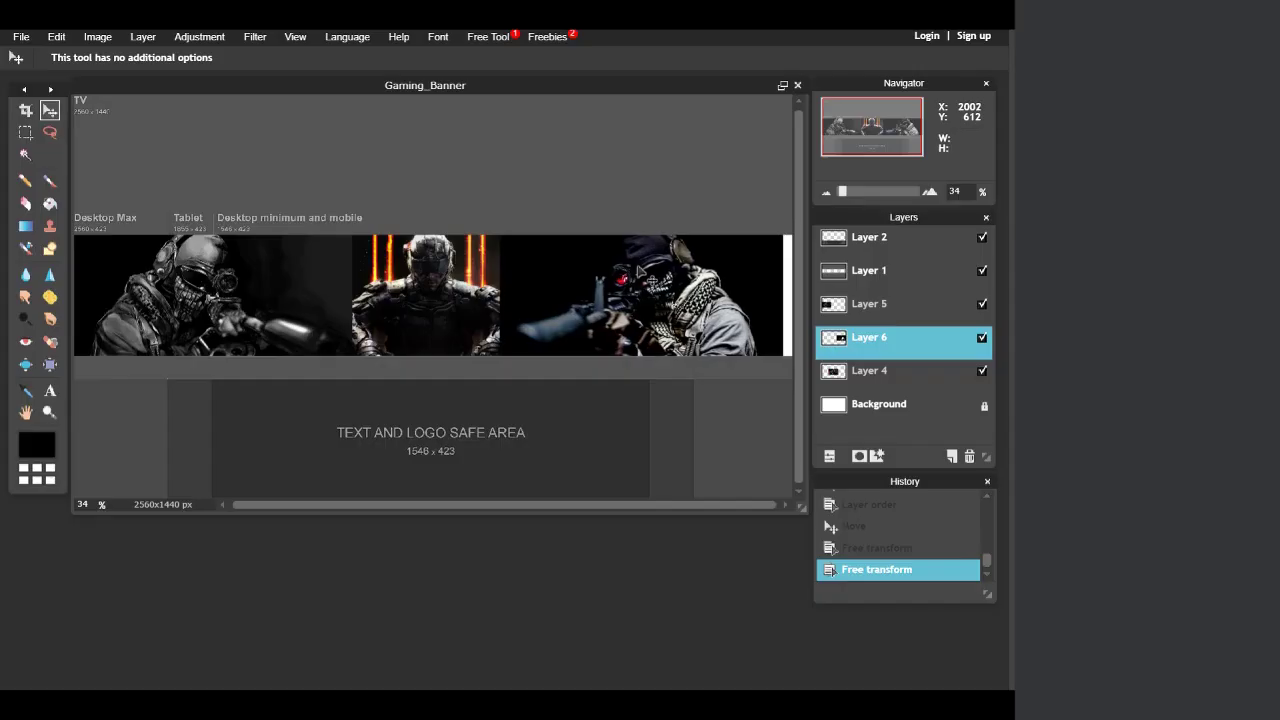
drag(870, 371, 873, 303)
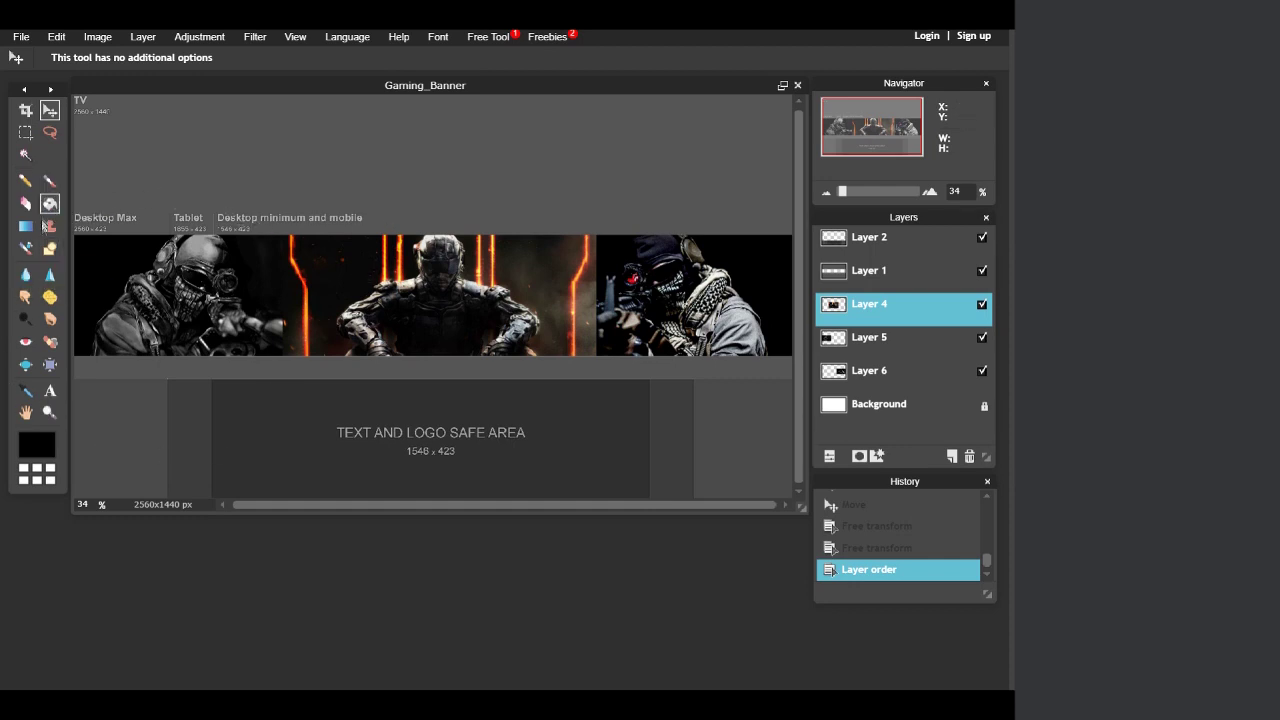
Set the Rectangle tool to border size 0 with a white ffffff fill, and clear the trial rectangles from the banner.
click(55, 251)
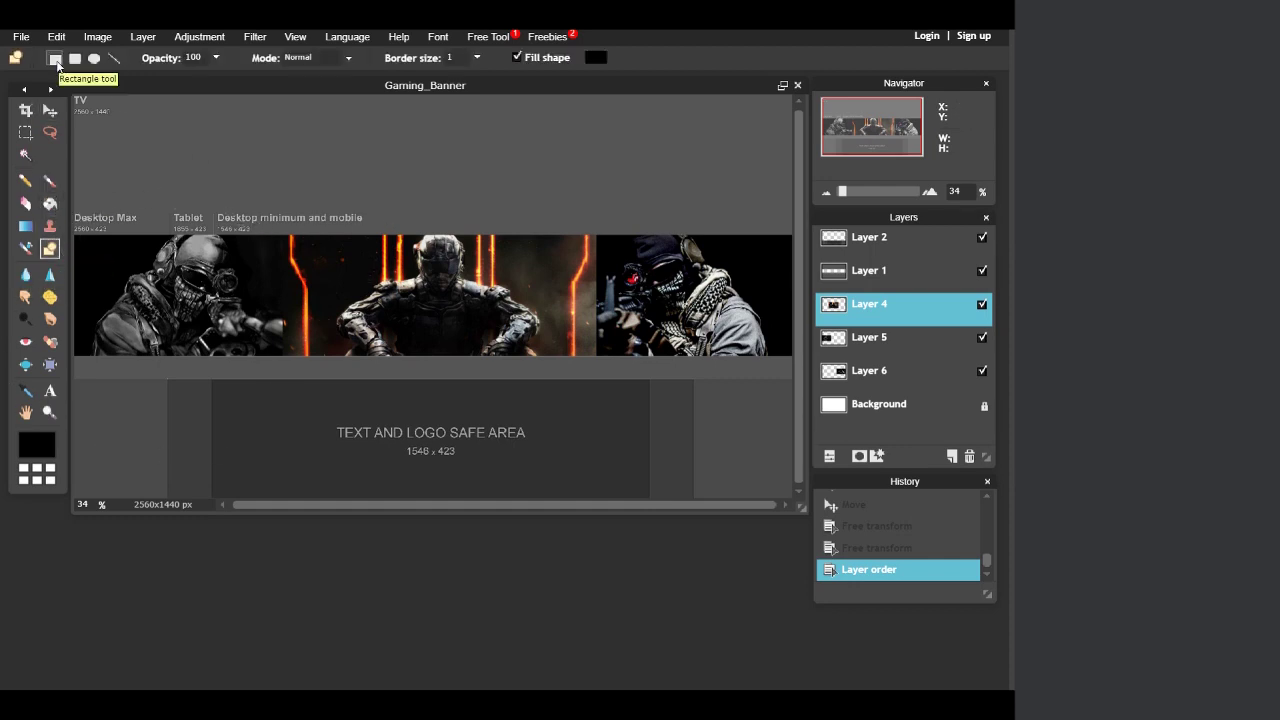
click(314, 357)
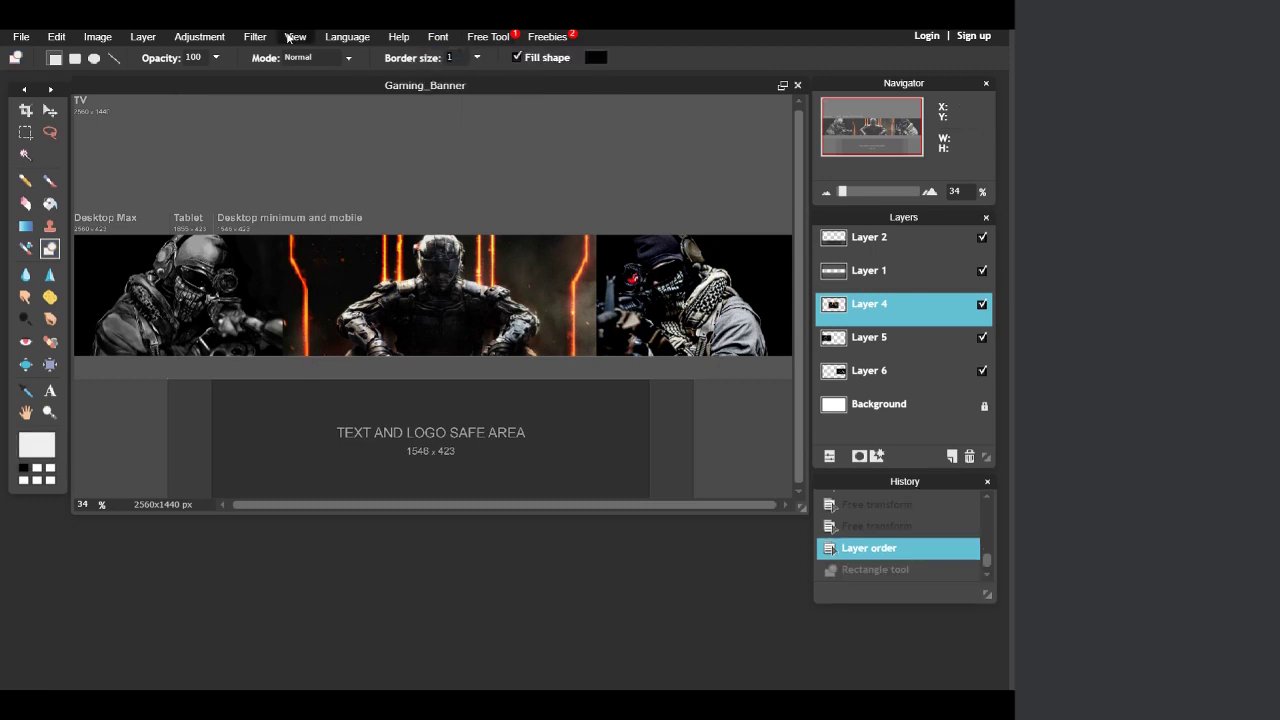
text(0)
click(594, 57)
drag(414, 307, 397, 146)
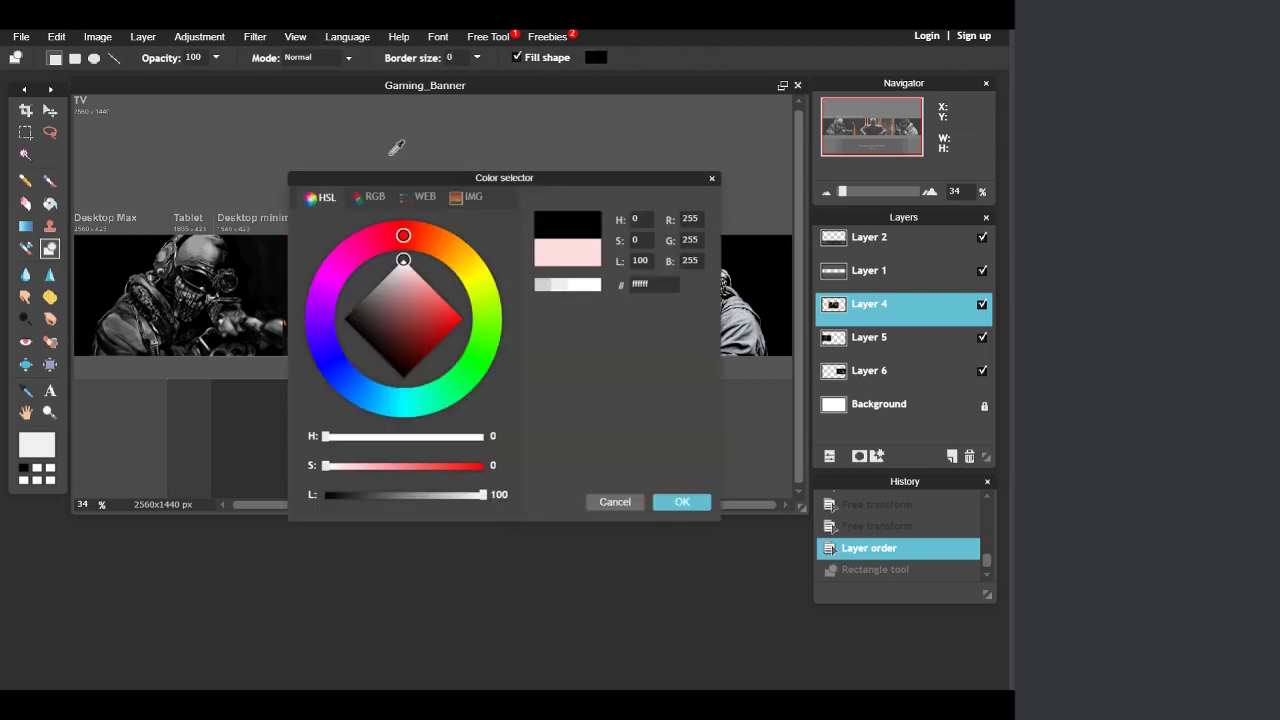
click(394, 231)
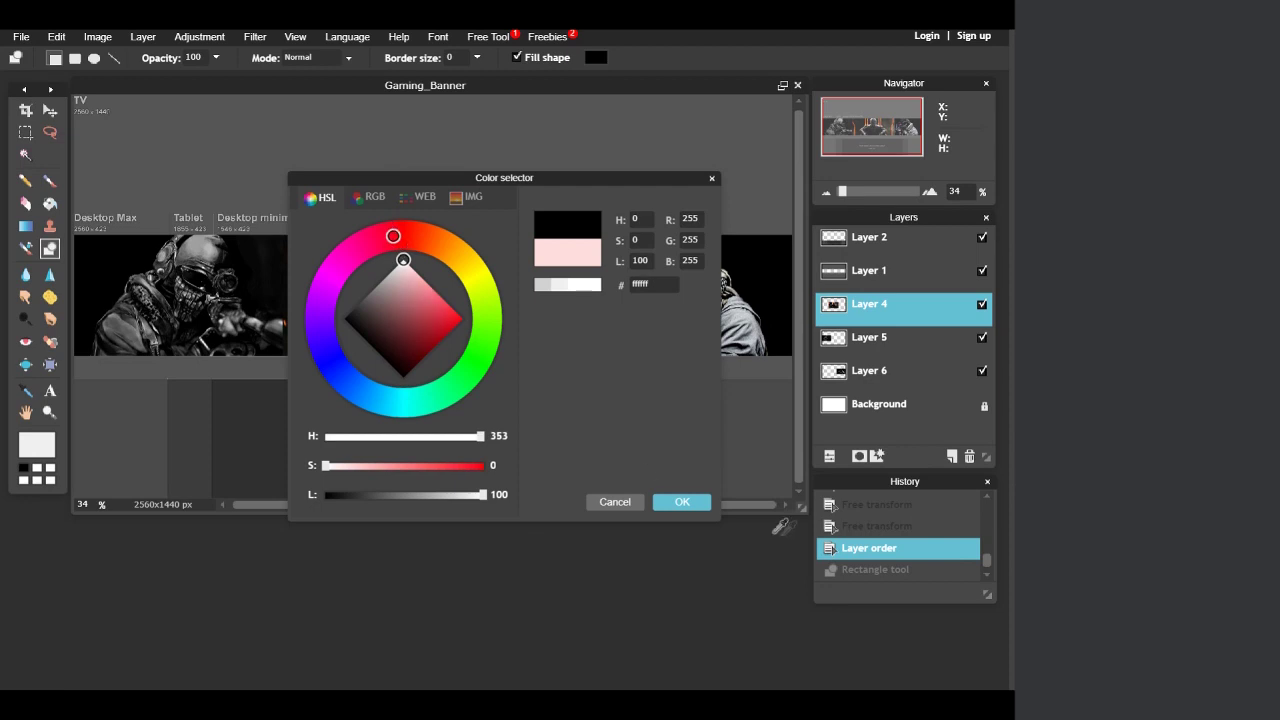
click(679, 505)
key(ctrl+y)
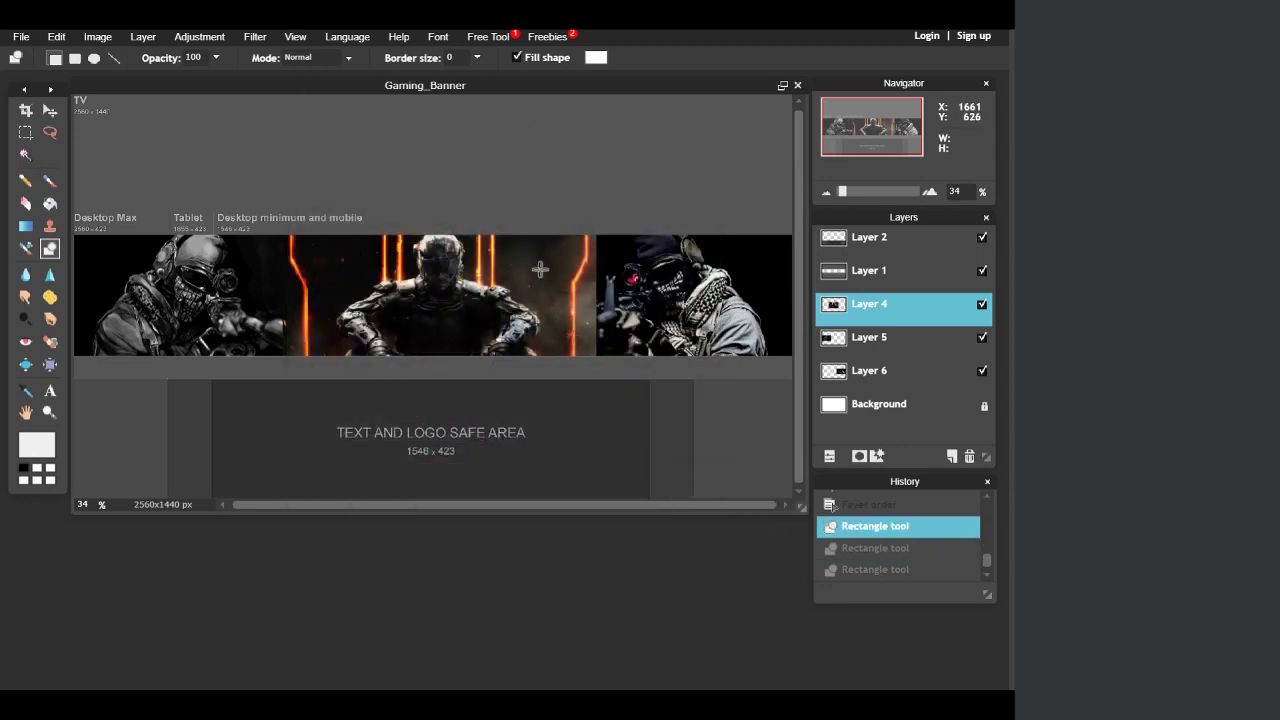
Add a new layer above Layer 4 and draw a thin white vertical bar across the strip's height between the gray and middle soldiers.
click(953, 457)
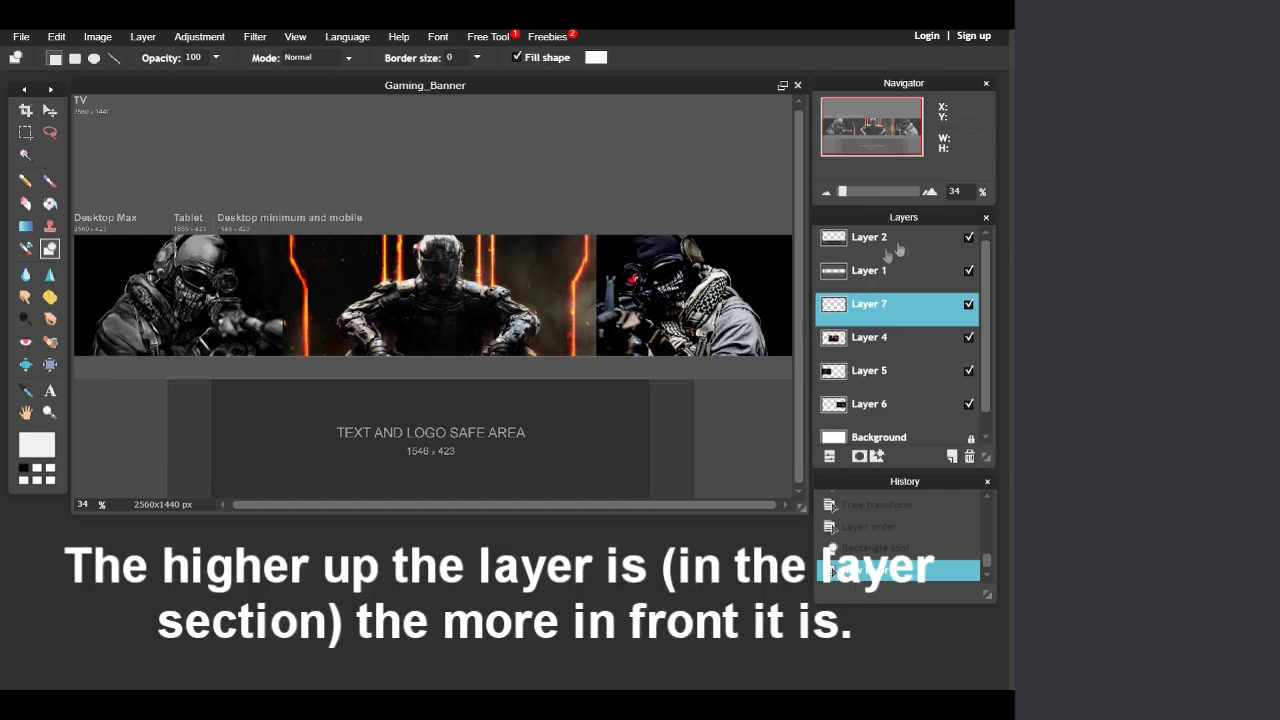
mouse_move(288, 234)
mouse_down()
mouse_move(337, 330)
mouse_move(292, 357)
mouse_up()
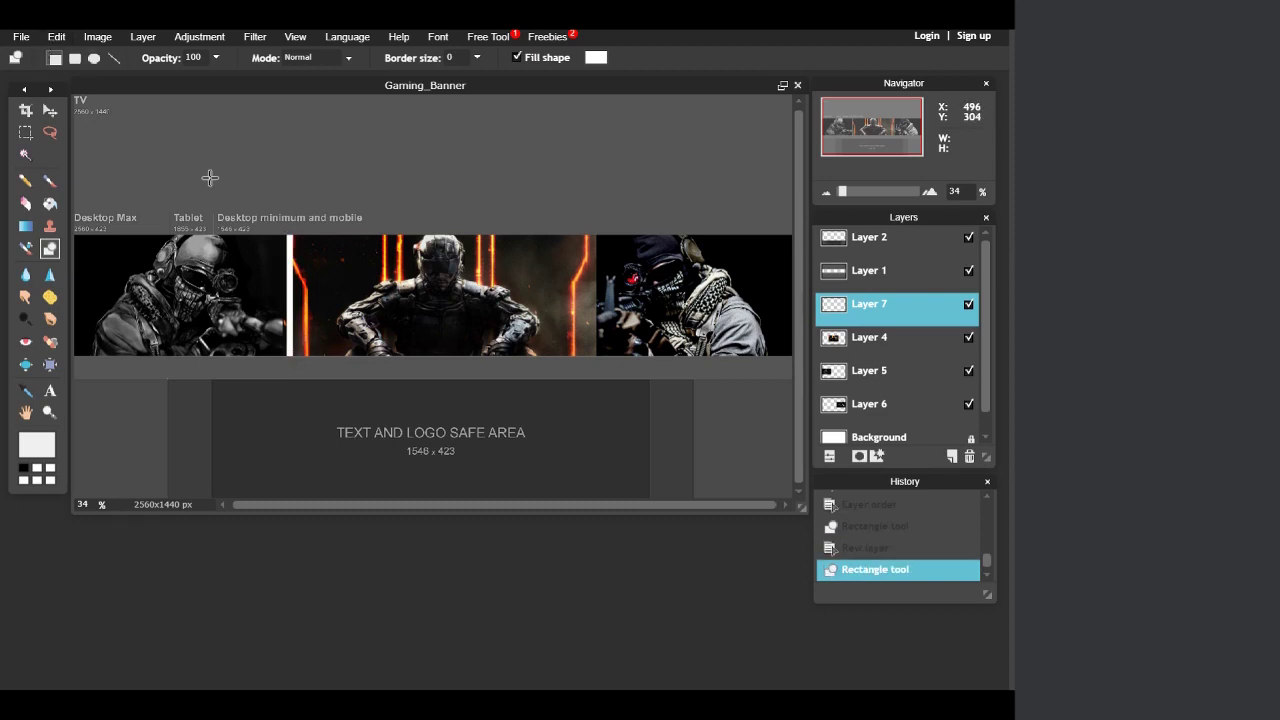
Tilt the white bar to the right with Free transform, move it closer to the middle soldier, stretch it to span the strip, and apply.
click(57, 37)
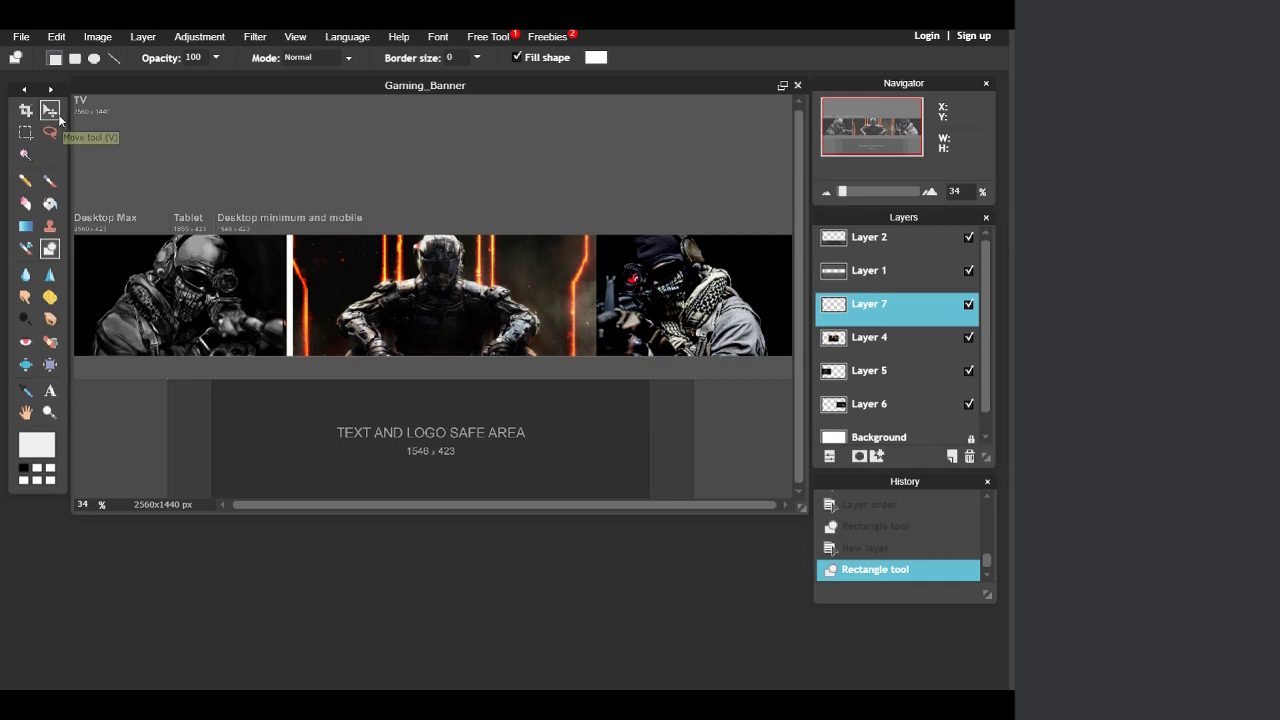
click(57, 37)
click(95, 160)
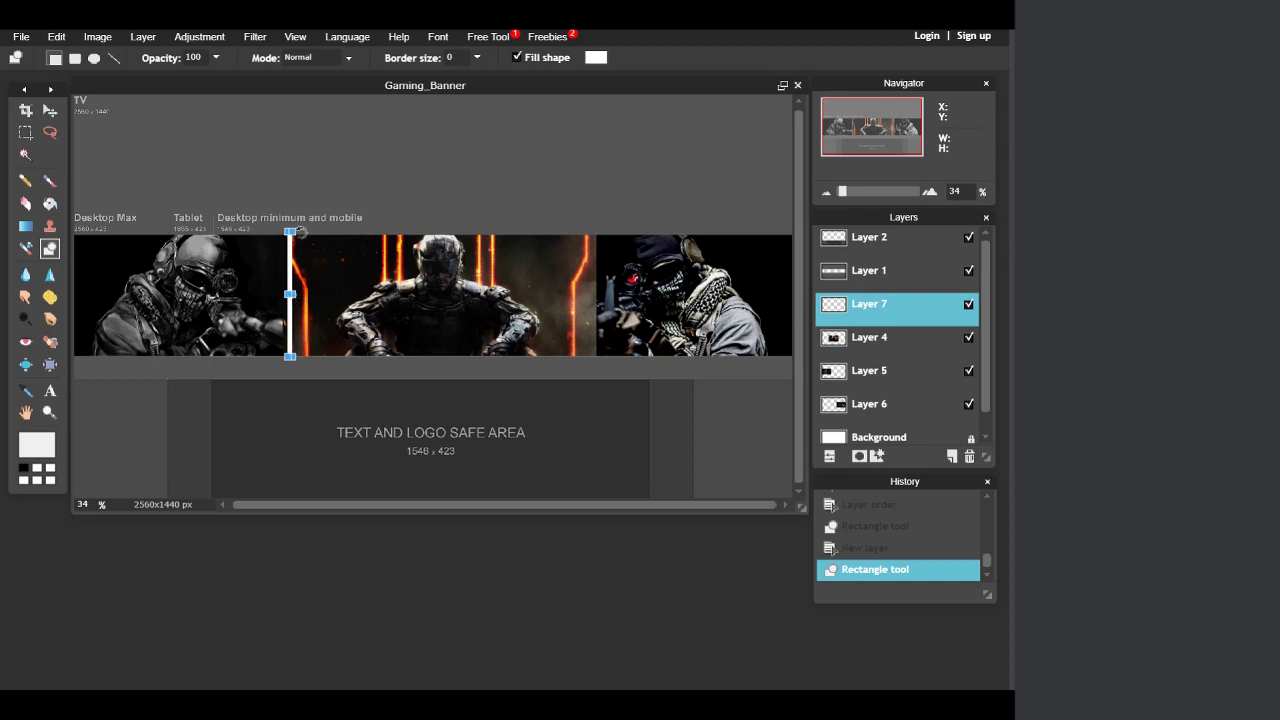
drag(300, 231, 315, 235)
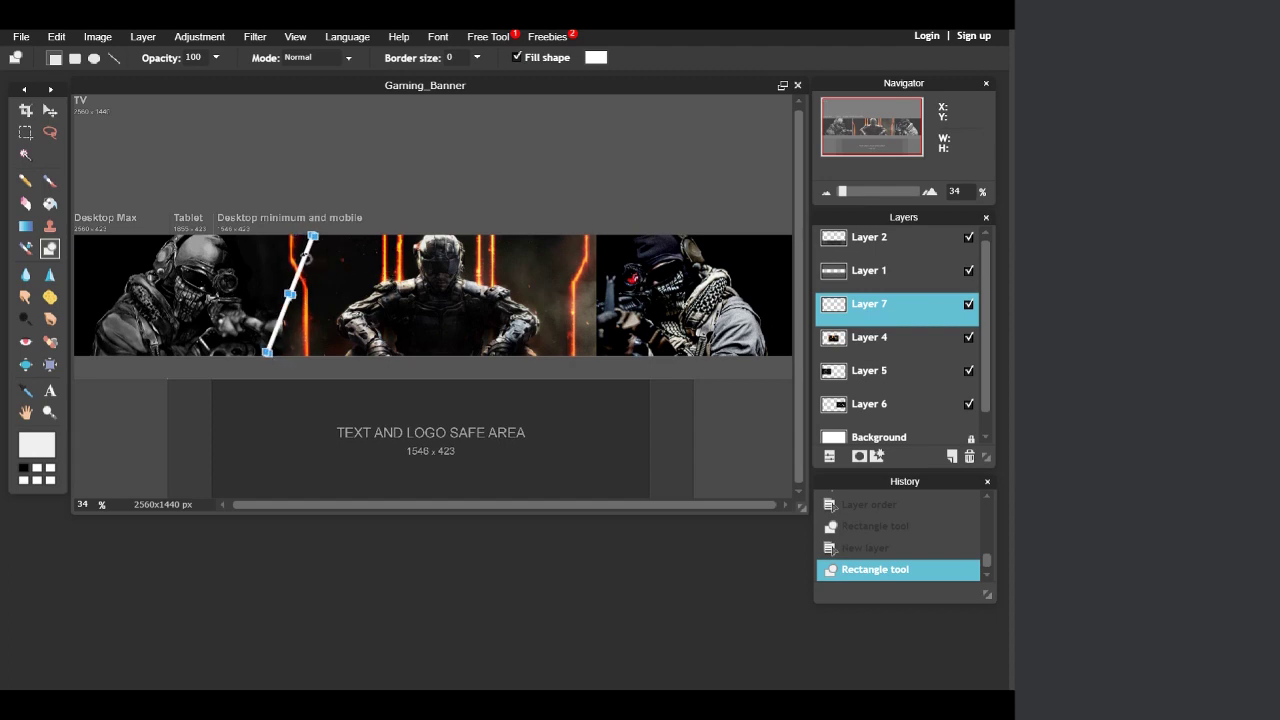
drag(320, 270, 358, 270)
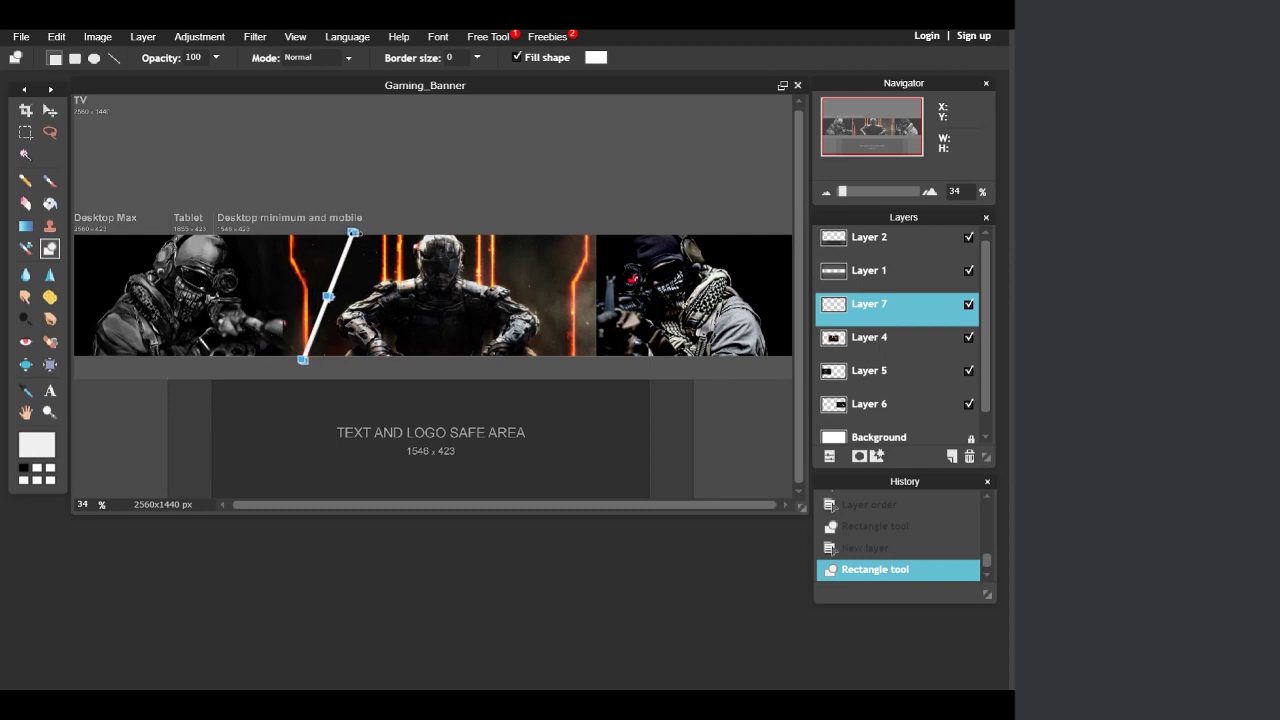
click(494, 376)
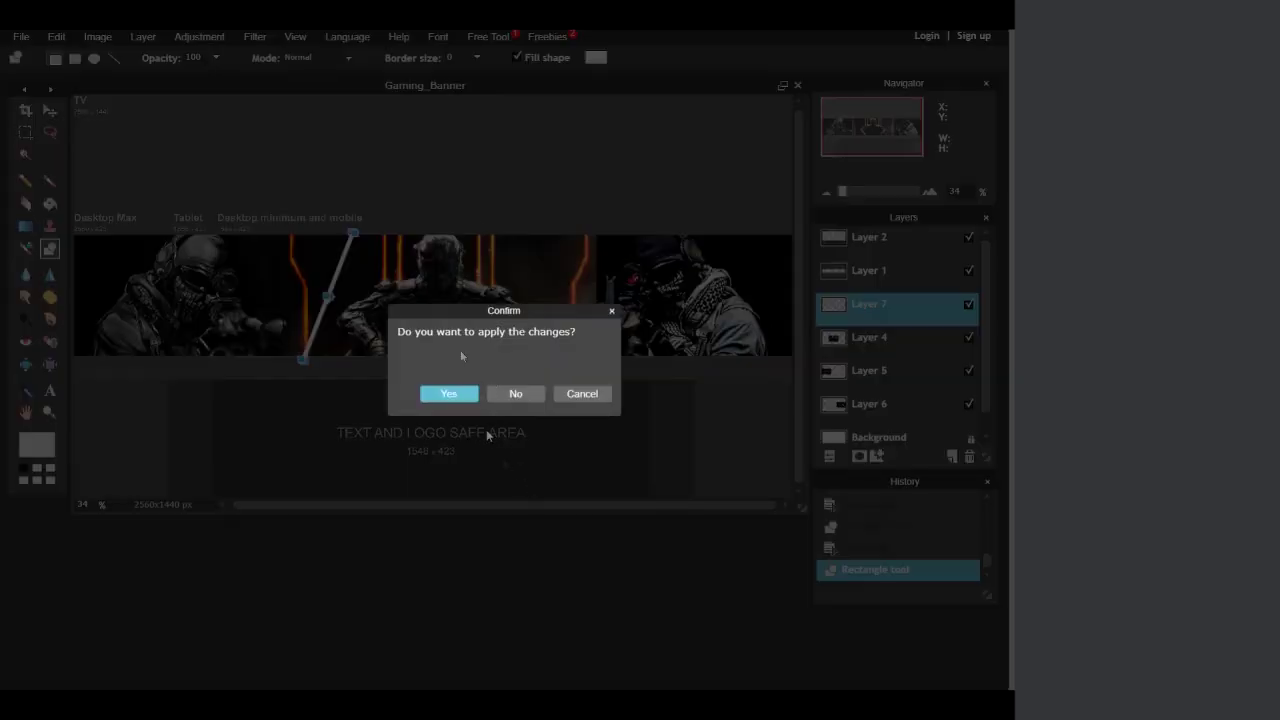
click(449, 393)
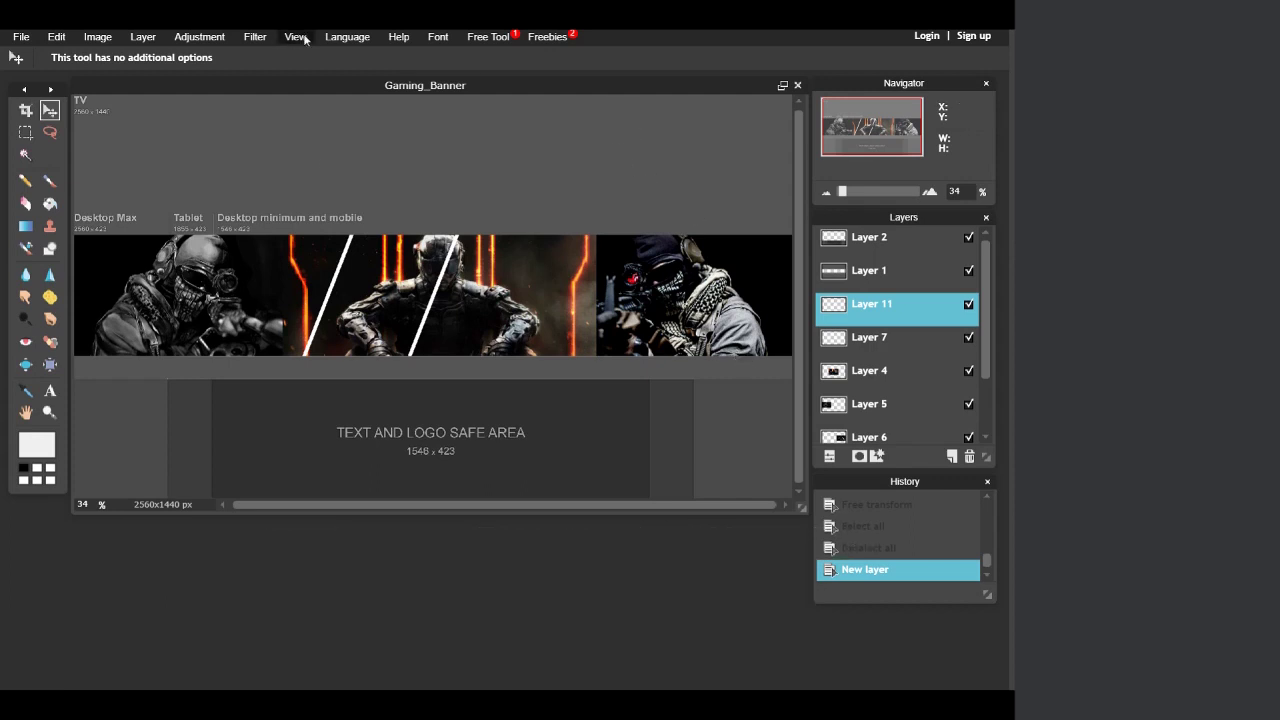
Flip the copied white bar on Layer 11 horizontally and move it to the other side of the middle soldier, mirroring the first bar.
click(158, 40)
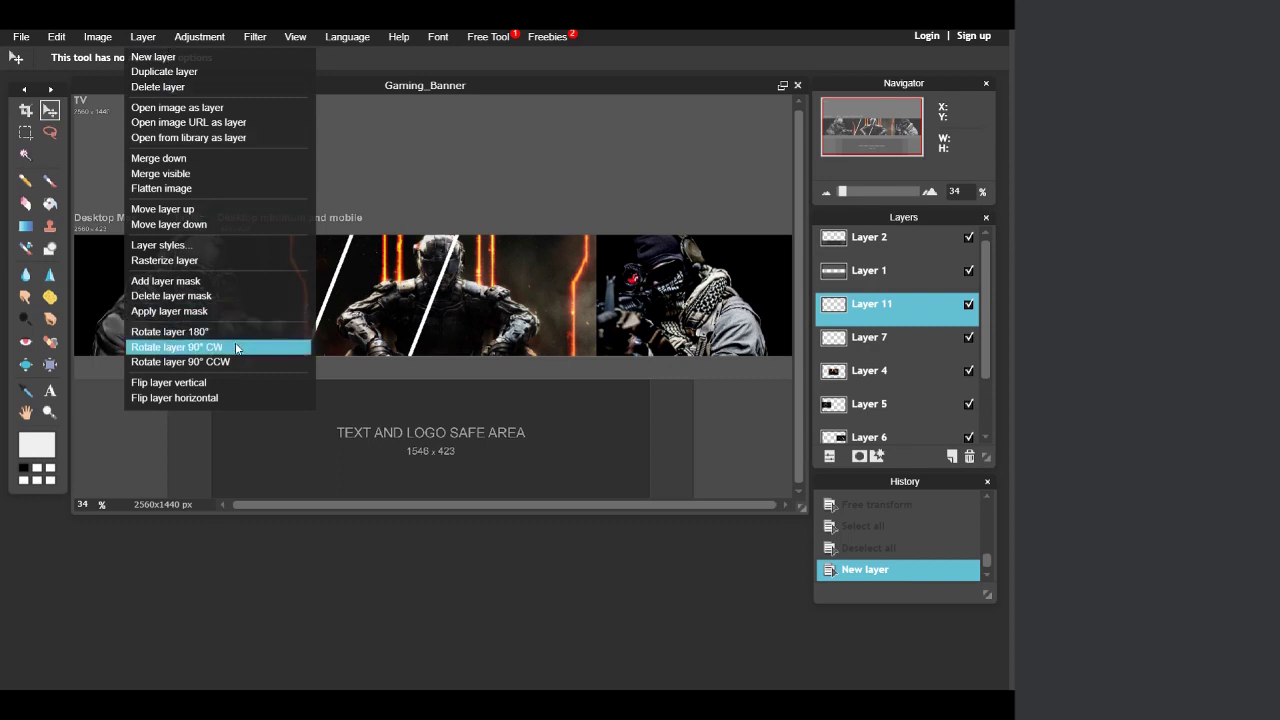
click(246, 399)
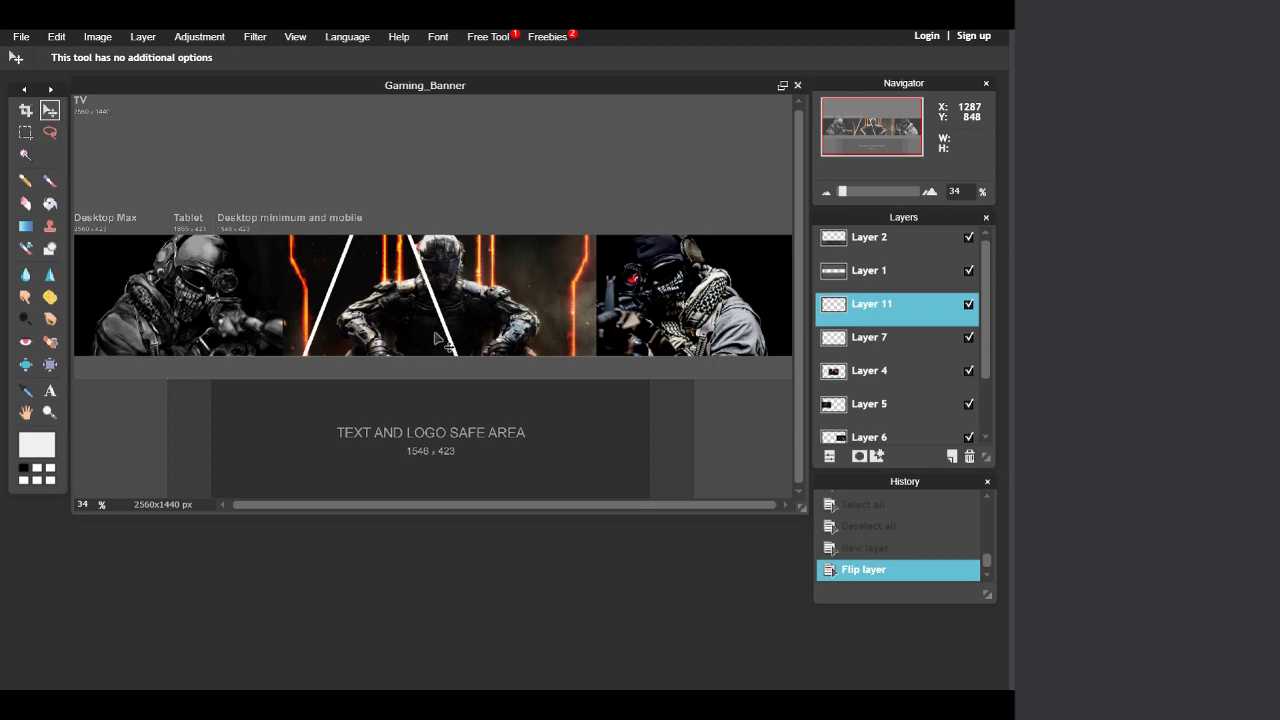
drag(498, 329, 552, 330)
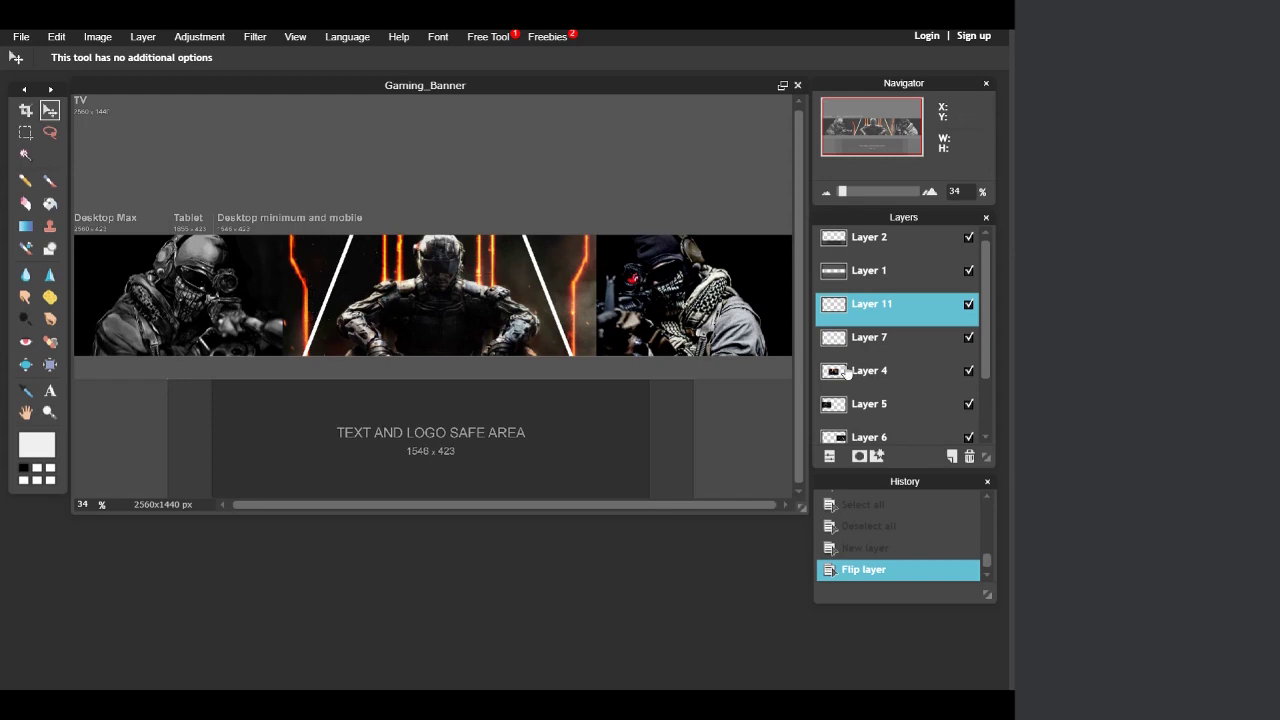
Erase the parts of Layer 4 outside the two slanted bars with the soft 200 Eraser brush, keeping Layer 4 beneath Layer 7.
drag(895, 385, 893, 338)
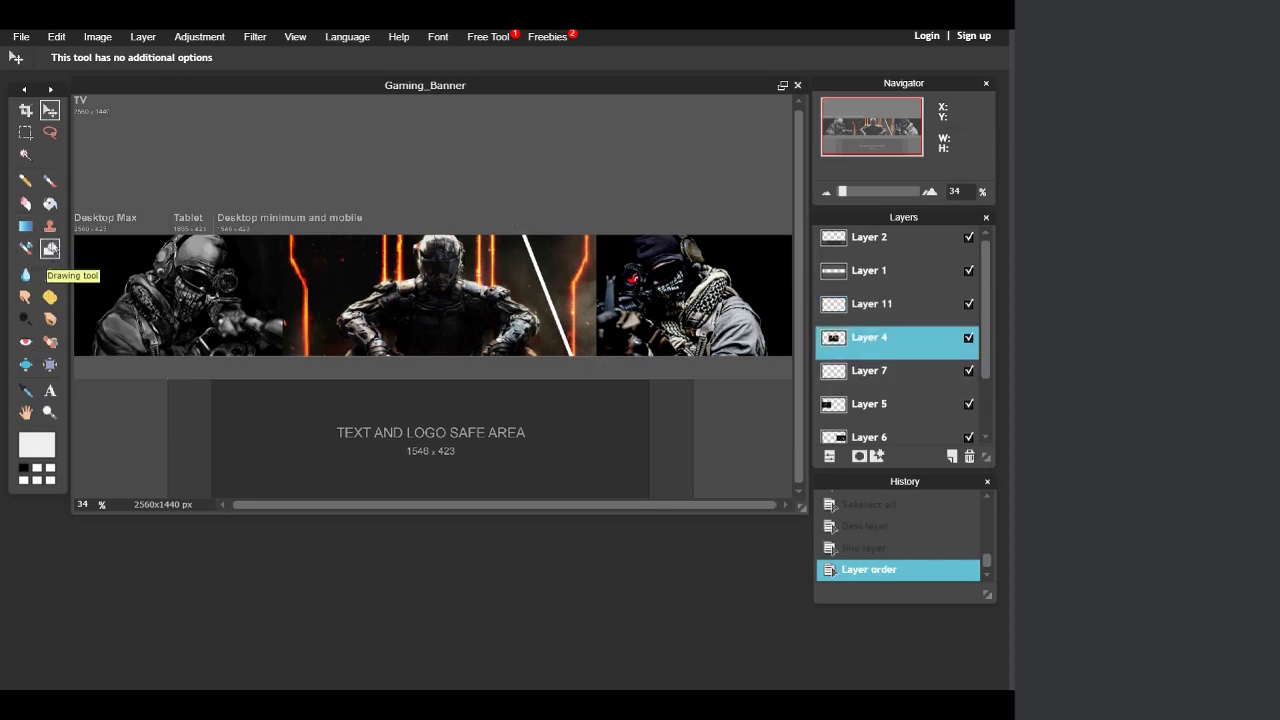
click(25, 203)
click(103, 57)
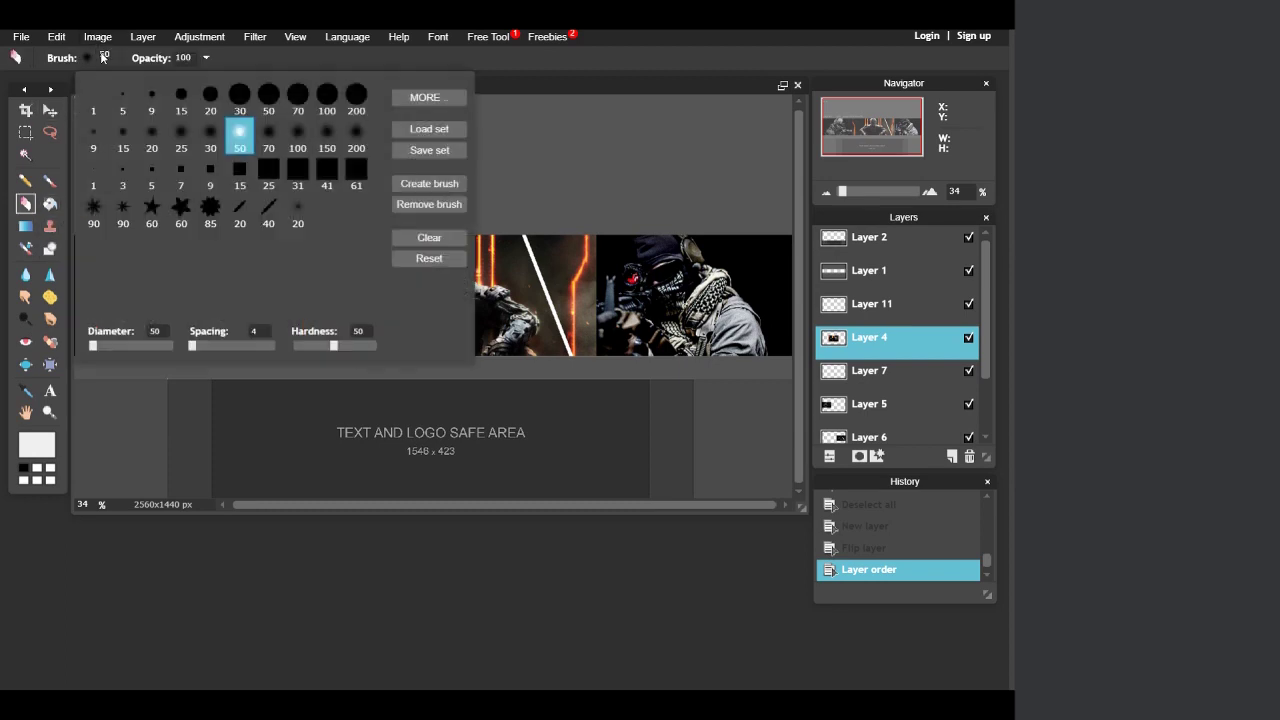
click(356, 140)
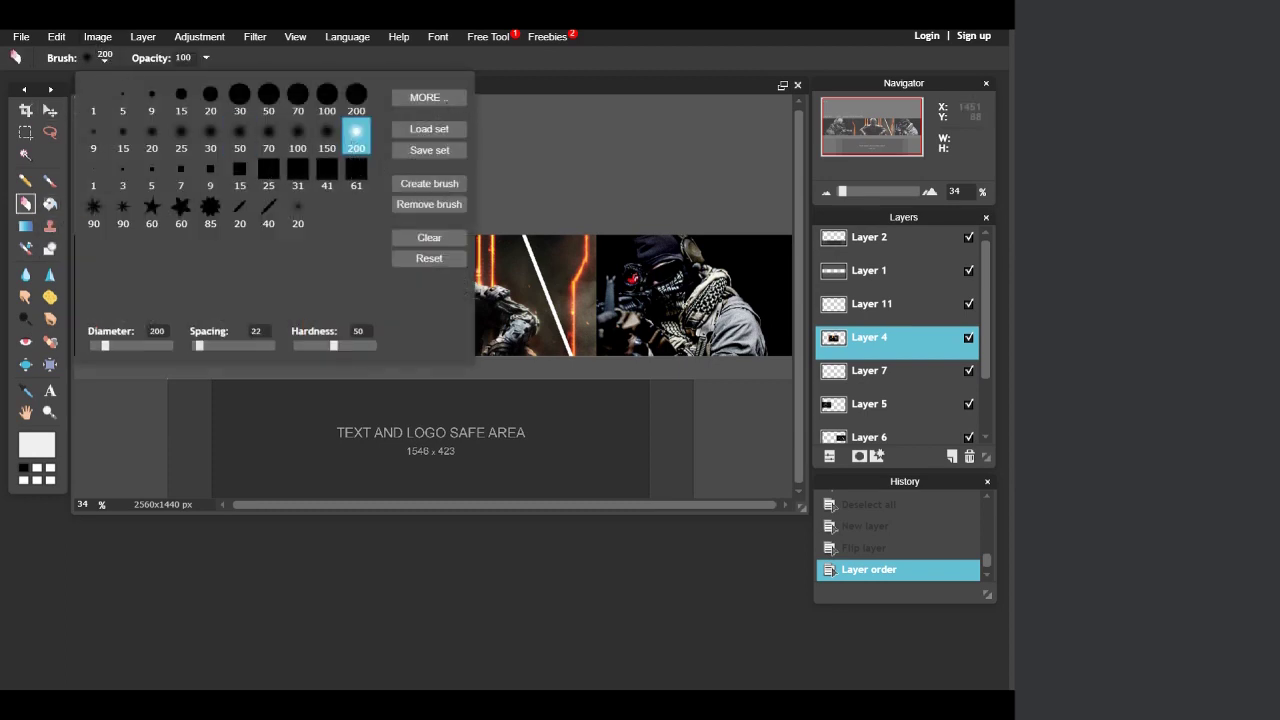
key(ctrl+z)
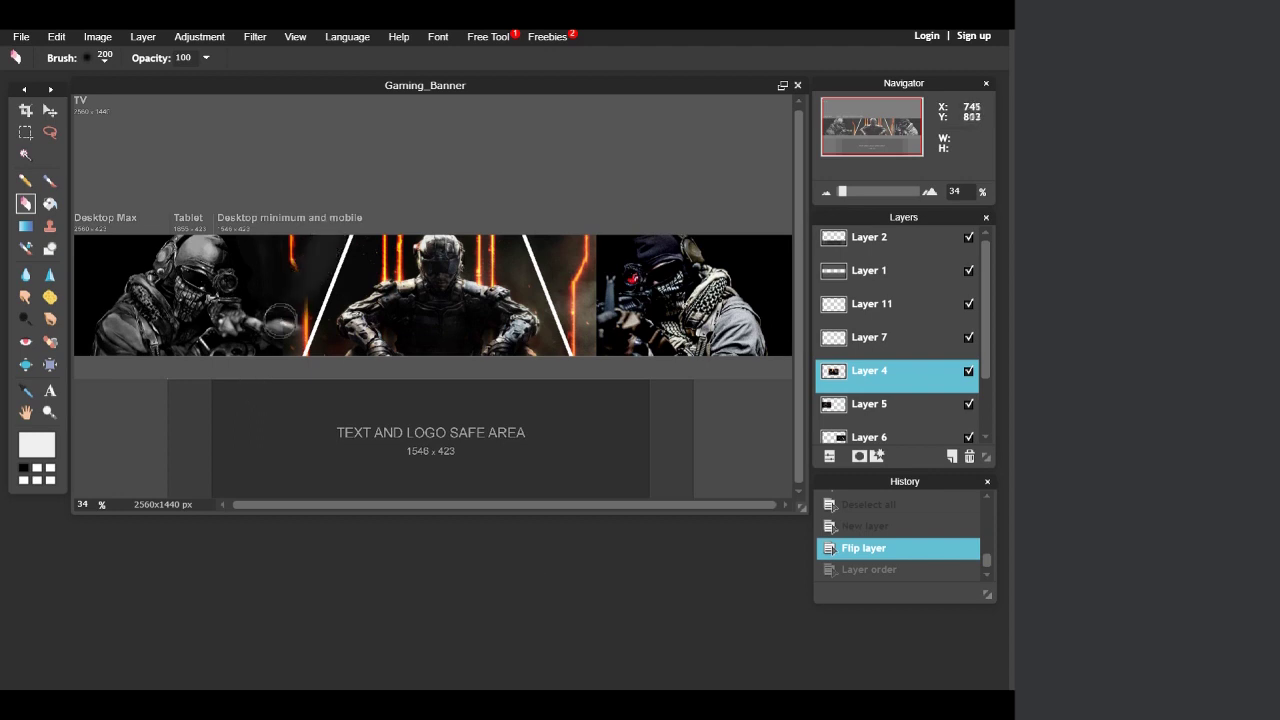
mouse_move(256, 321)
mouse_down()
mouse_move(262, 282)
mouse_move(232, 286)
mouse_move(236, 318)
mouse_move(292, 306)
mouse_move(284, 338)
mouse_move(304, 312)
mouse_move(292, 346)
mouse_up()
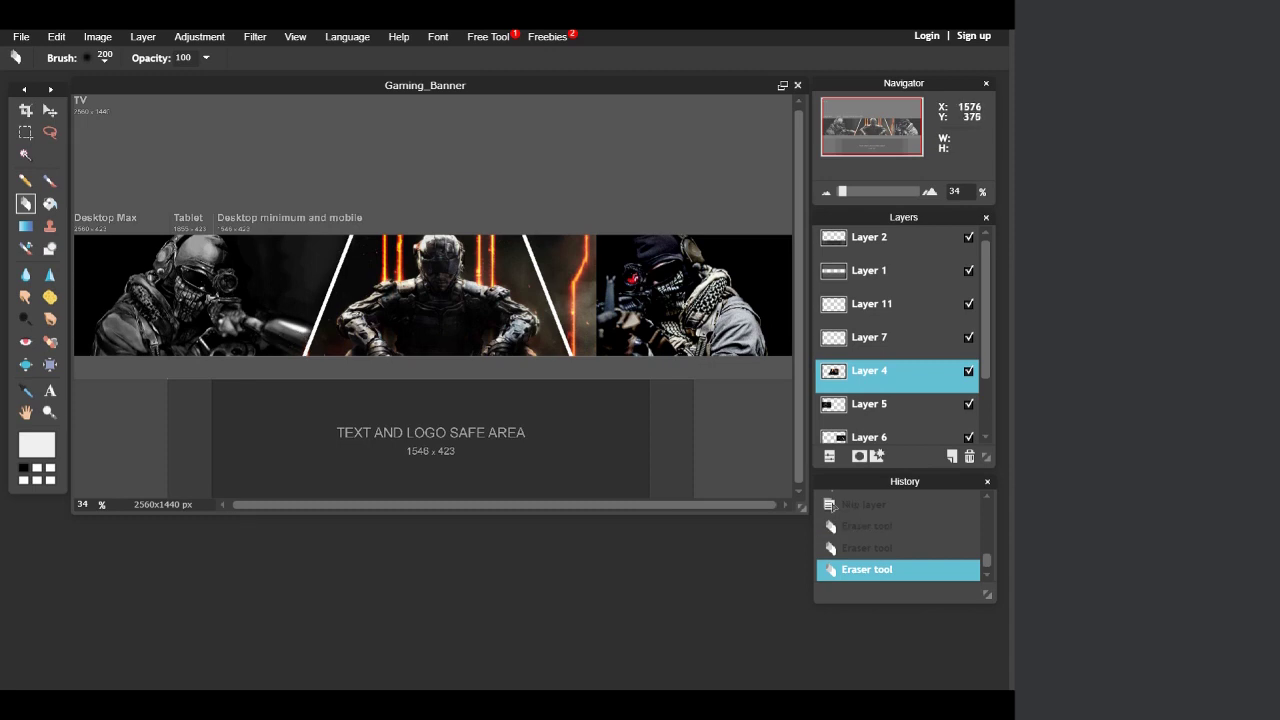
drag(575, 248, 597, 289)
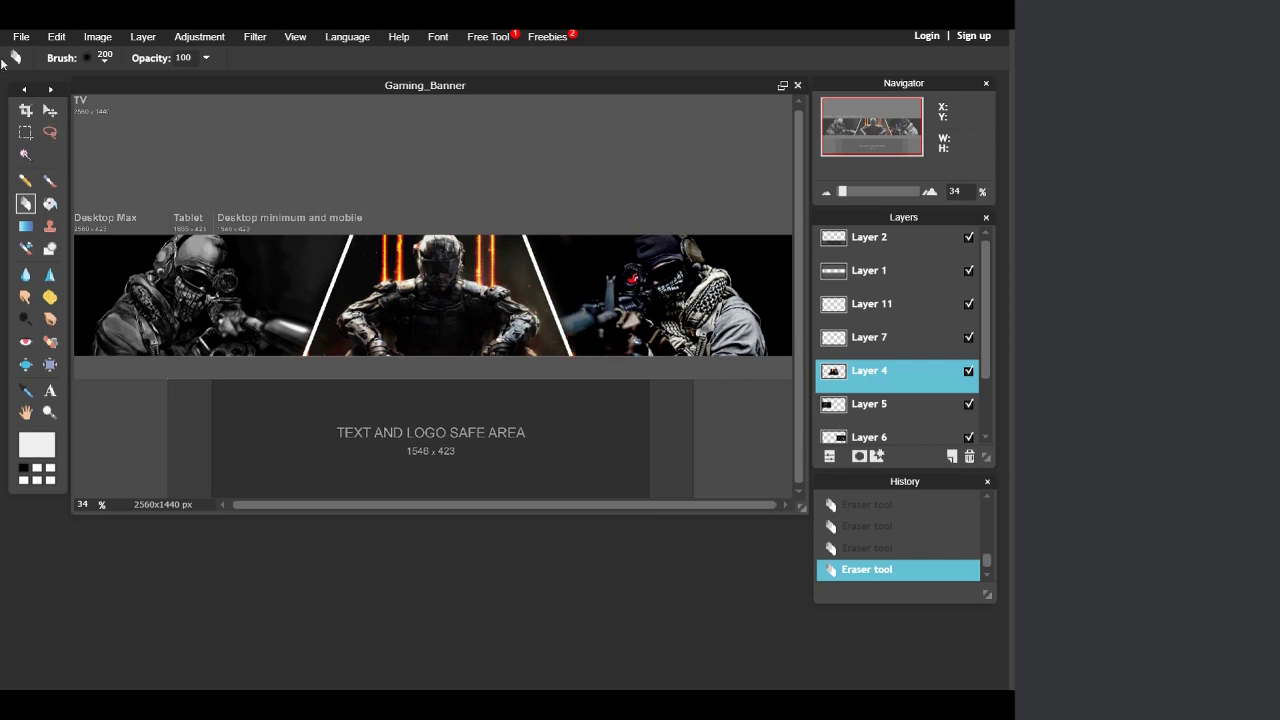
Move the gray soldier on Layer 5 and the red-scoped soldier on Layer 6 inward, close beside the slanted white bars.
click(50, 110)
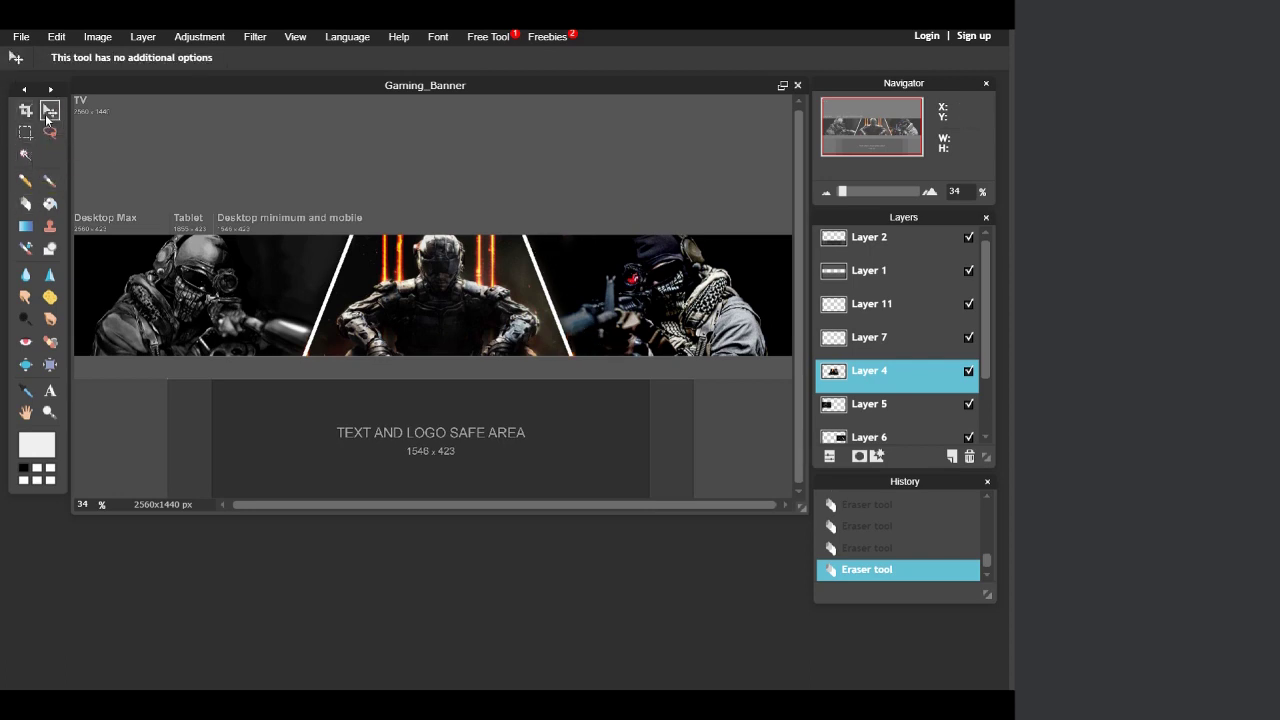
drag(255, 263, 240, 340)
key(ctrl+z)
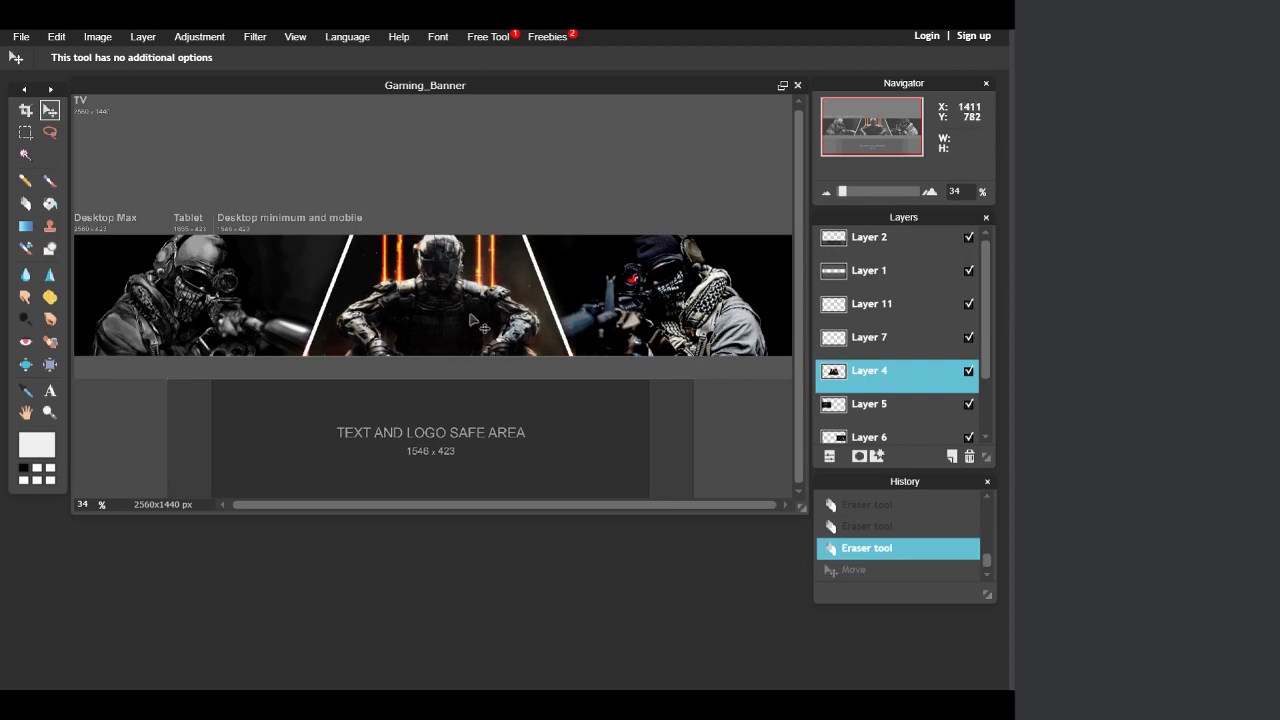
click(921, 407)
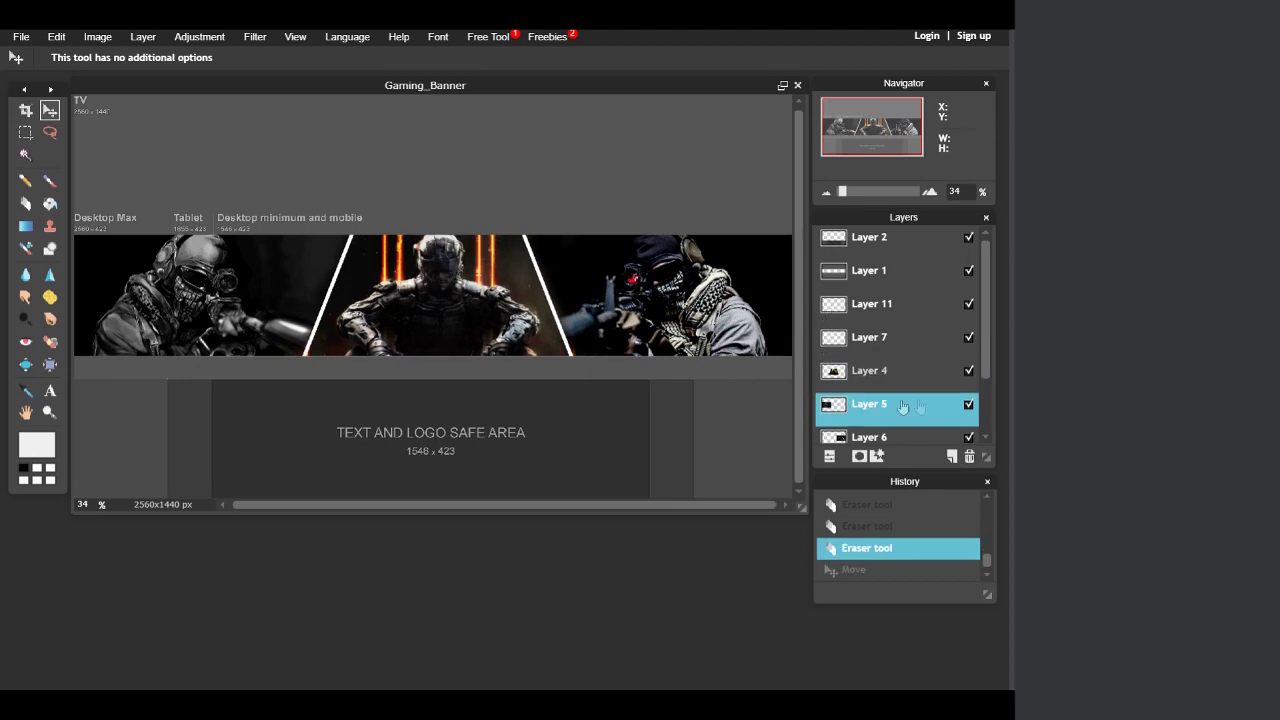
drag(164, 295, 184, 297)
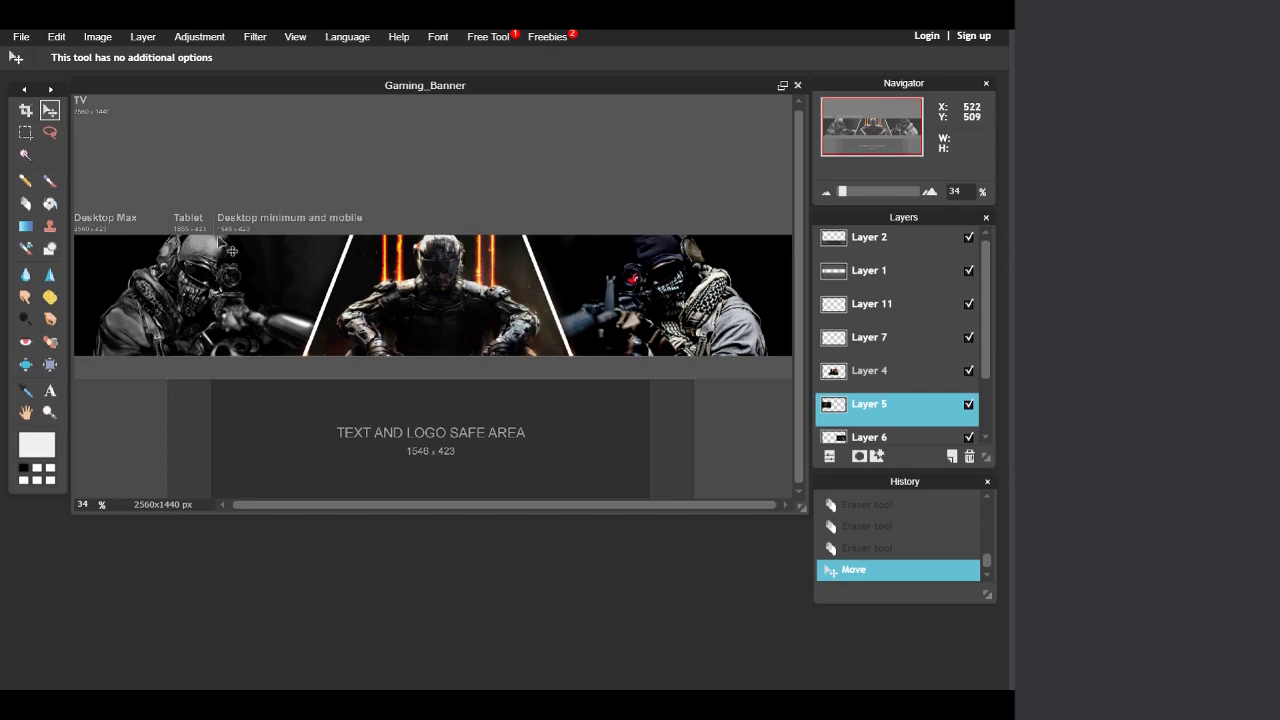
drag(212, 303, 293, 311)
click(848, 440)
mouse_move(655, 285)
mouse_down()
mouse_move(600, 284)
mouse_move(679, 284)
mouse_up()
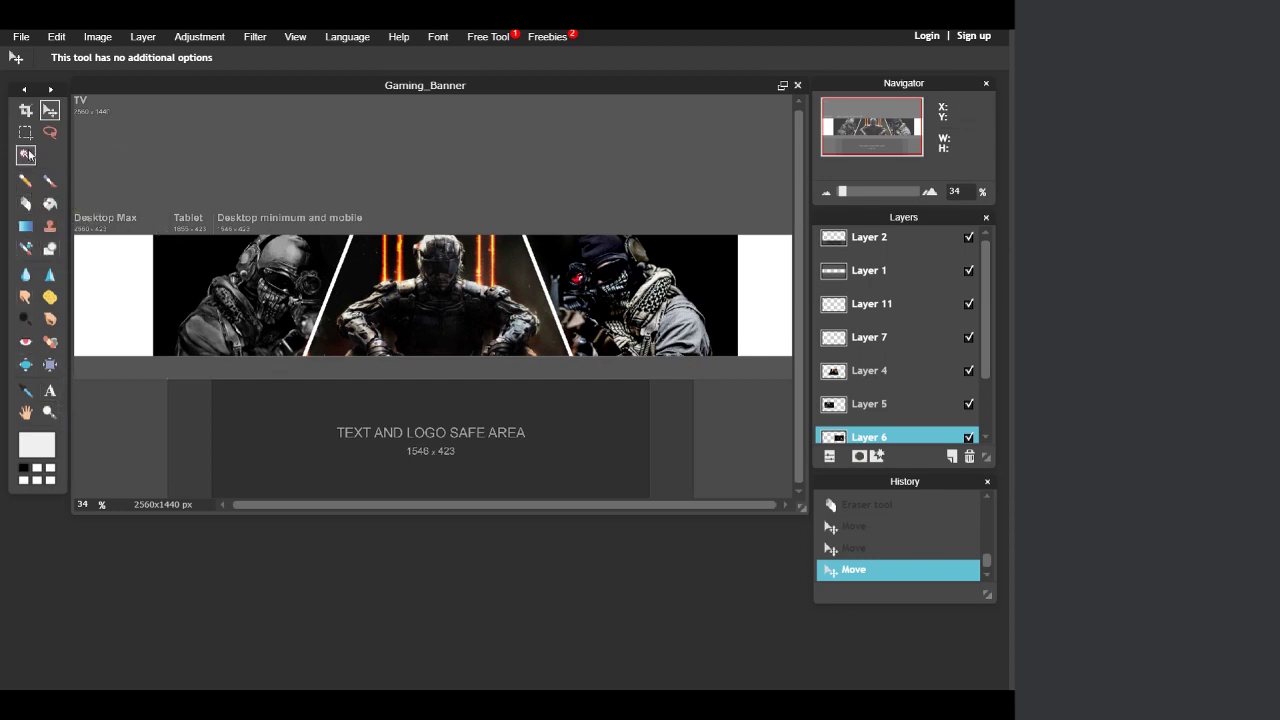
Cover the white areas at both ends of the banner strip on Layer 6 with black (000000) filled rectangles.
click(51, 250)
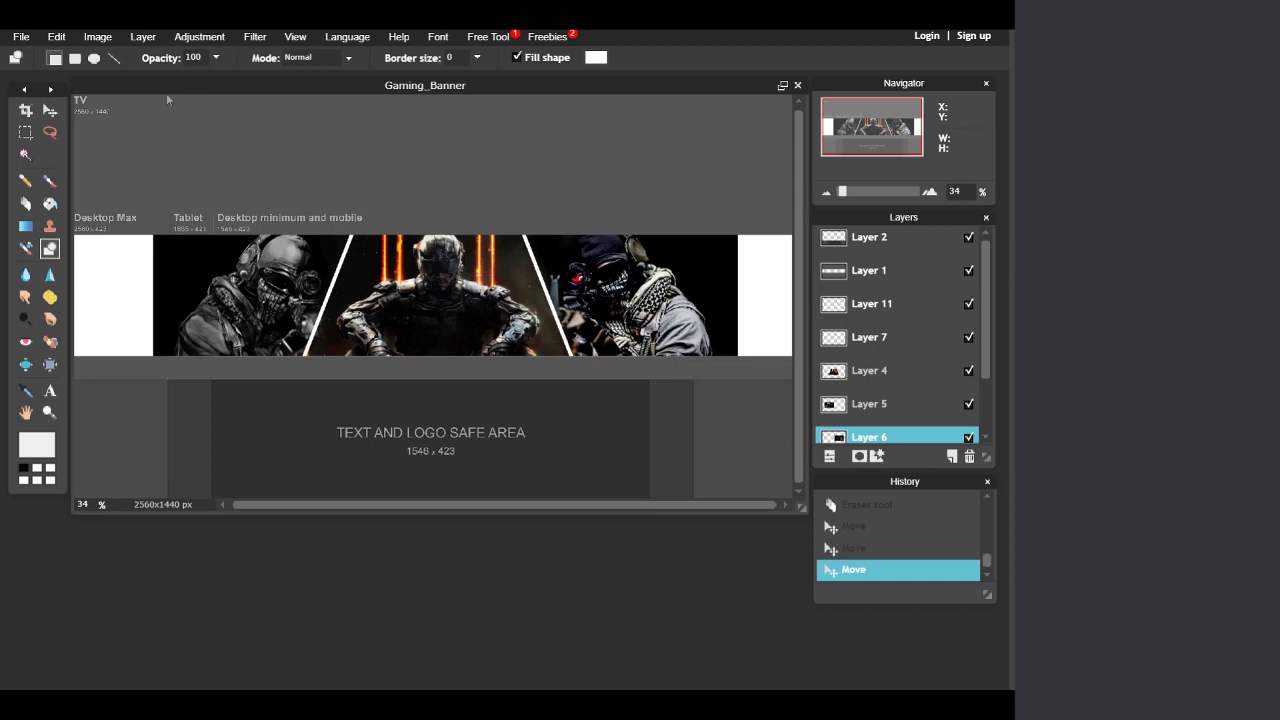
click(595, 58)
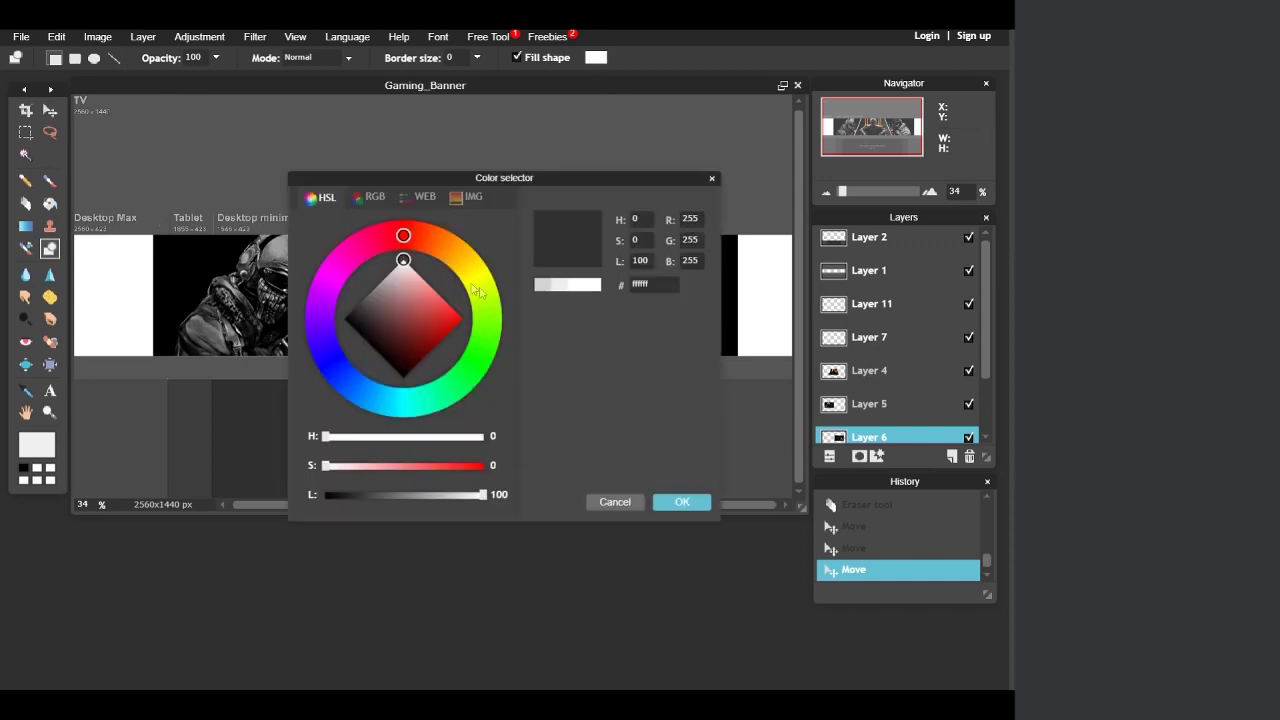
drag(406, 296, 342, 612)
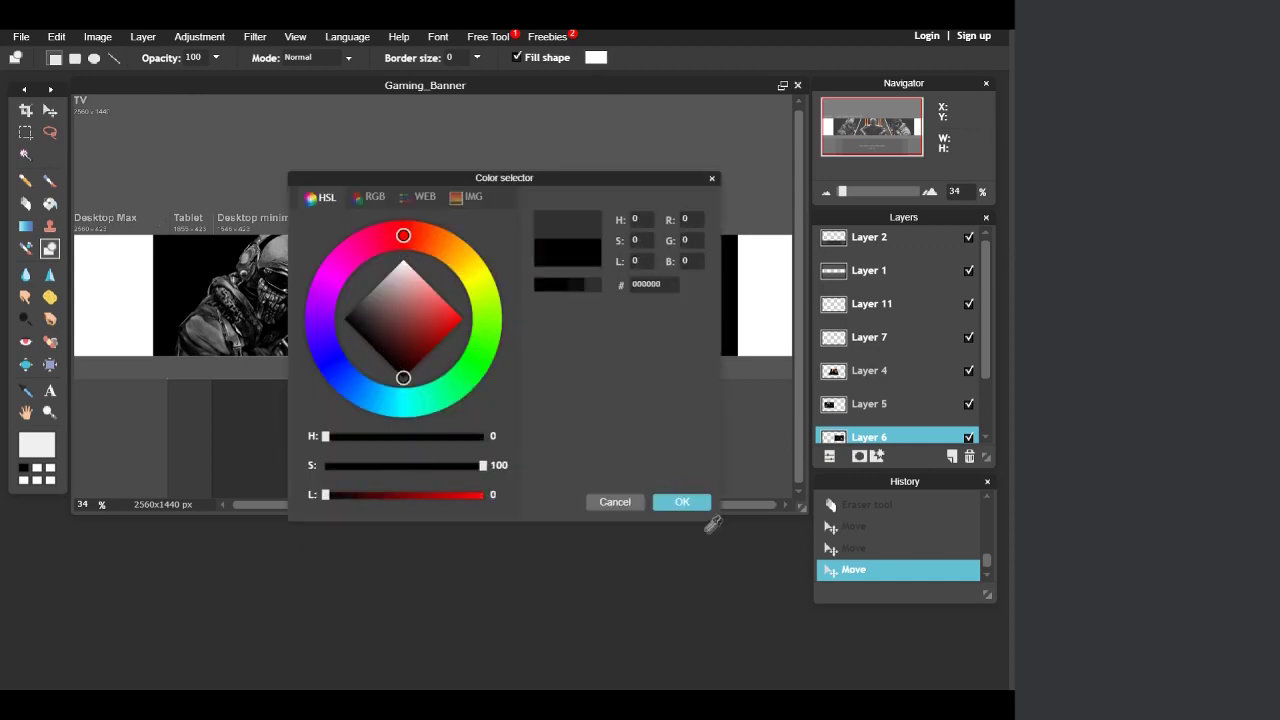
click(682, 502)
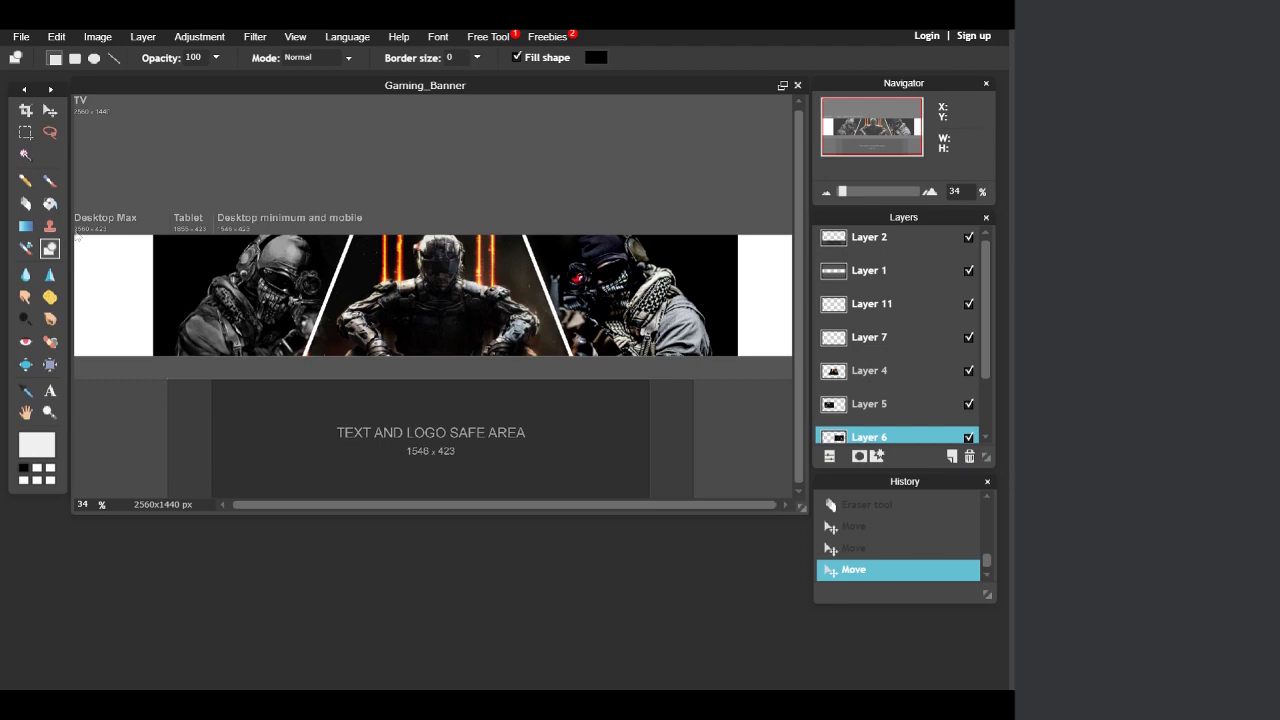
drag(77, 237, 166, 358)
drag(737, 235, 795, 352)
key(ctrl+z)
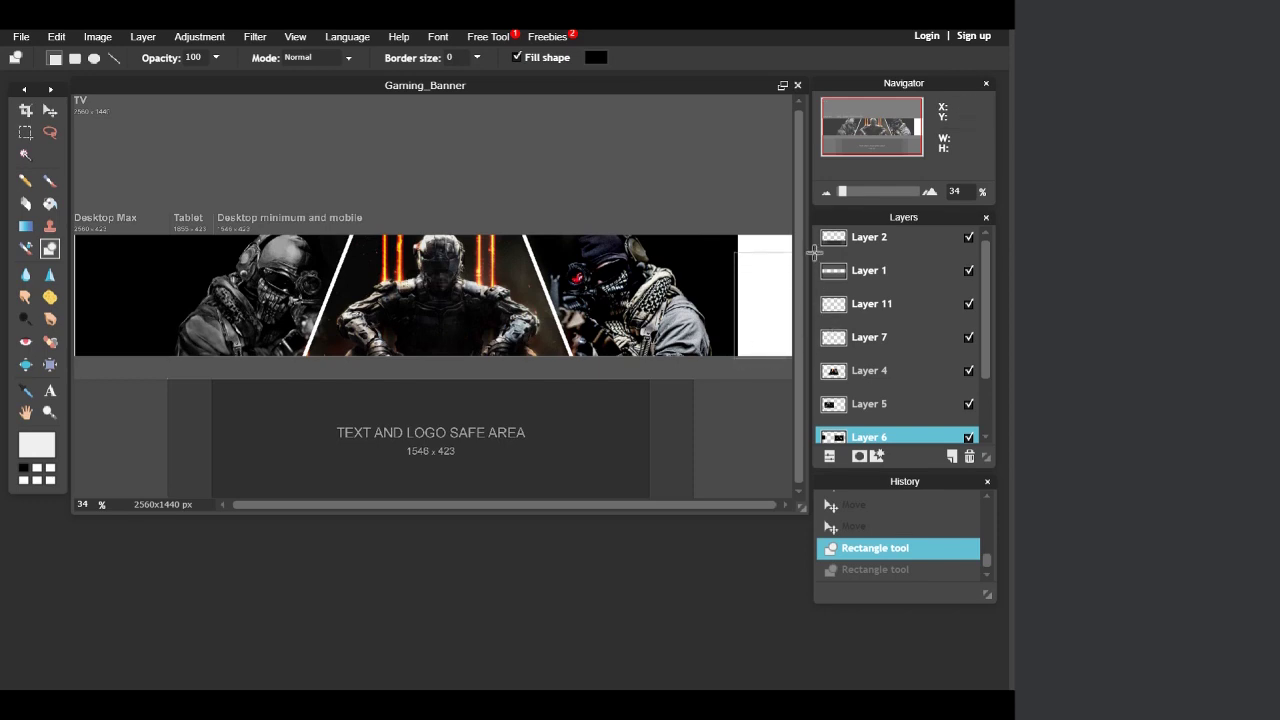
key(ctrl+y)
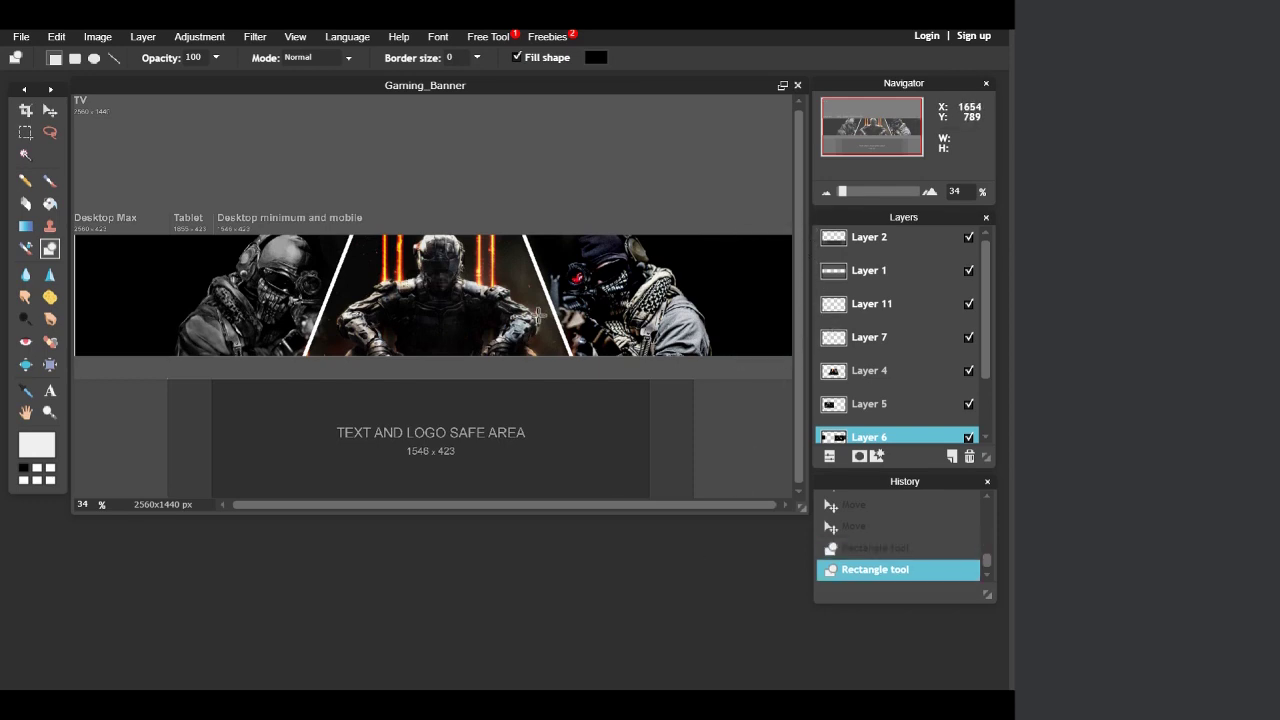
click(49, 111)
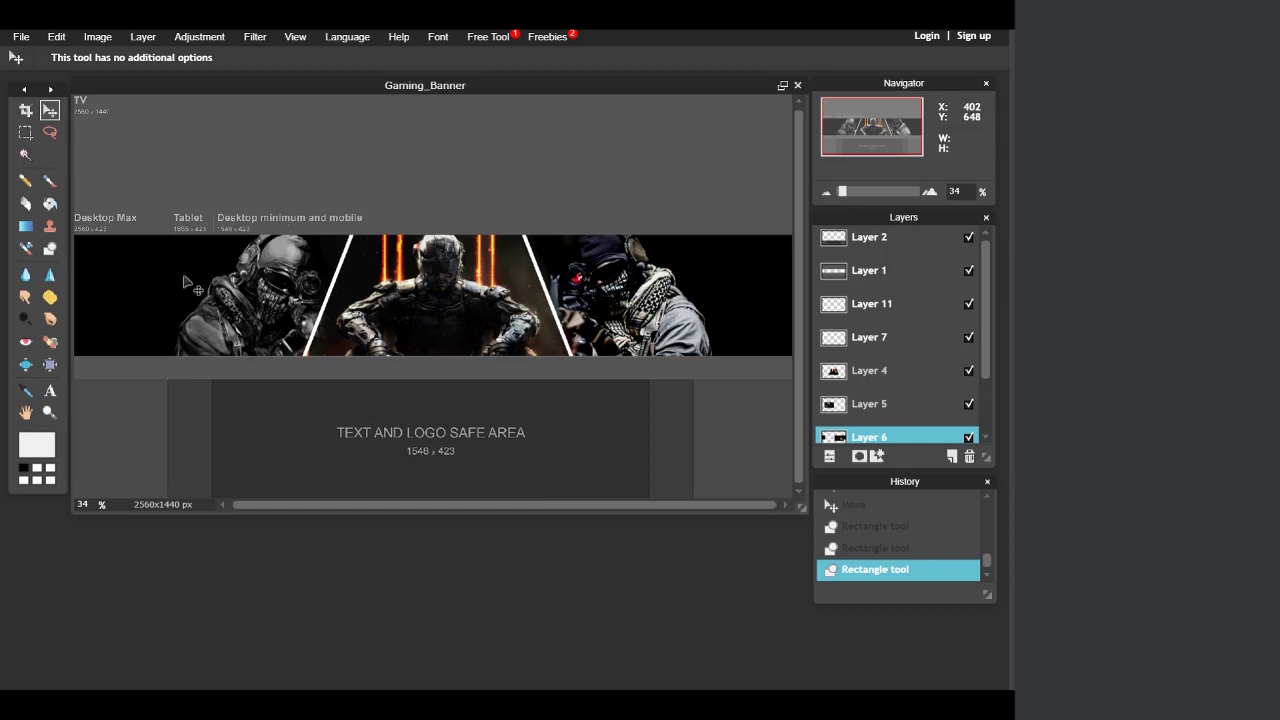
Add the text "DaBeast34" over the middle soldier in the DK Sensory Overload font at size 170.
key(t)
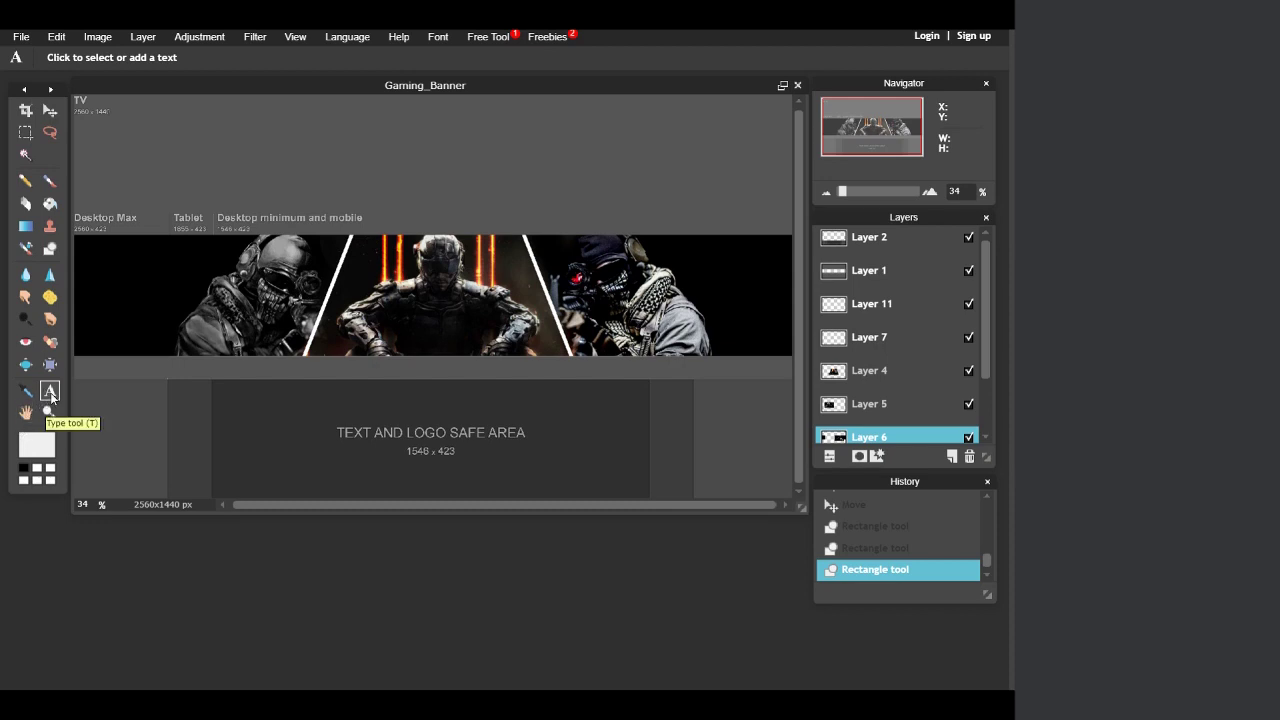
click(440, 288)
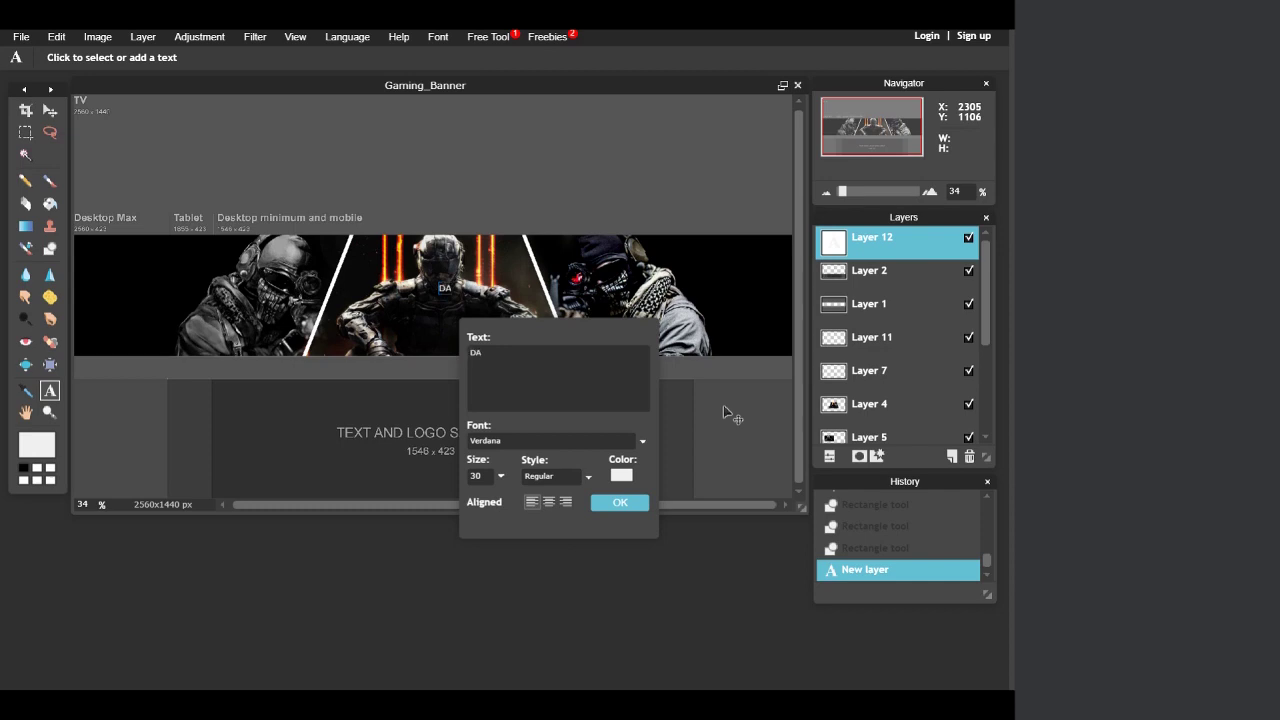
text(DaBeast34)
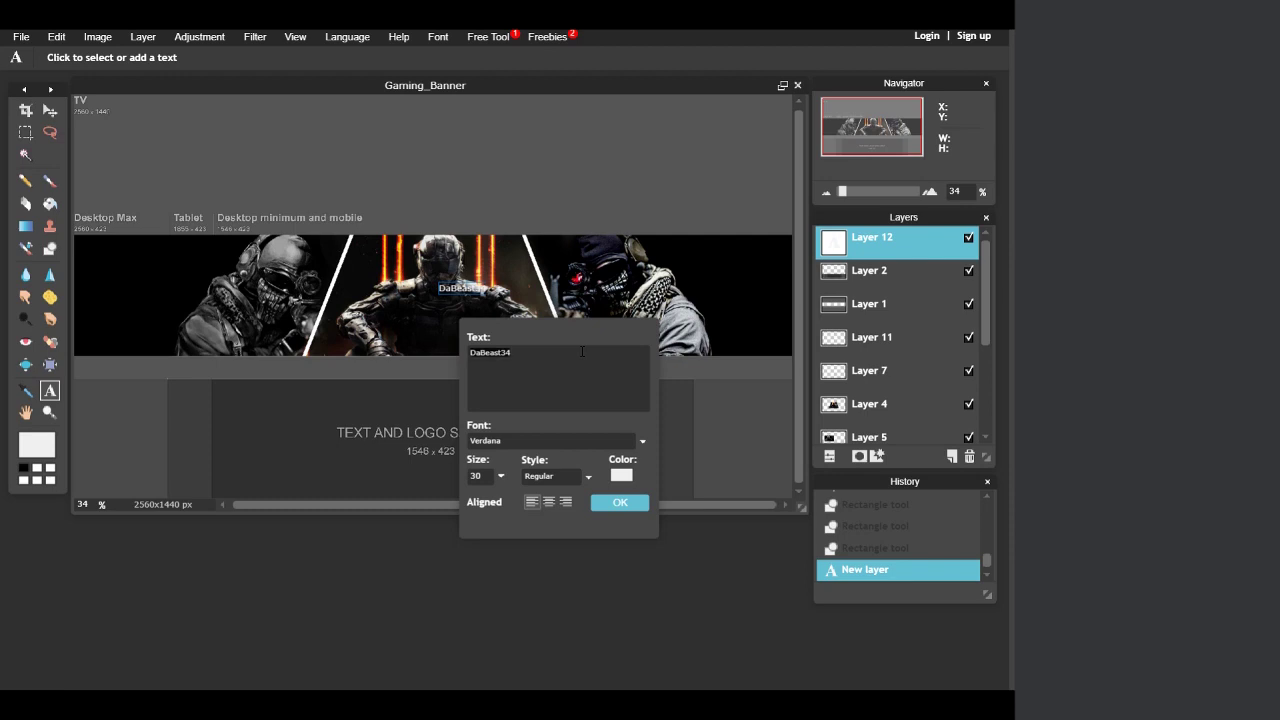
click(641, 442)
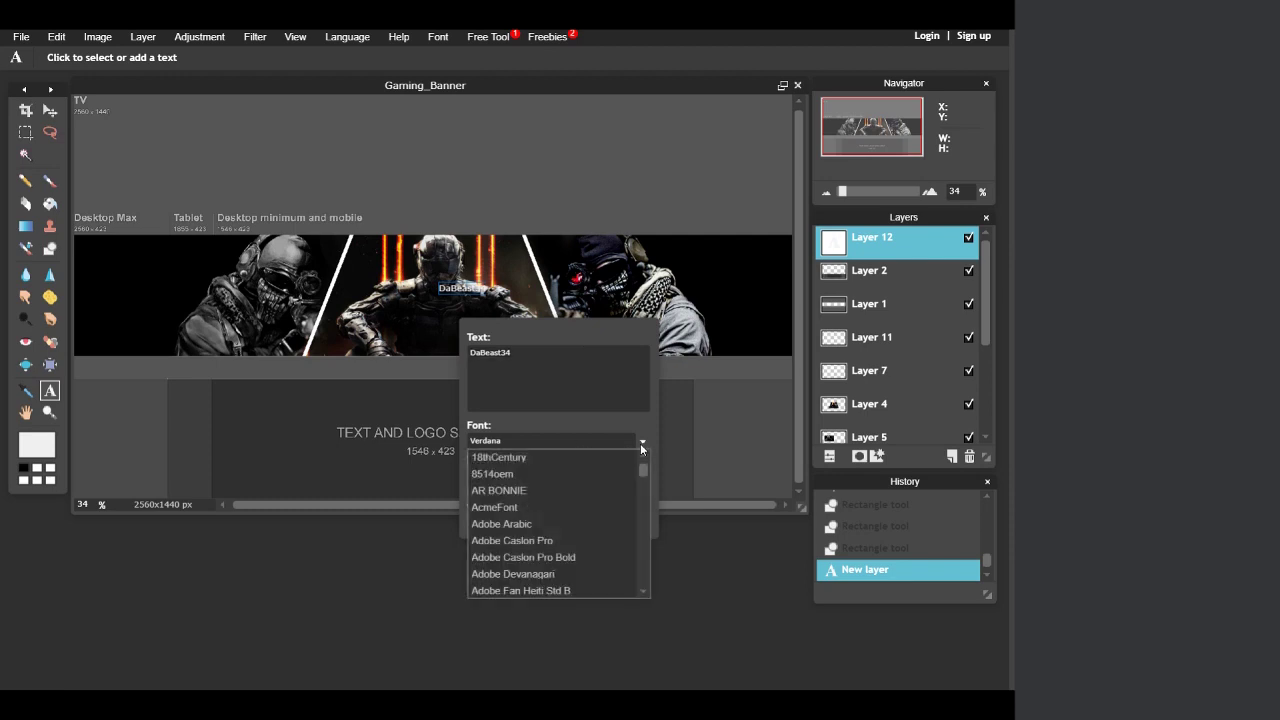
drag(644, 462, 641, 488)
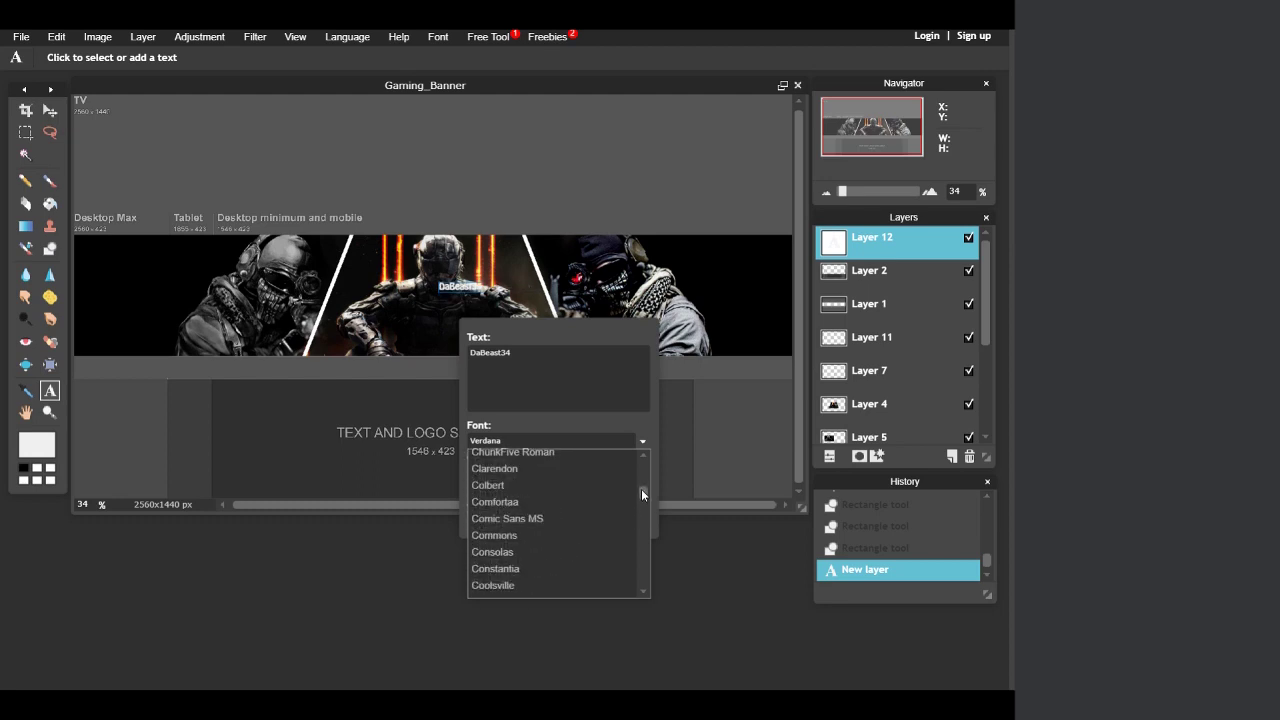
click(505, 585)
drag(431, 496, 436, 499)
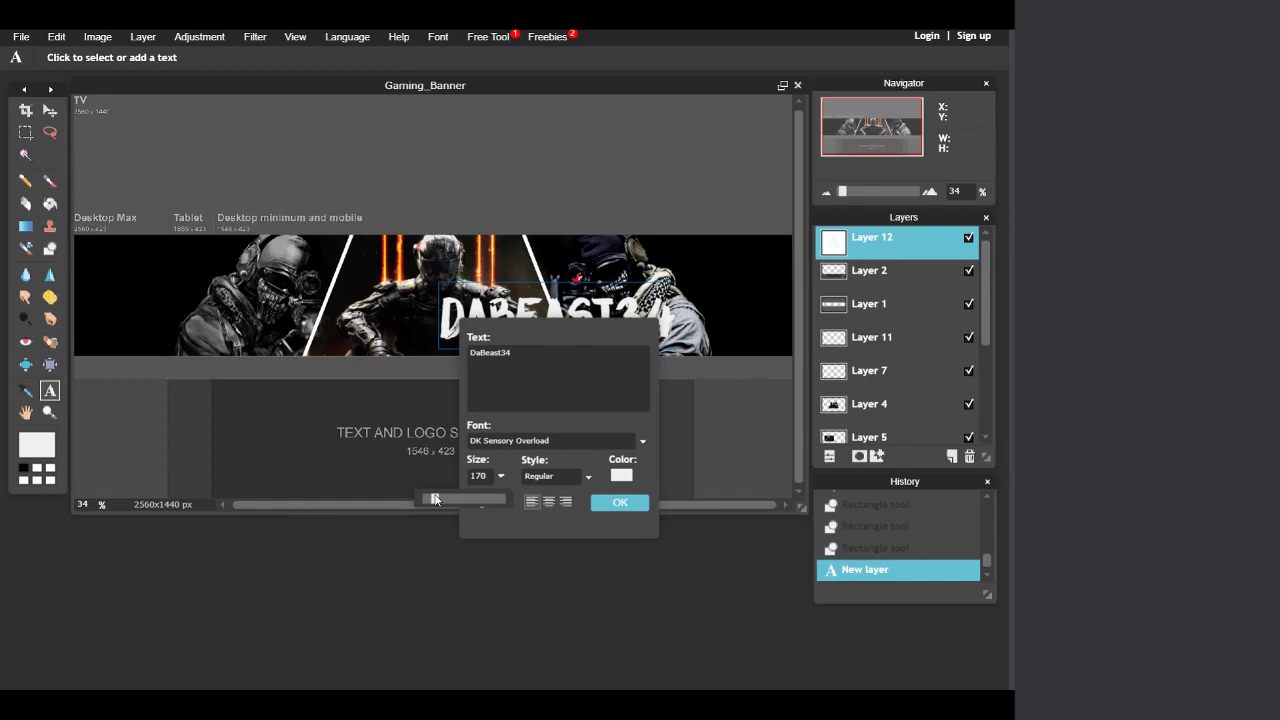
click(619, 502)
Move the DaBeast34 text to the center of the strip over the middle soldier and rasterize its layer.
click(50, 110)
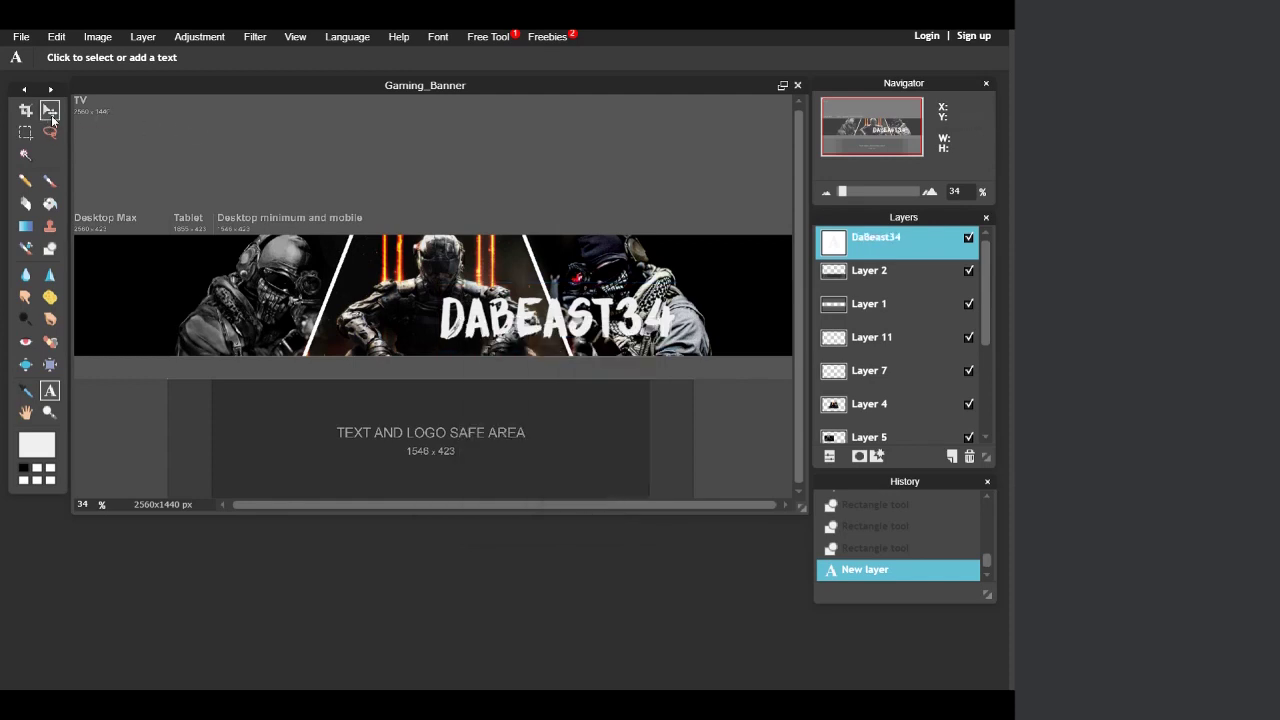
drag(598, 323, 480, 318)
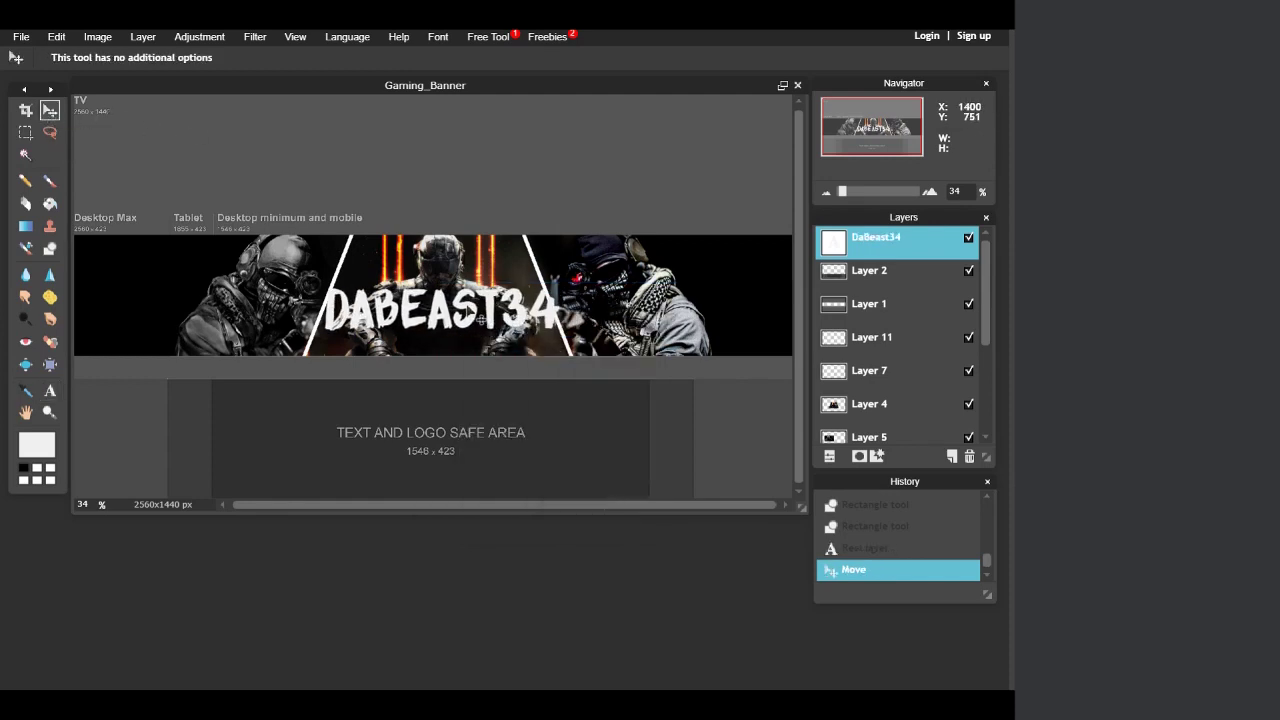
right_click(907, 259)
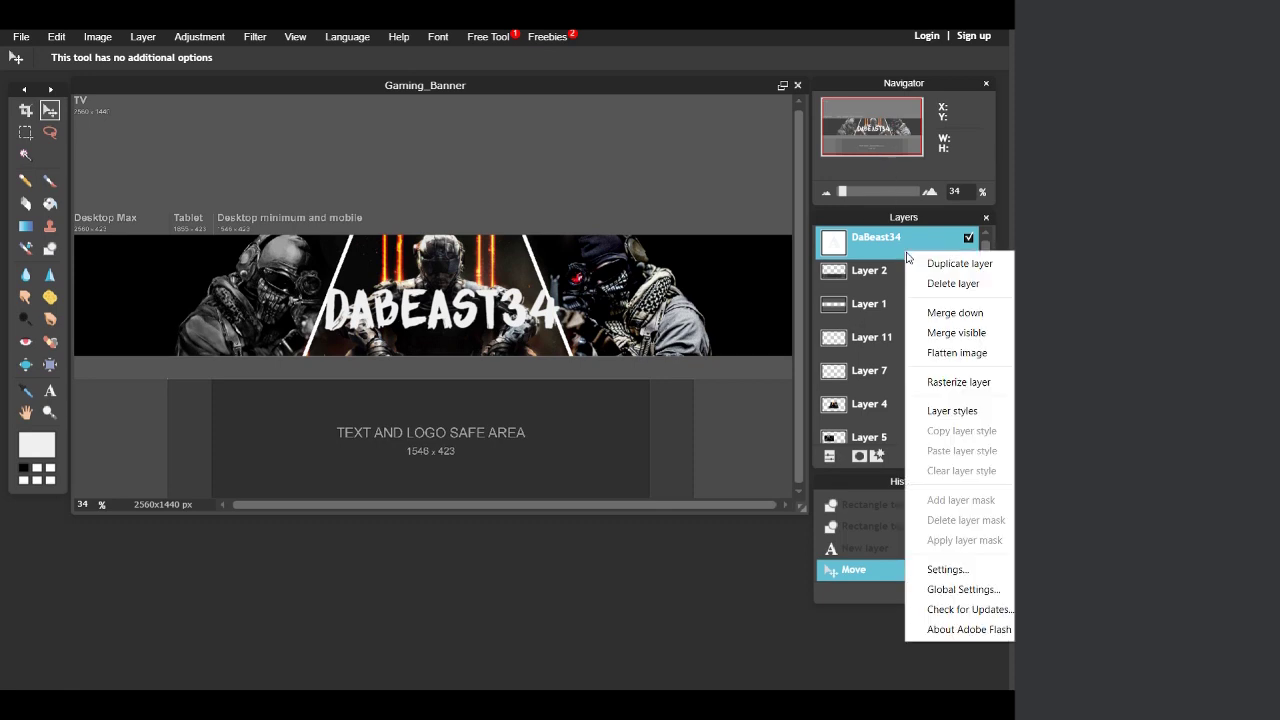
click(978, 386)
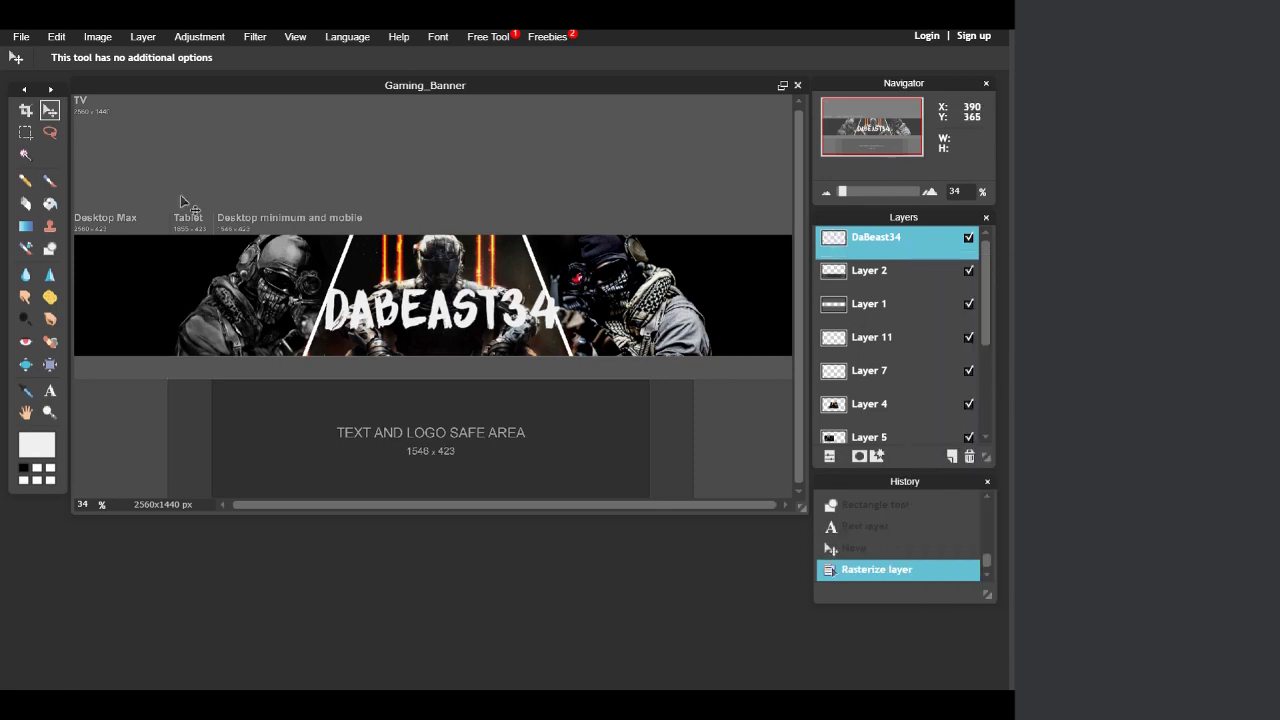
Shrink the DaBeast34 text with Free transform to fit between the slanted white bars, and apply the change.
click(57, 37)
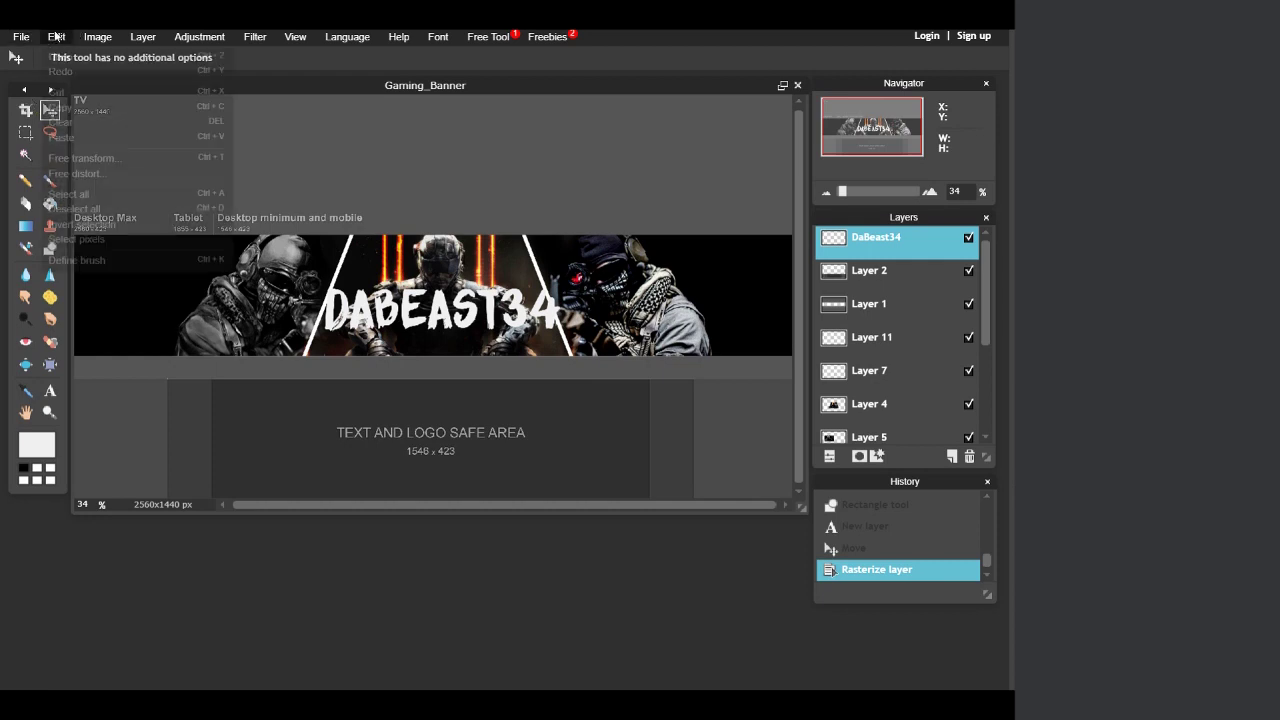
click(98, 157)
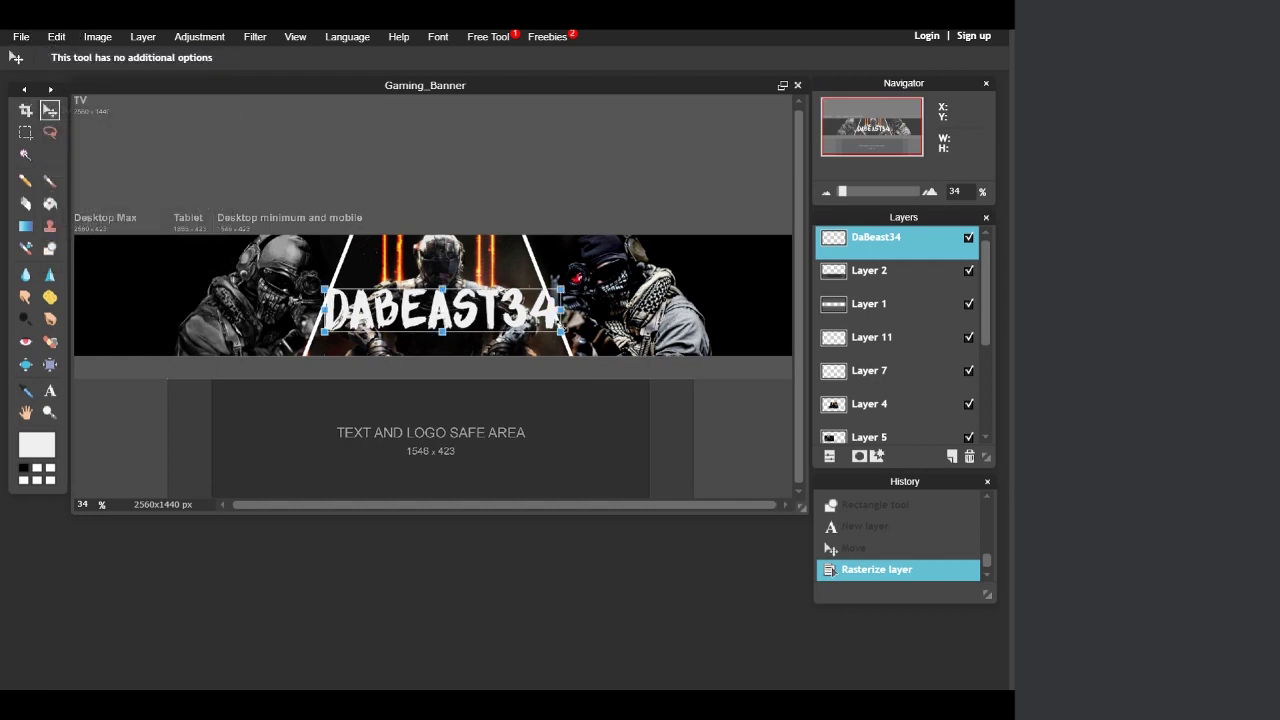
drag(562, 331, 550, 328)
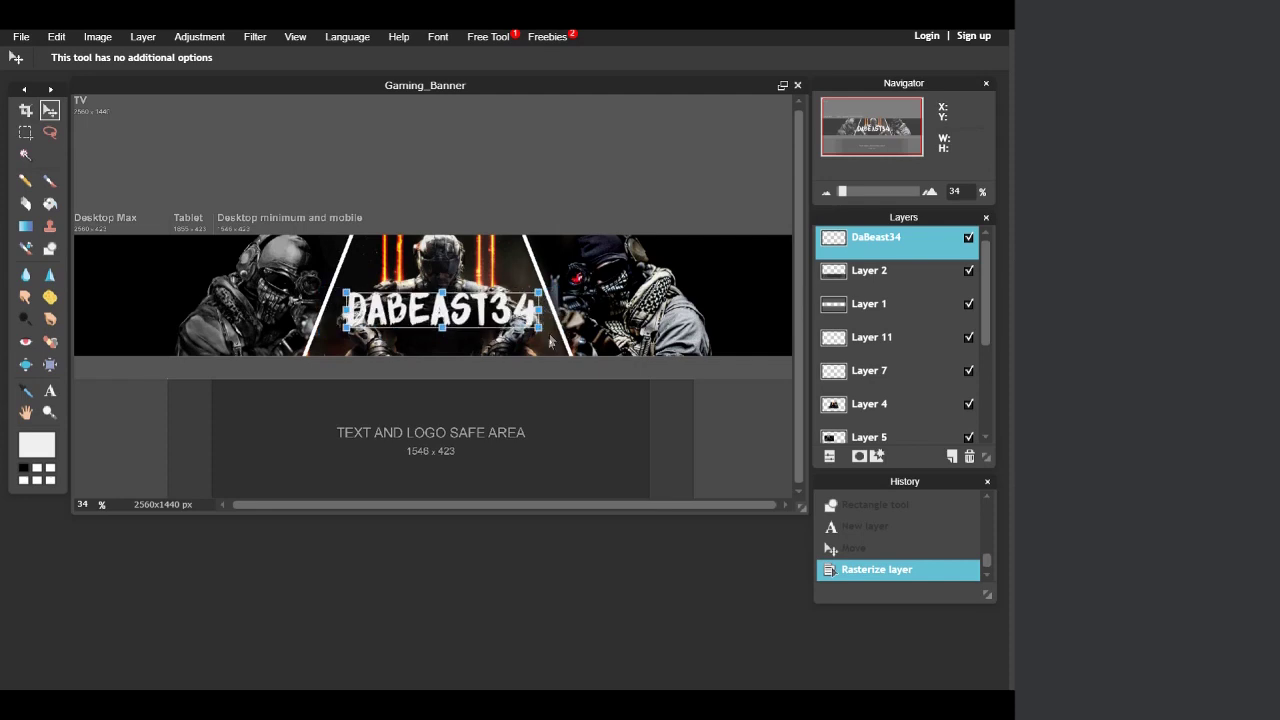
click(535, 368)
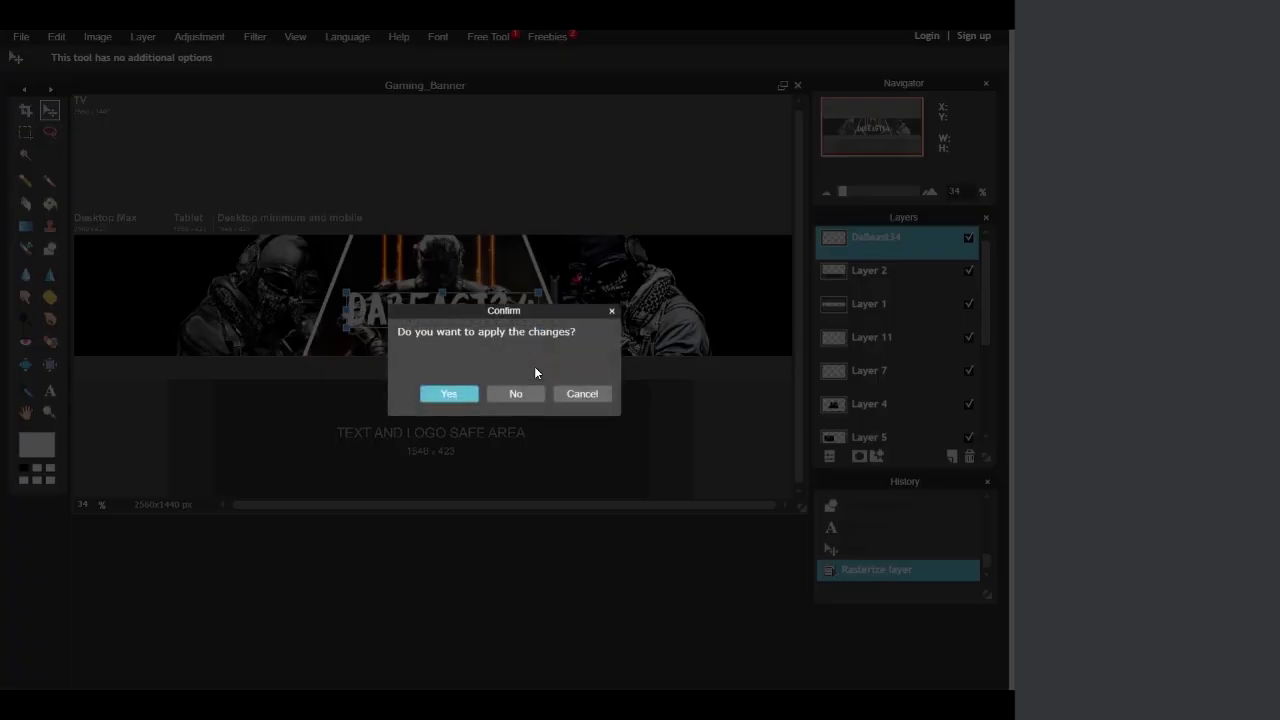
click(448, 393)
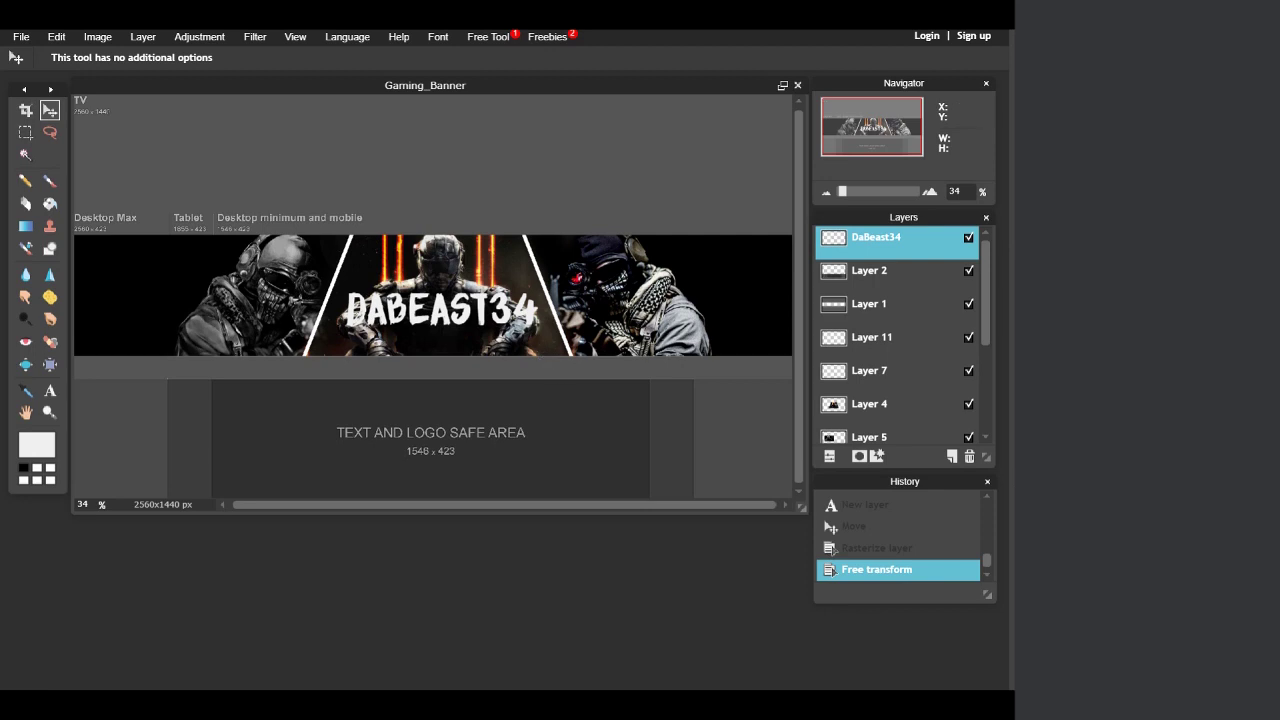
Add a second text reading "Official channel of" above DaBeast34 in the DK Sensory Overload font at size 87.
key(t)
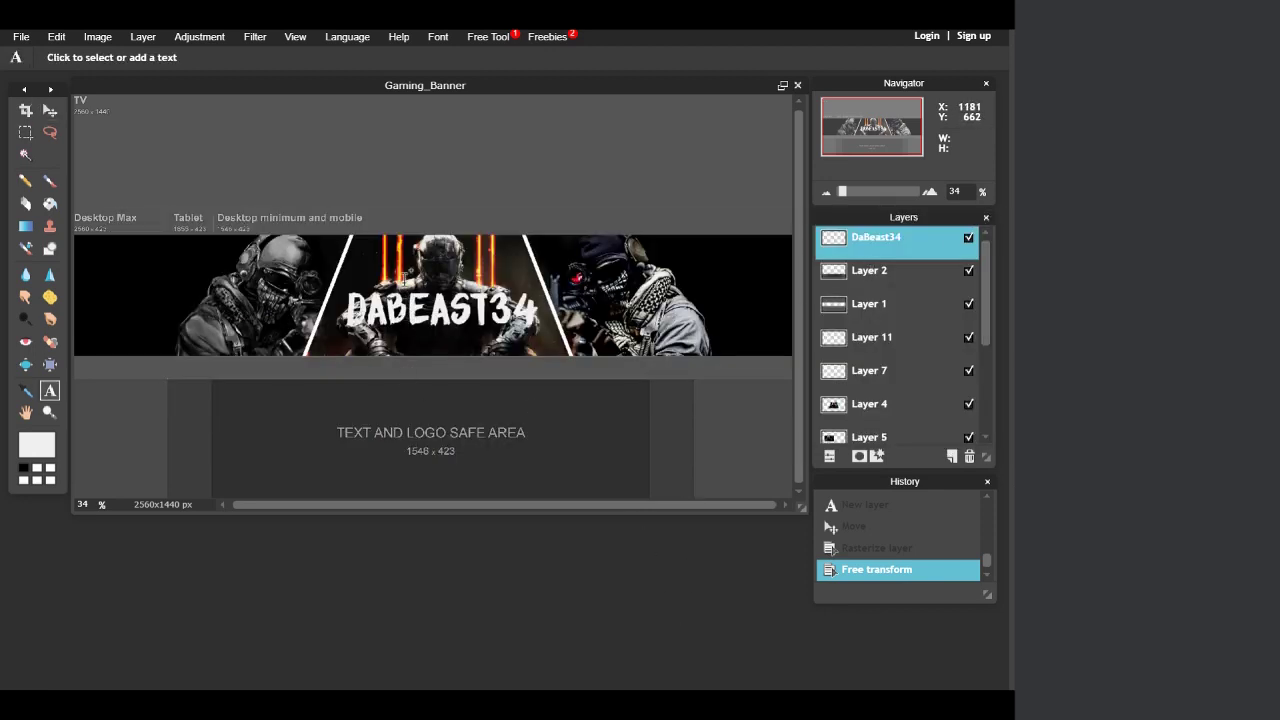
click(409, 290)
text(Offf)
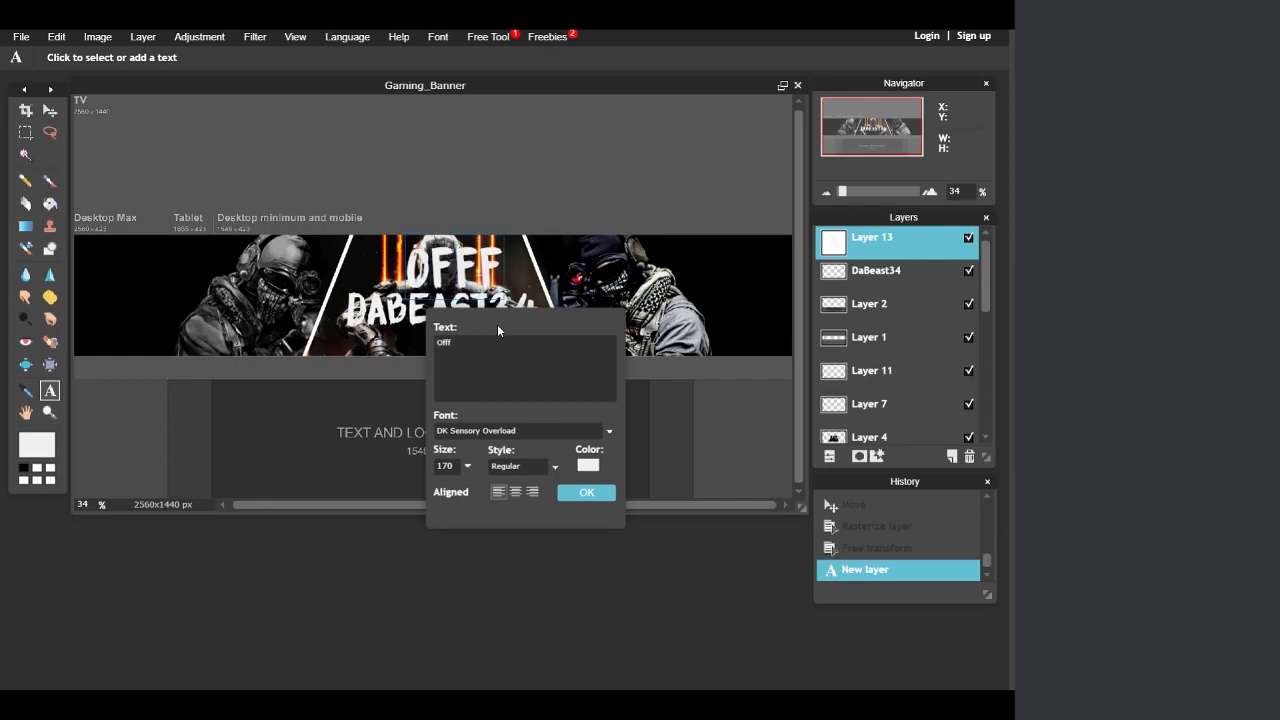
key(BackSpace)
text(icial chan)
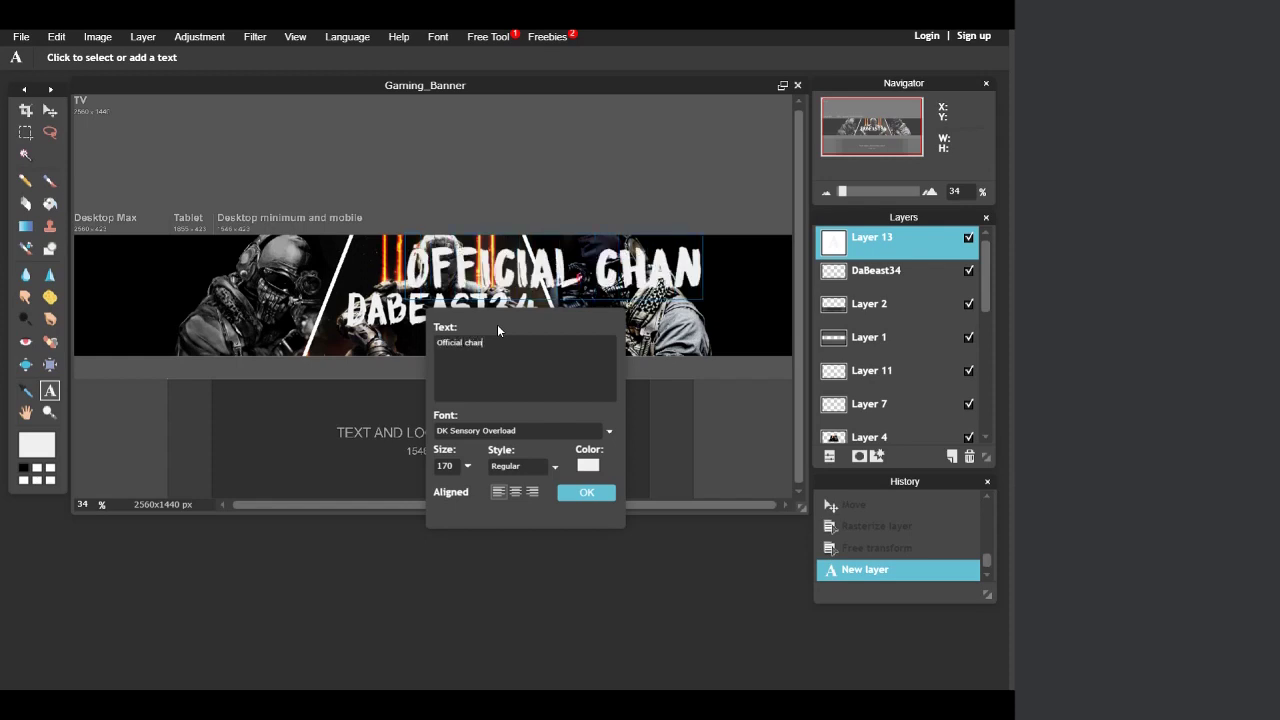
text(nel of)
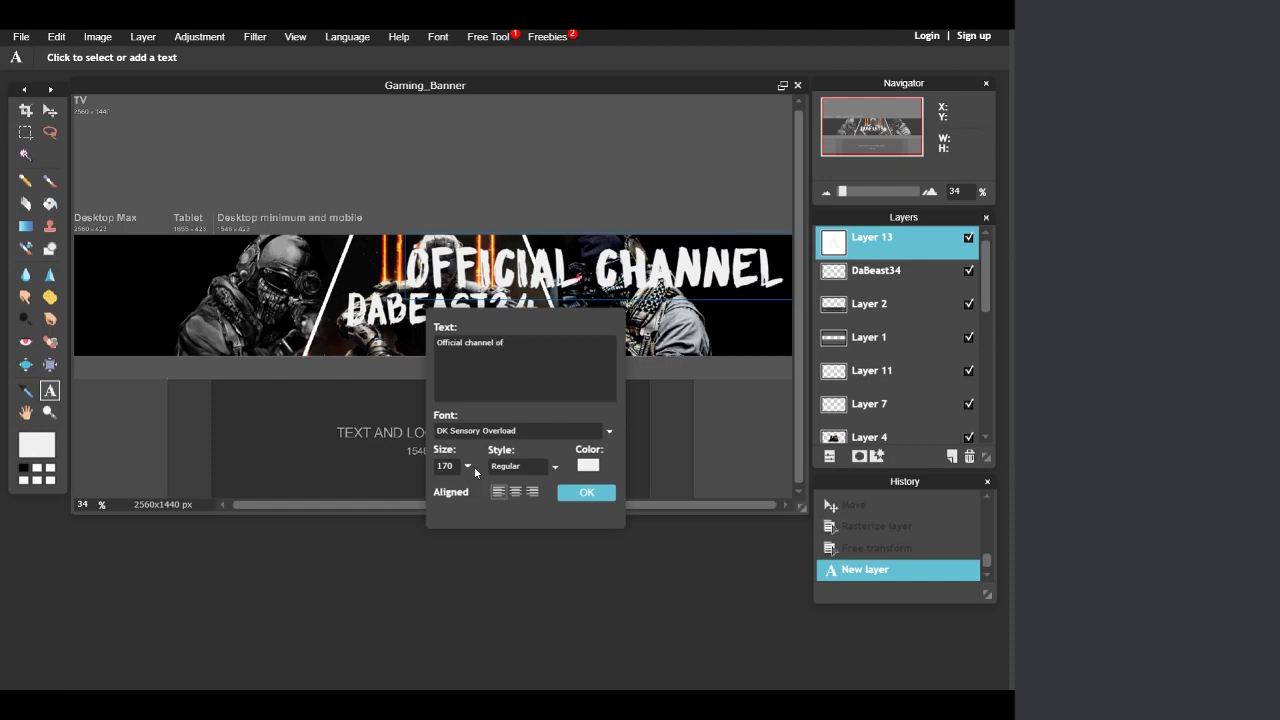
click(467, 466)
drag(434, 490, 395, 492)
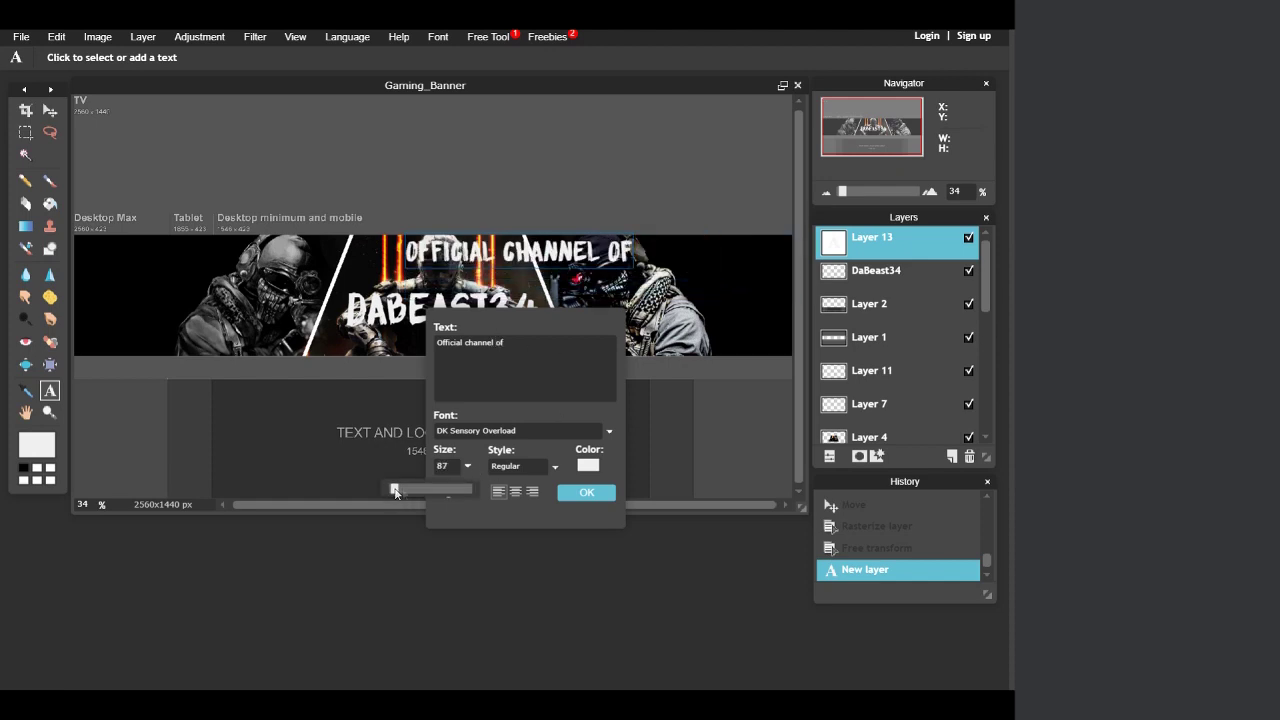
click(609, 493)
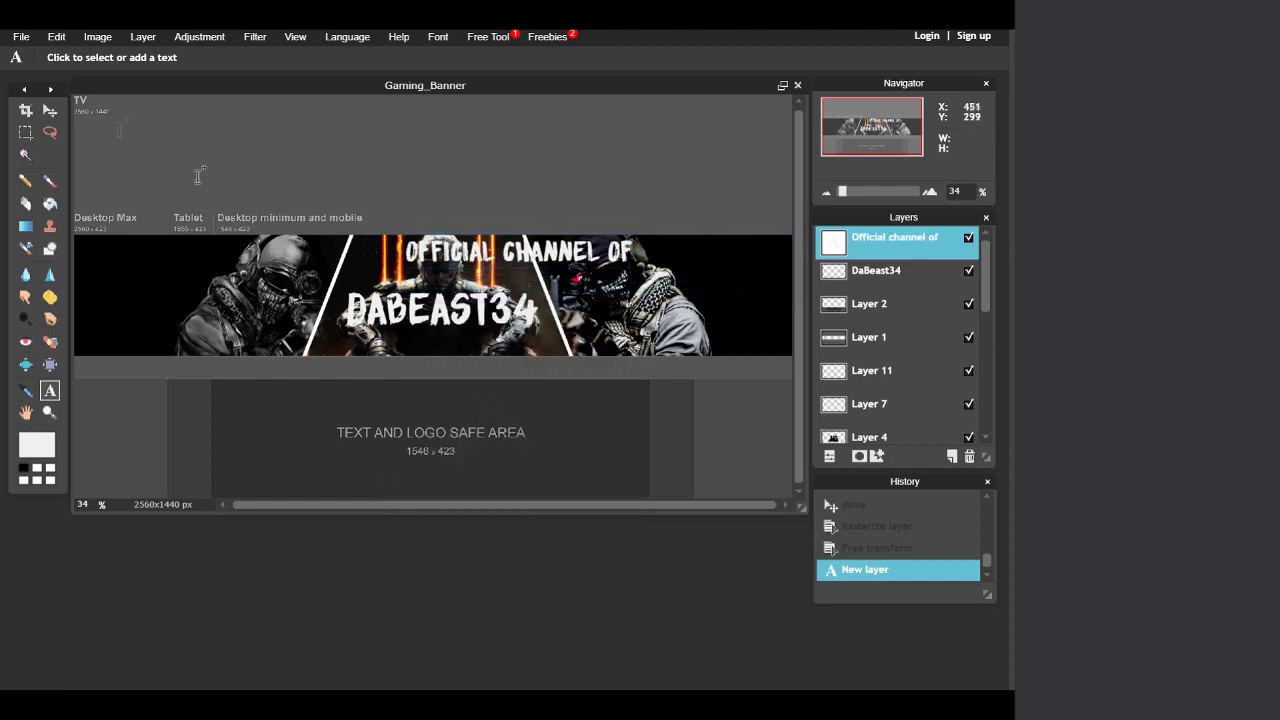
Center the "Official channel of" text directly above DaBeast34 and rasterize its layer.
click(50, 110)
drag(395, 218, 324, 244)
right_click(929, 249)
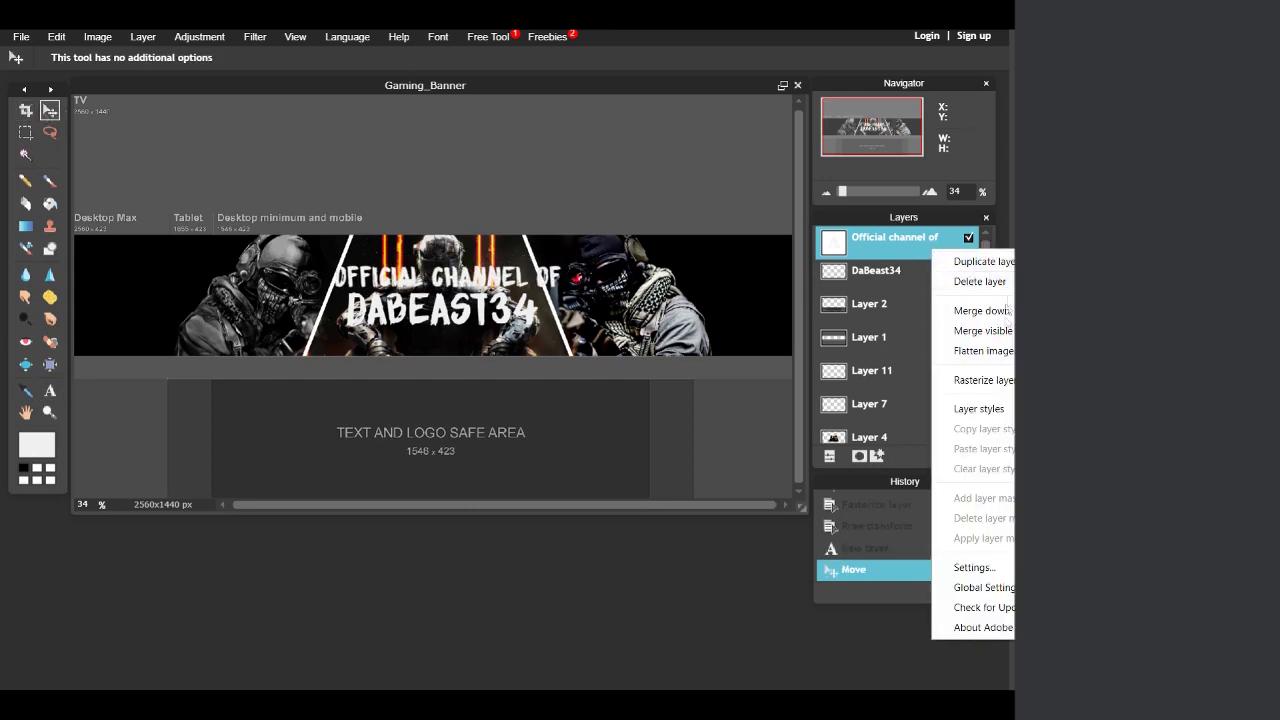
click(990, 381)
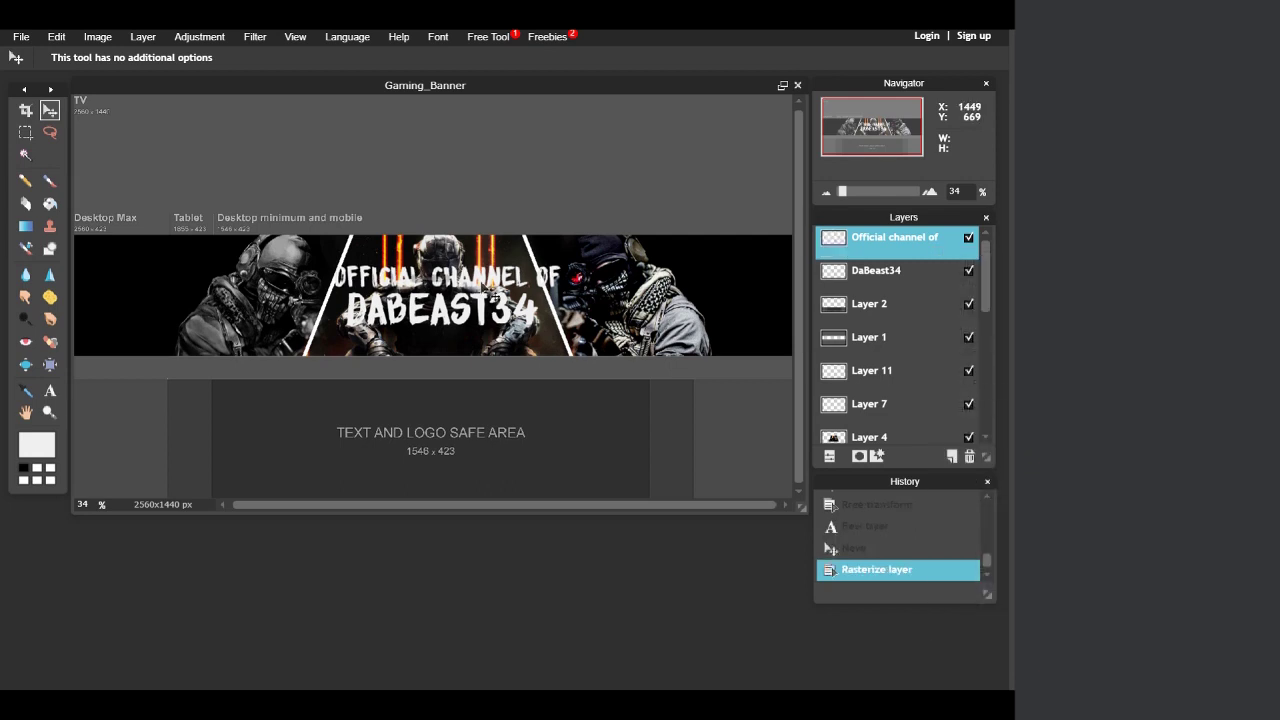
Shrink the "Official channel of" text with Free transform so it is narrower than DaBeast34, and apply the change.
click(56, 36)
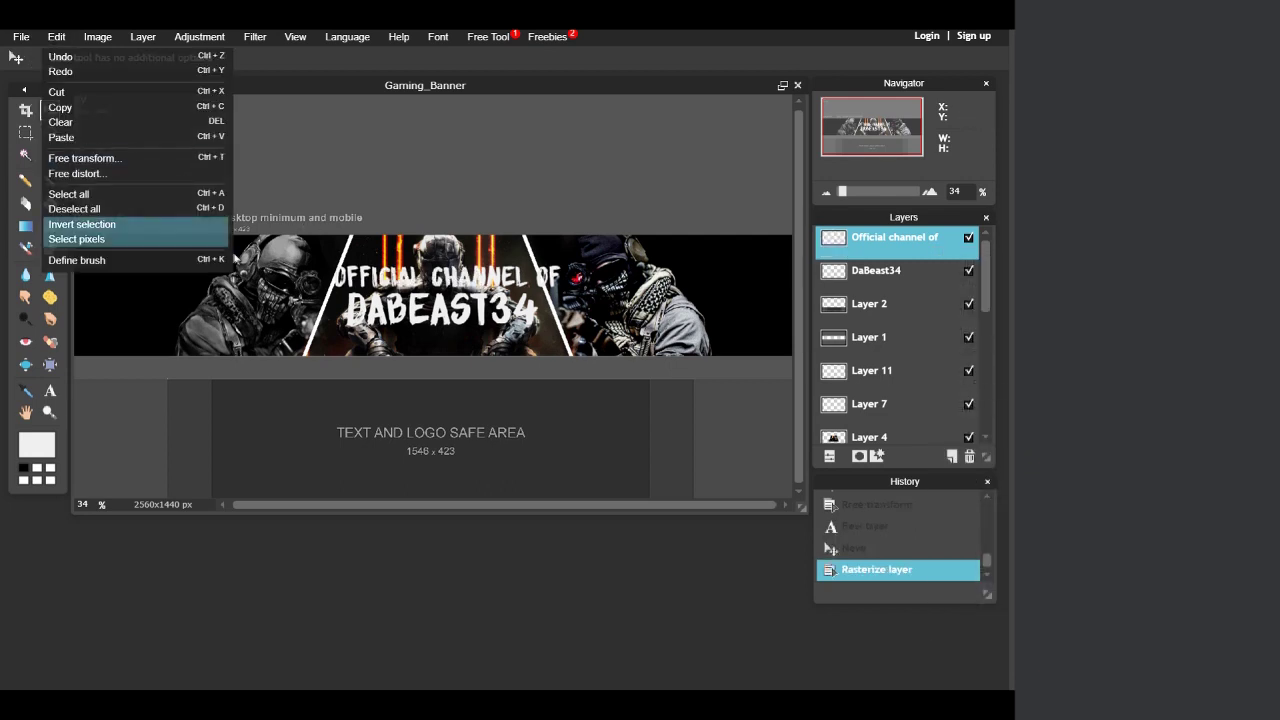
click(144, 177)
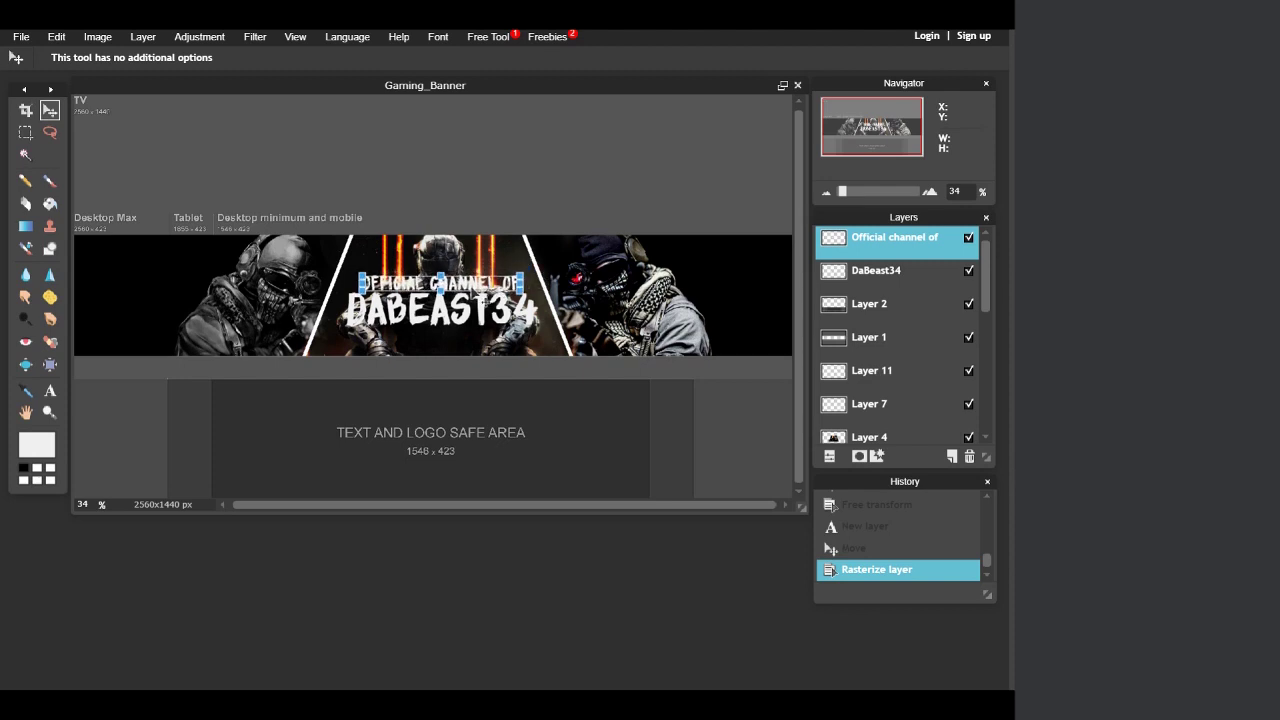
click(576, 345)
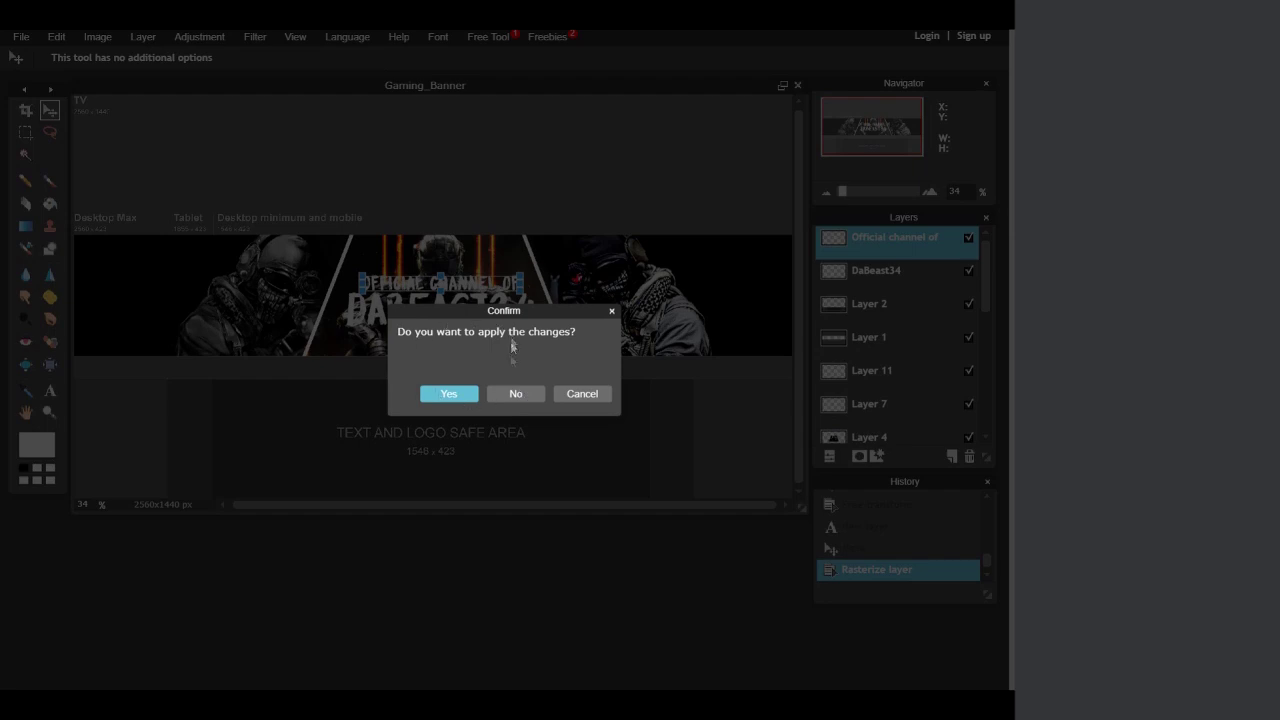
click(430, 394)
click(900, 279)
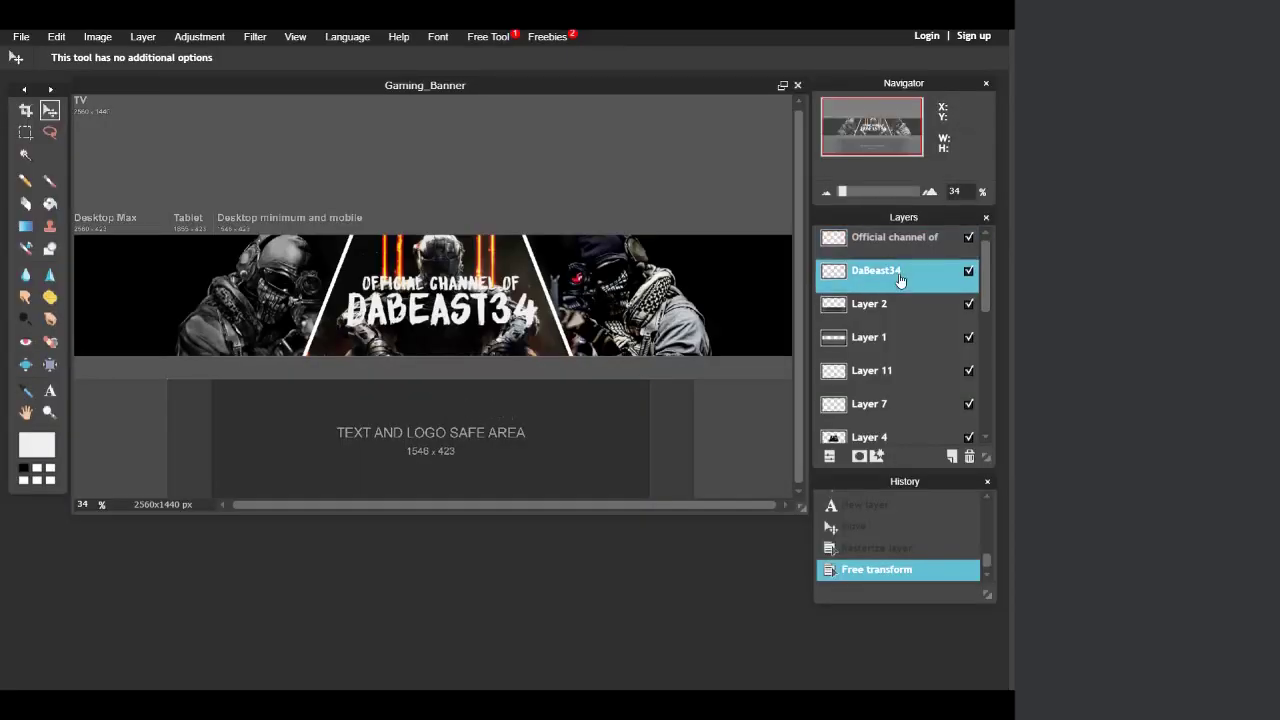
click(878, 458)
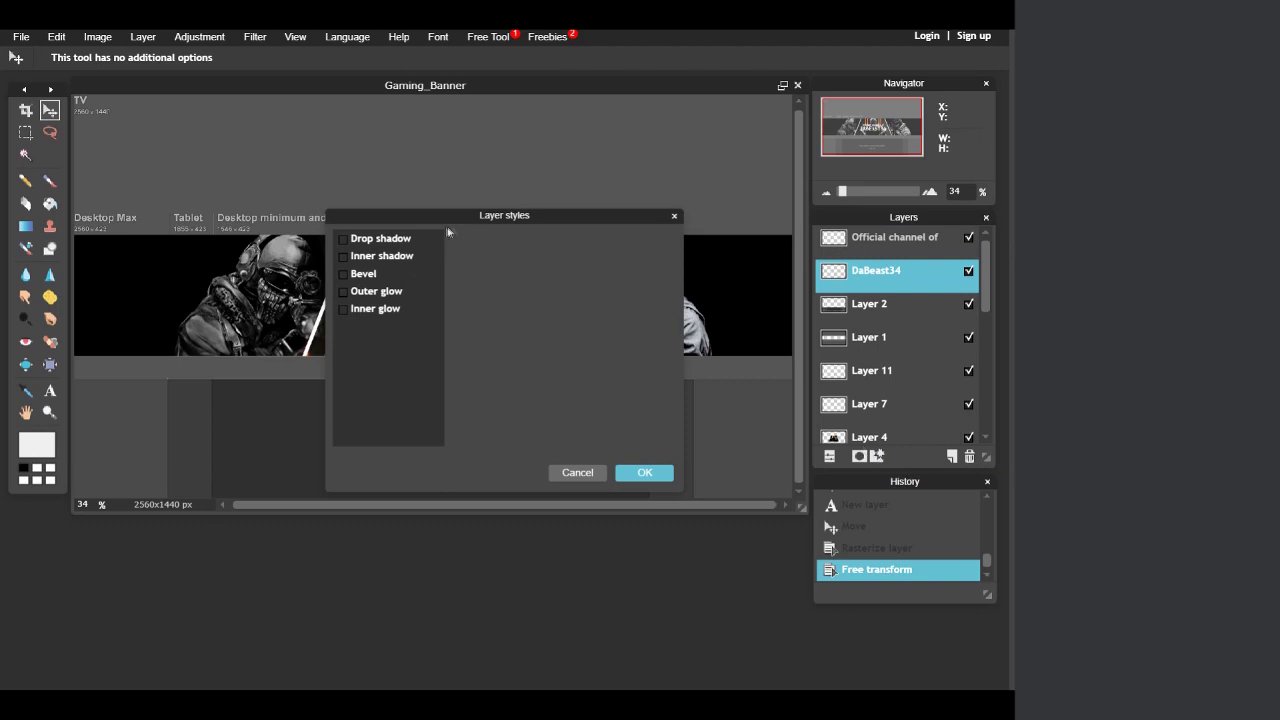
click(354, 240)
drag(455, 218, 715, 378)
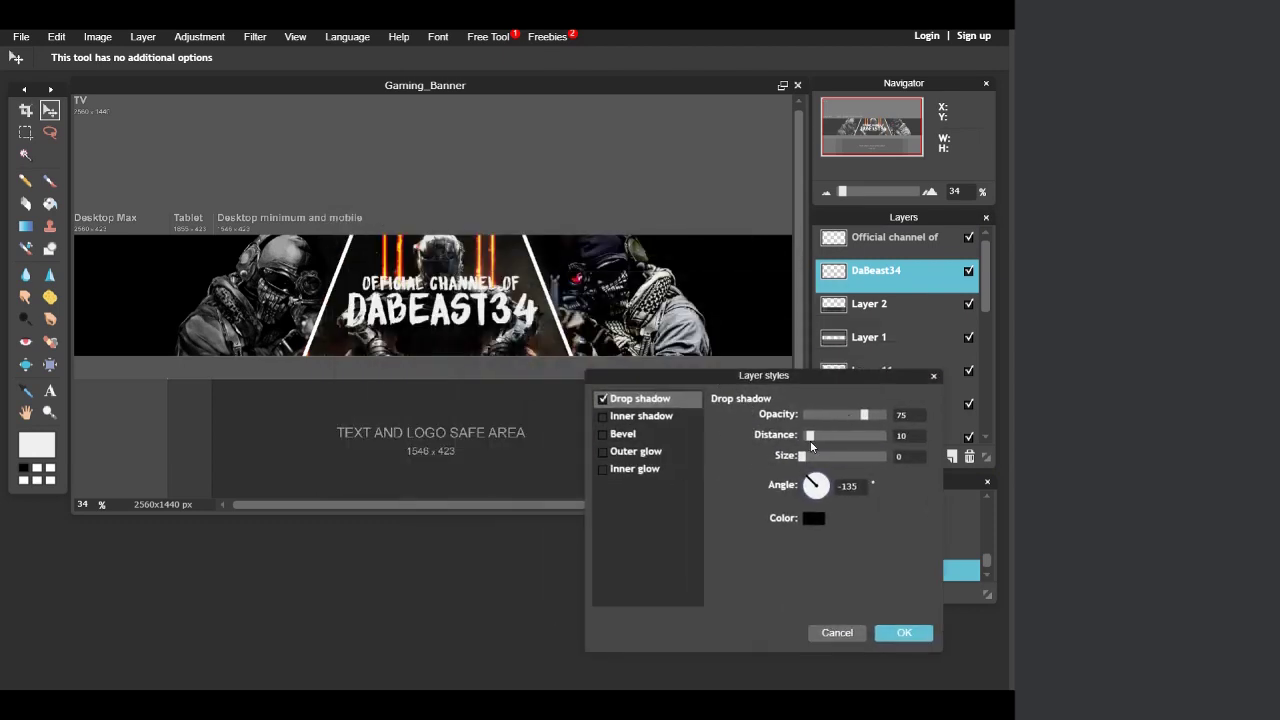
drag(812, 436, 859, 415)
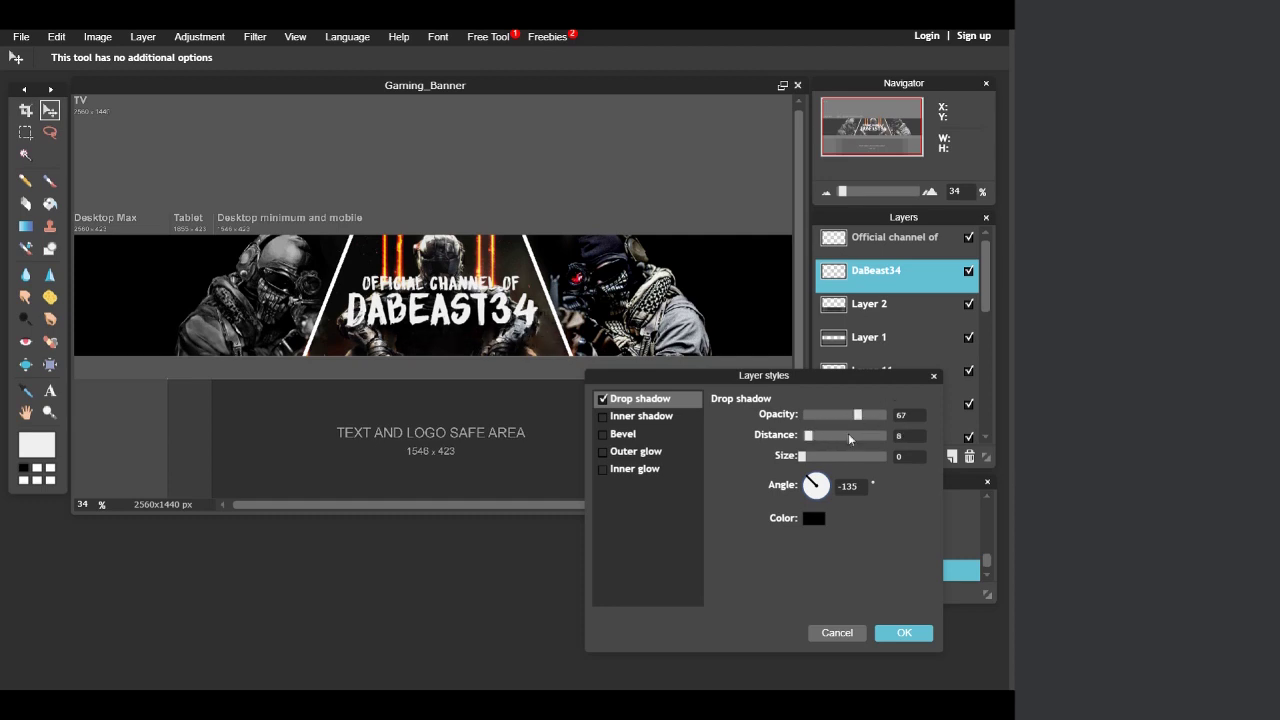
click(602, 398)
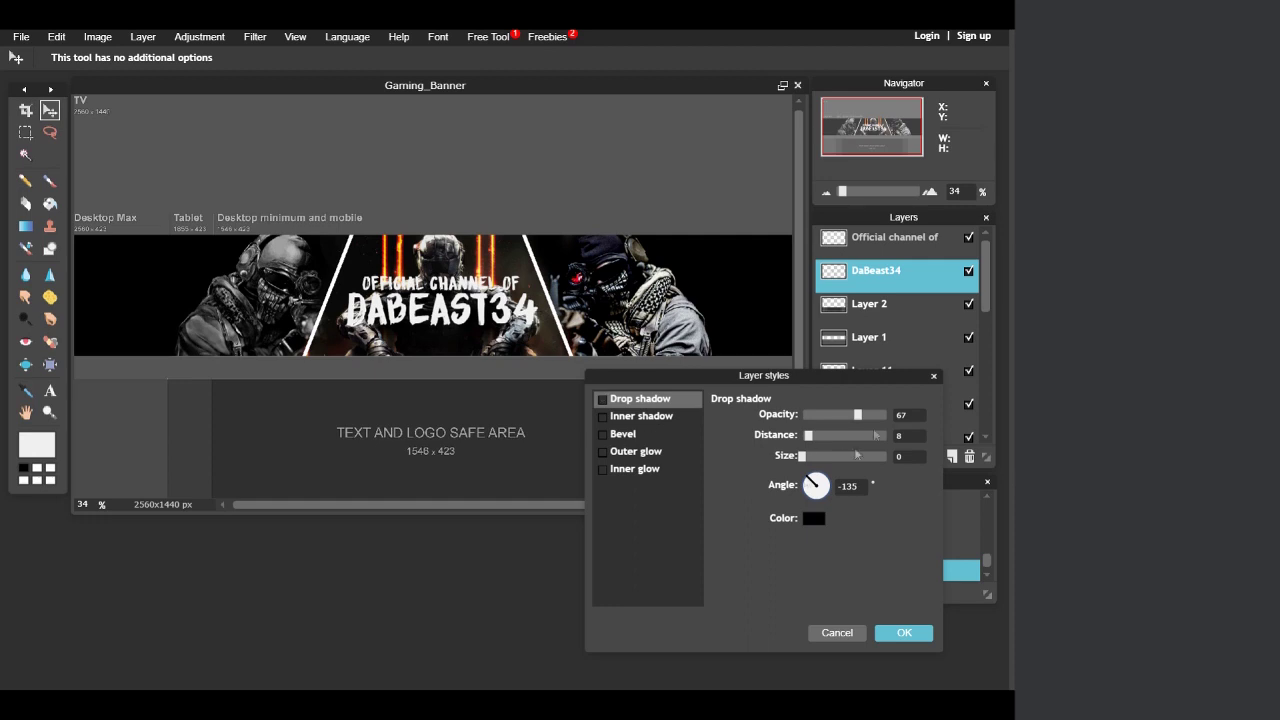
click(933, 376)
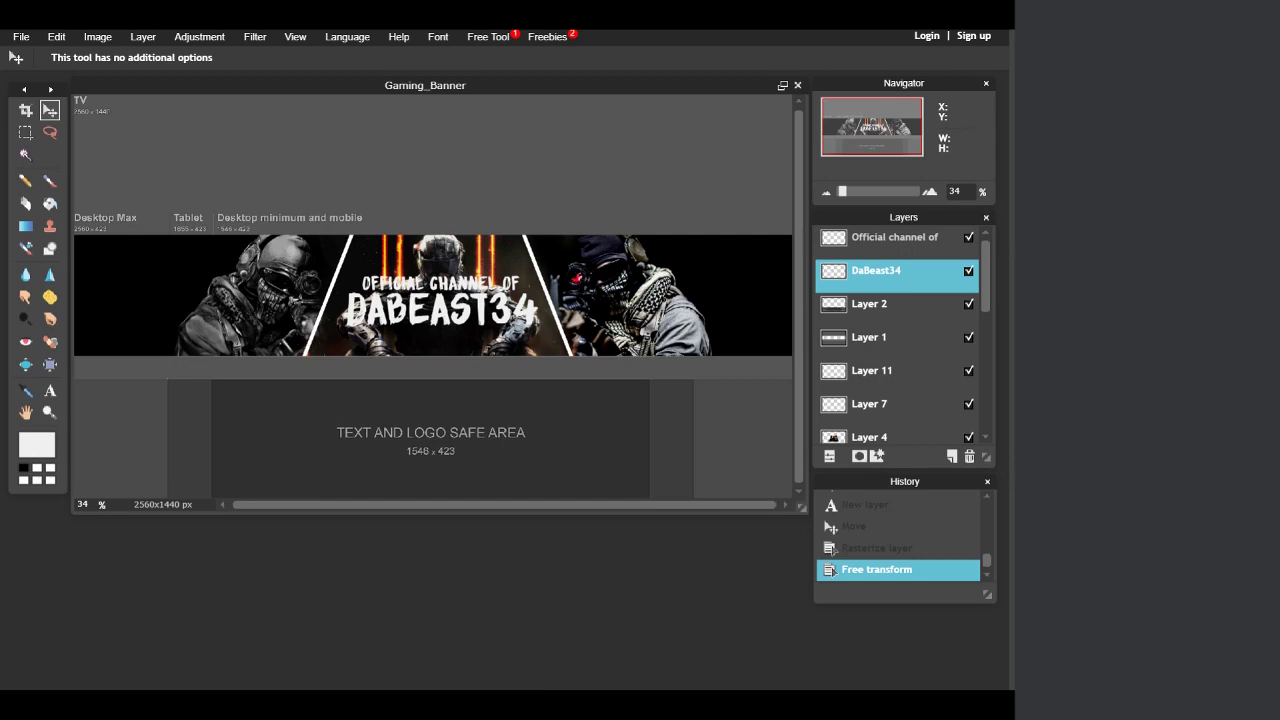
Copy the whole TwitchLogoPNG image into the banner, close the logo file without saving, and place the logo over the lower part of DaBeast34.
key(ctrl+a)
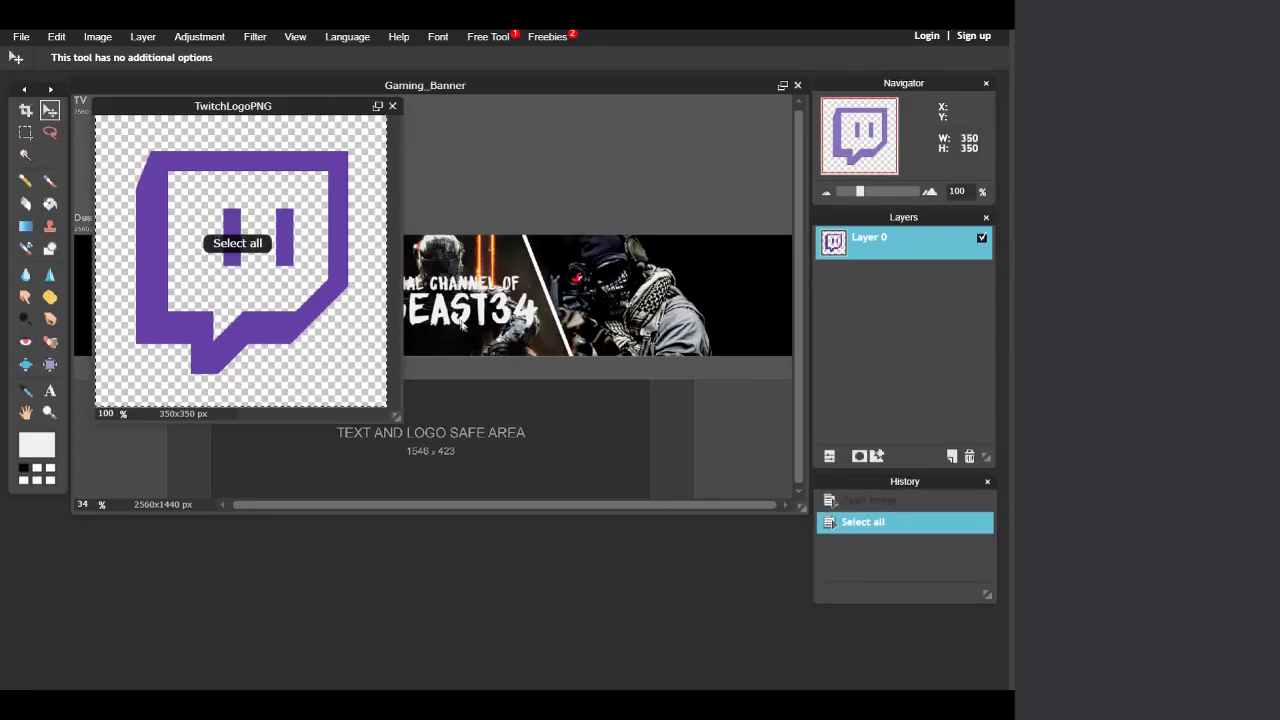
key(ctrl+c)
click(392, 106)
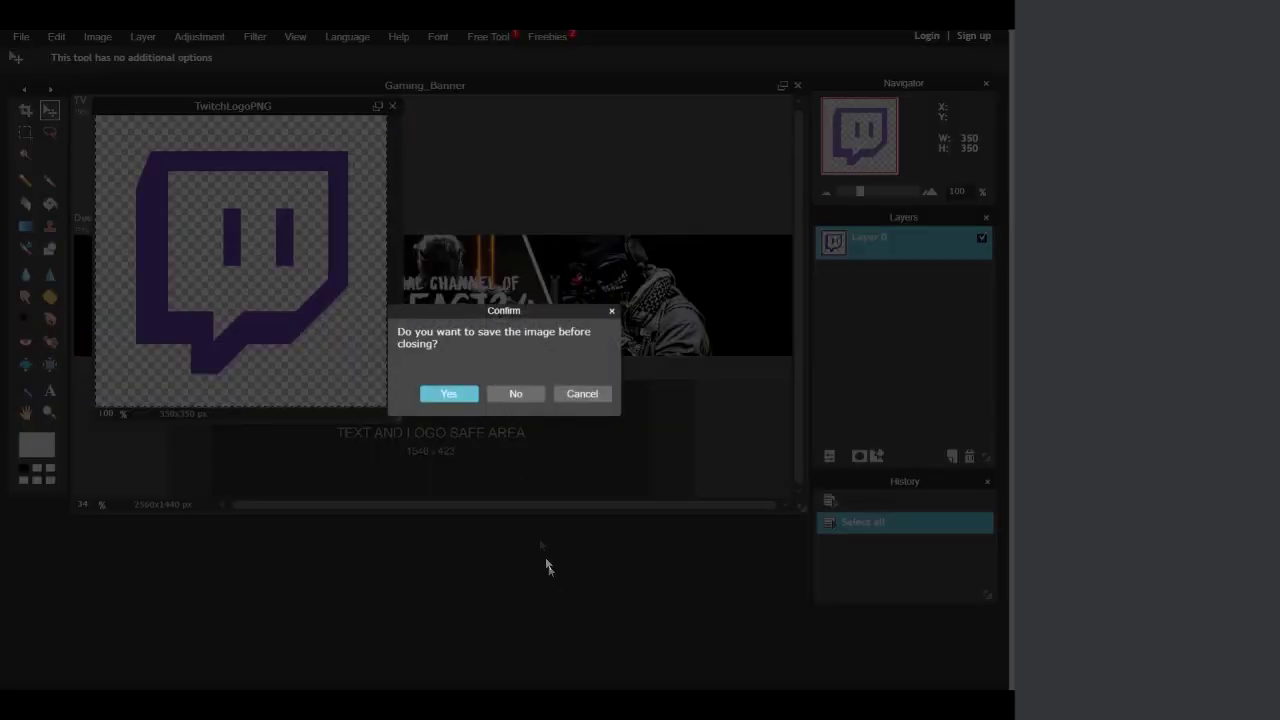
click(516, 394)
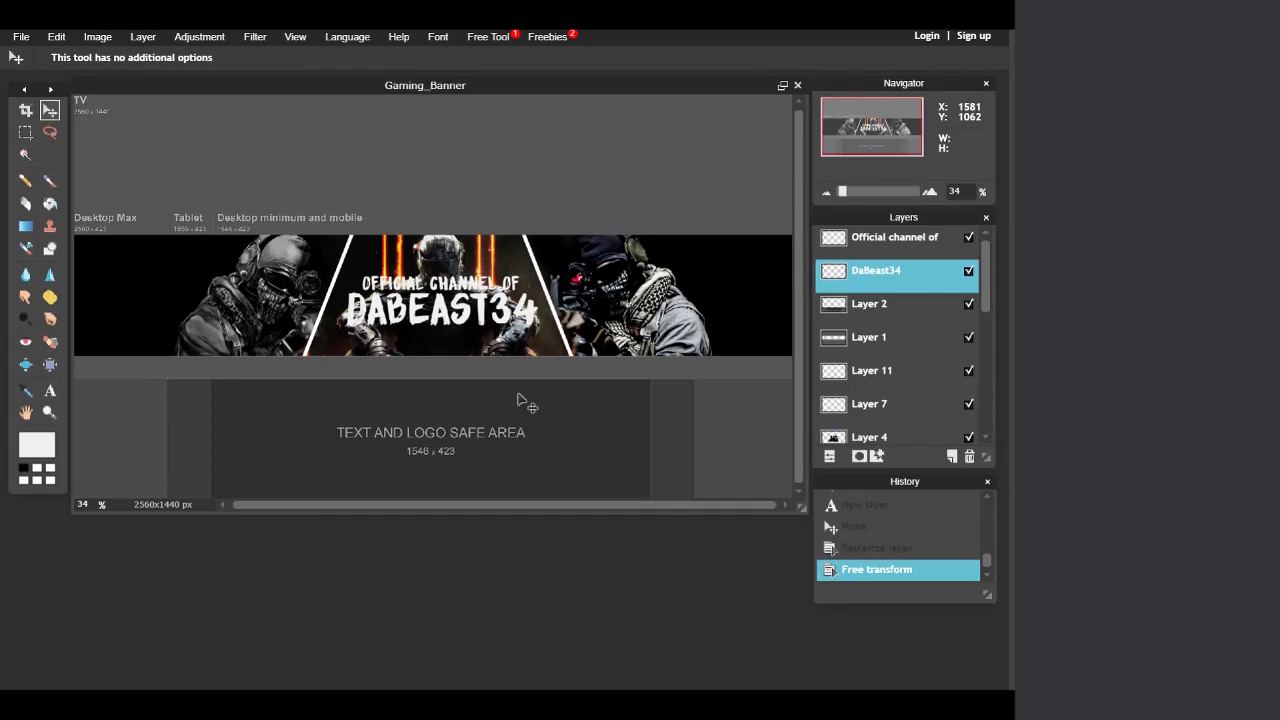
key(ctrl+v)
drag(455, 298, 436, 338)
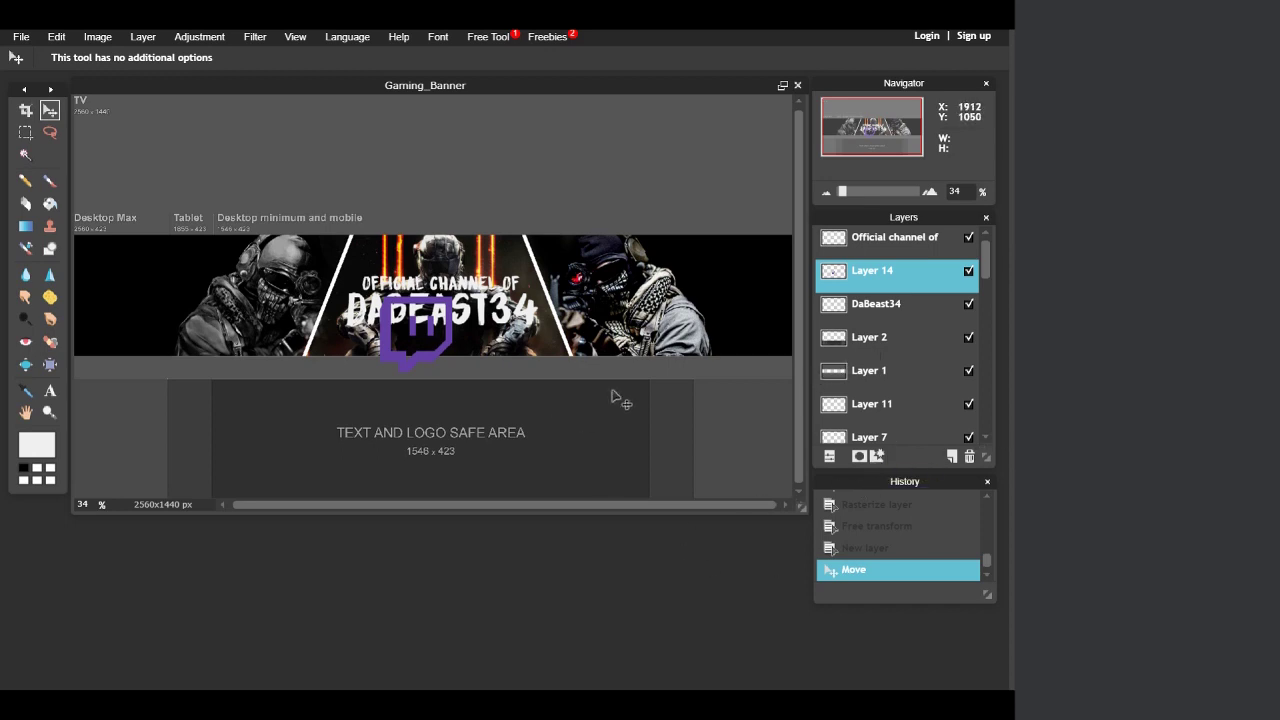
Add an inner shadow to the Twitch logo layer with opacity, distance and size all at 100.
click(879, 456)
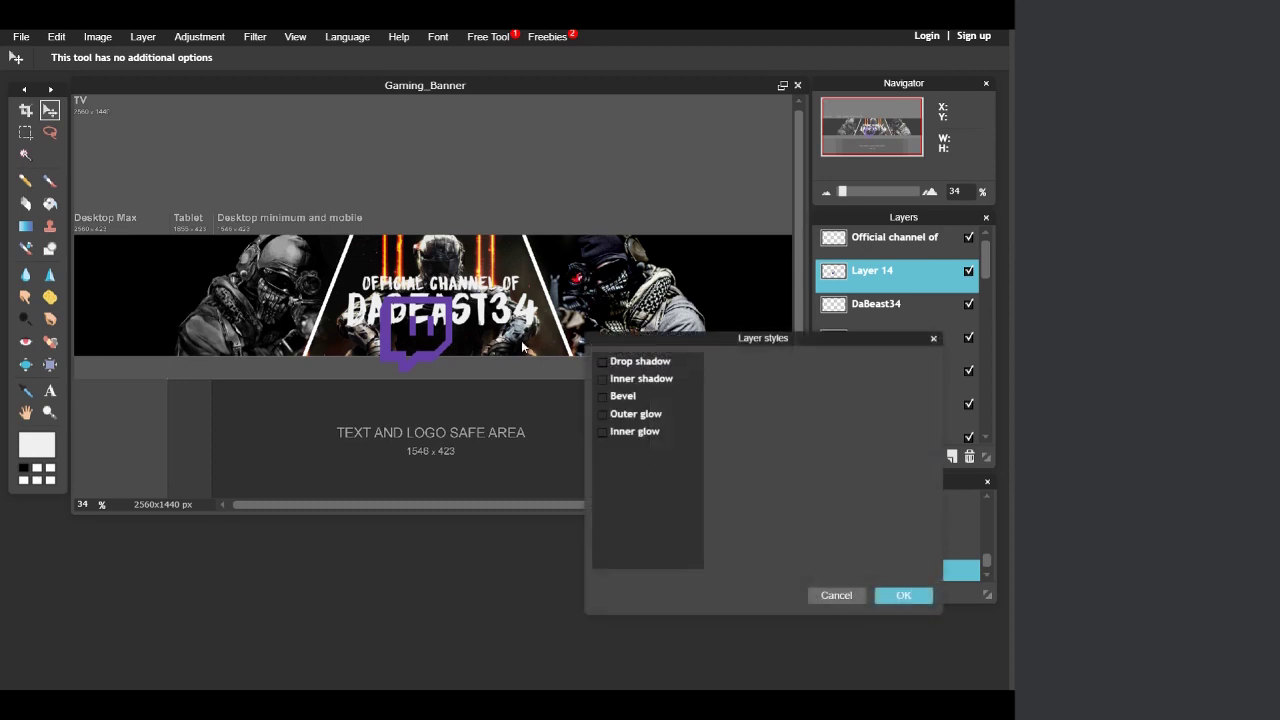
click(635, 388)
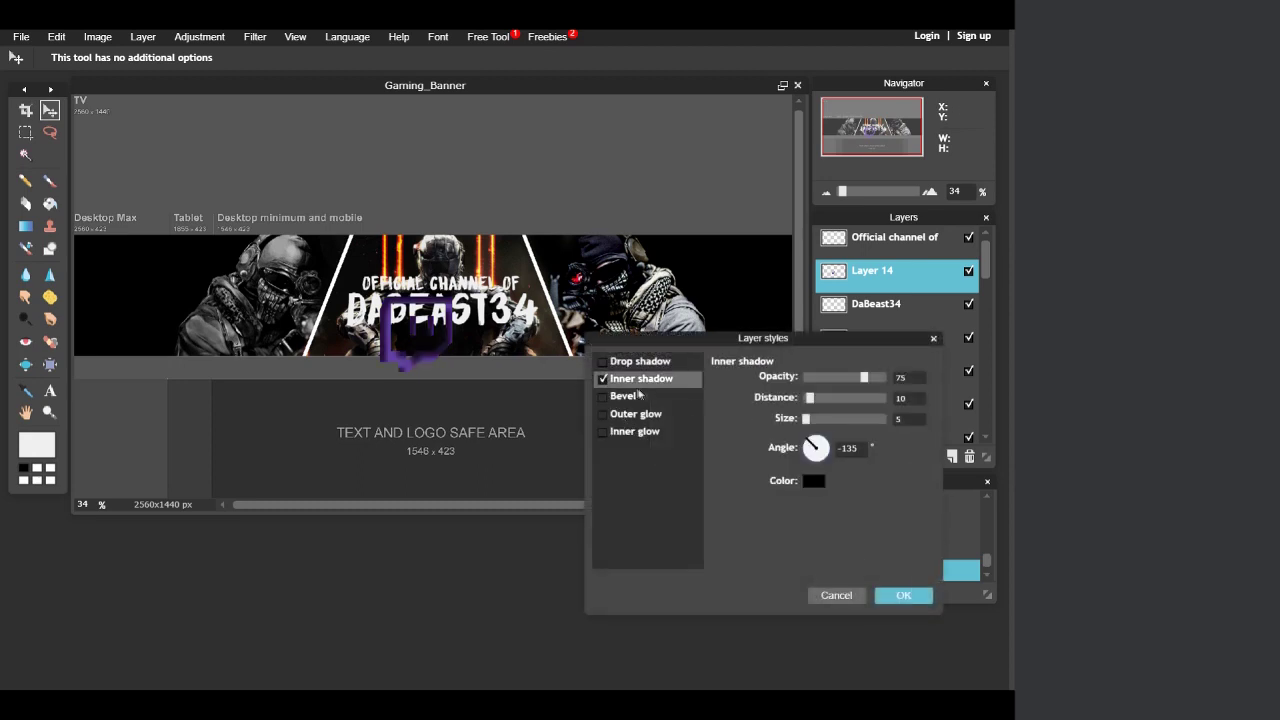
drag(807, 420, 885, 419)
drag(812, 400, 885, 398)
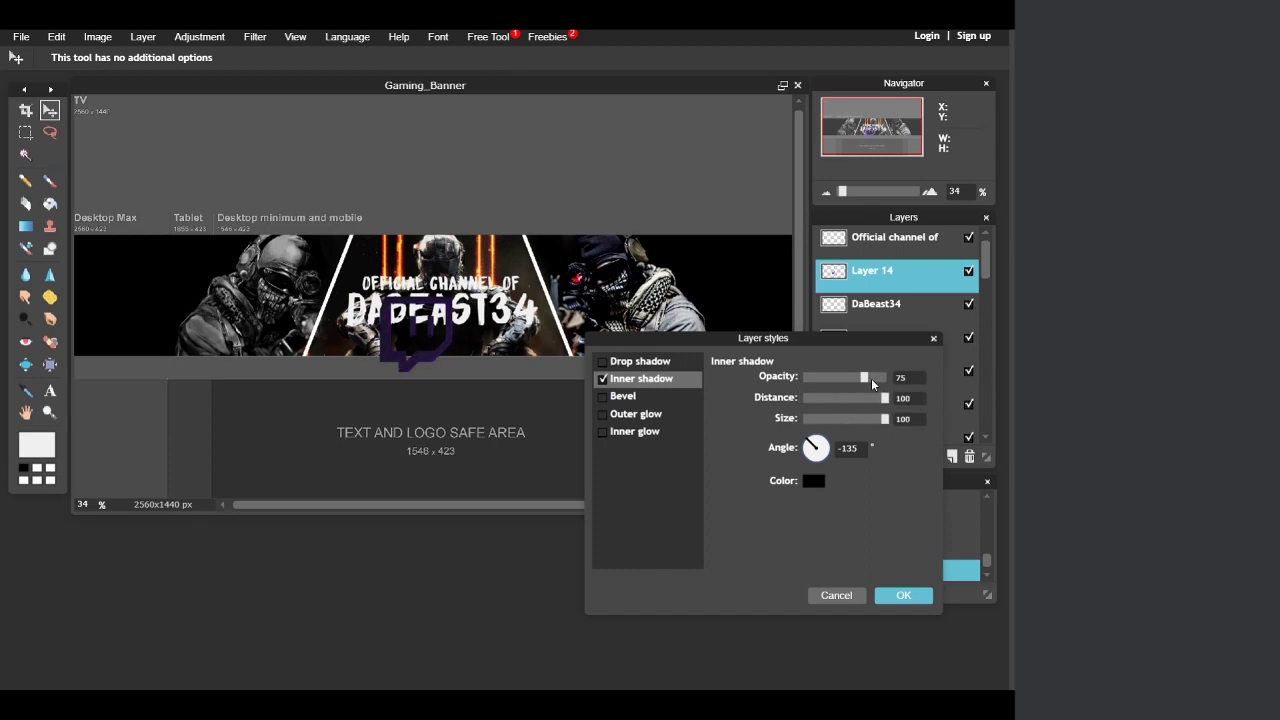
drag(871, 378, 969, 404)
Set the inner shadow color of the Twitch logo to white (ffffff) and apply the layer style.
click(809, 482)
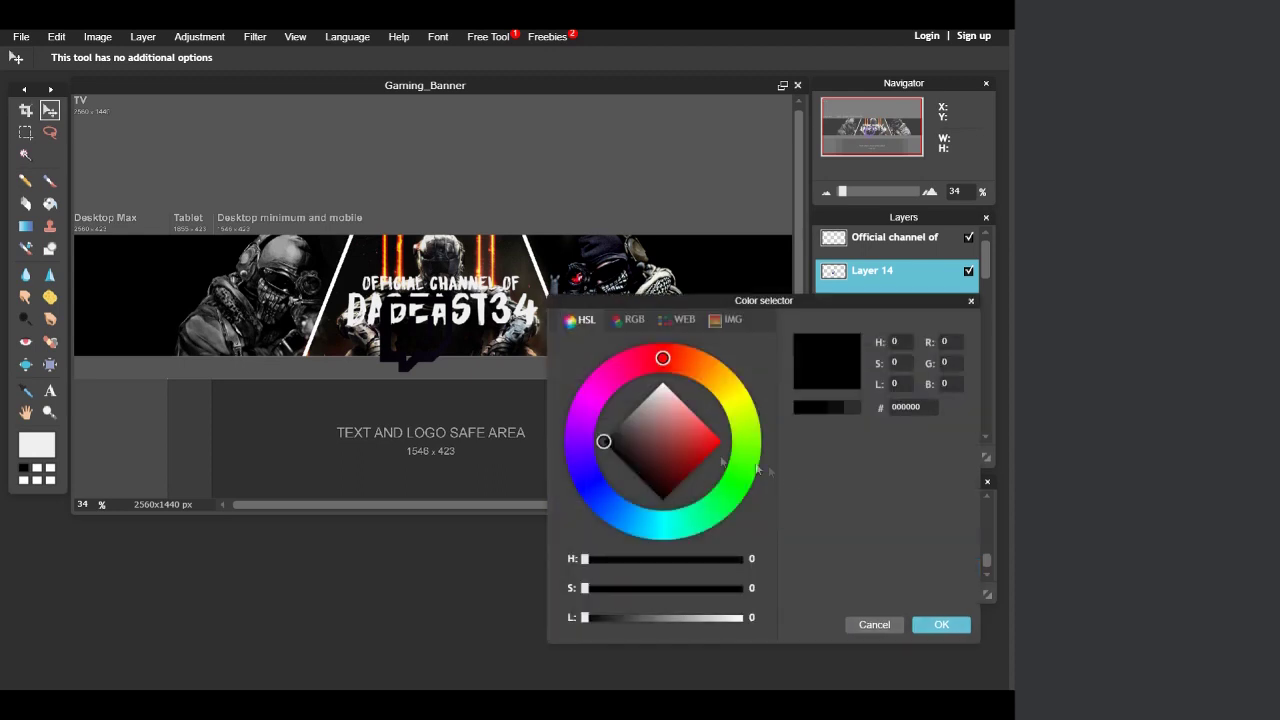
click(666, 410)
click(668, 373)
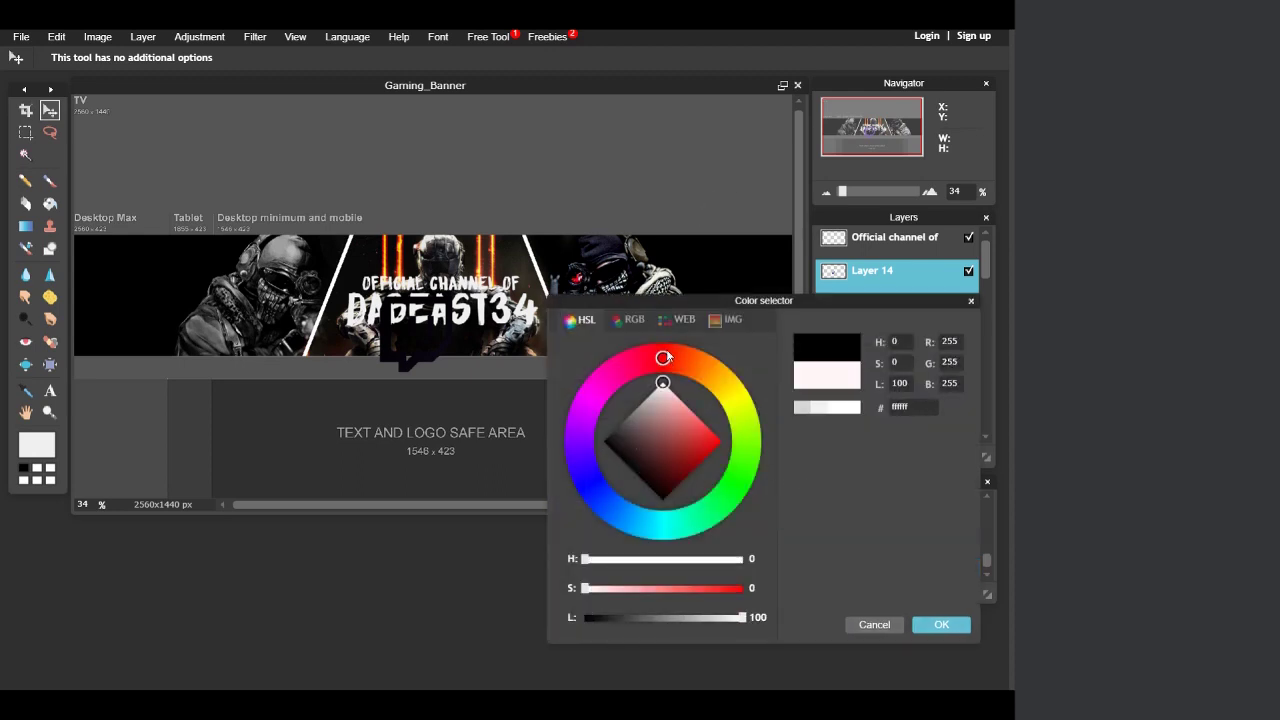
click(942, 625)
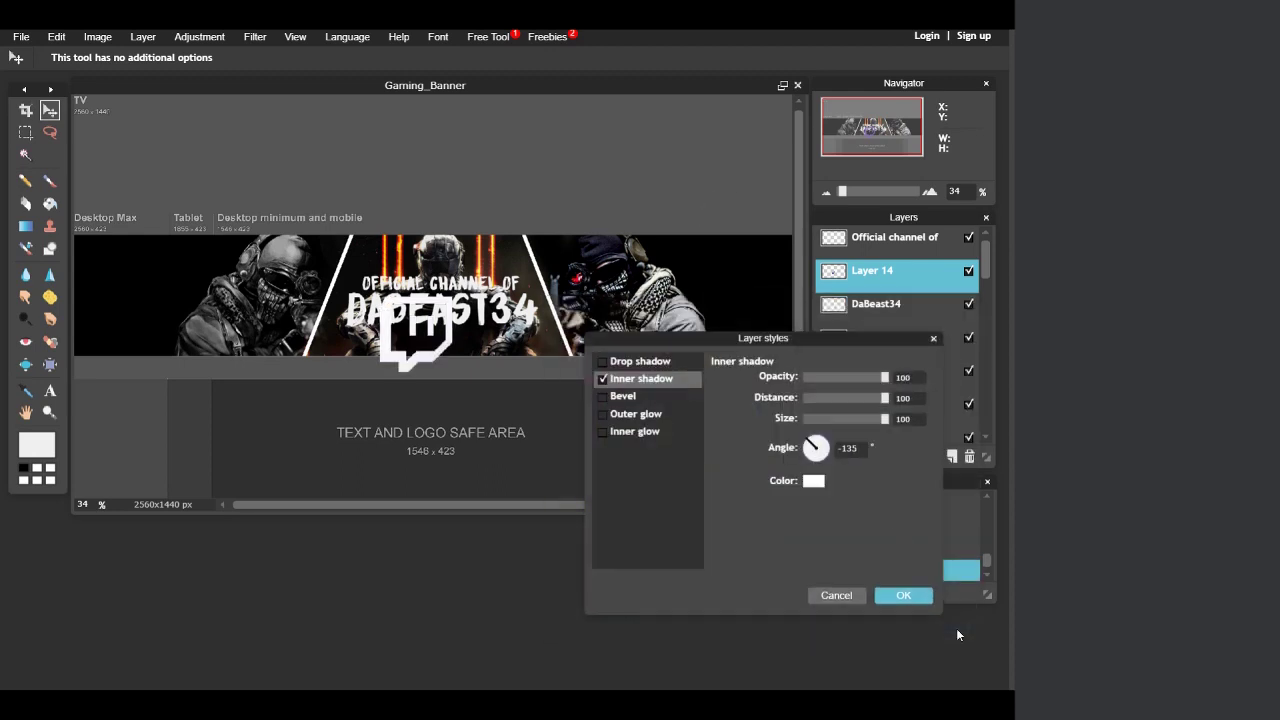
key(Return)
Shrink the Twitch logo with Free transform and place it as a small icon below DaBeast34, left of center.
click(56, 36)
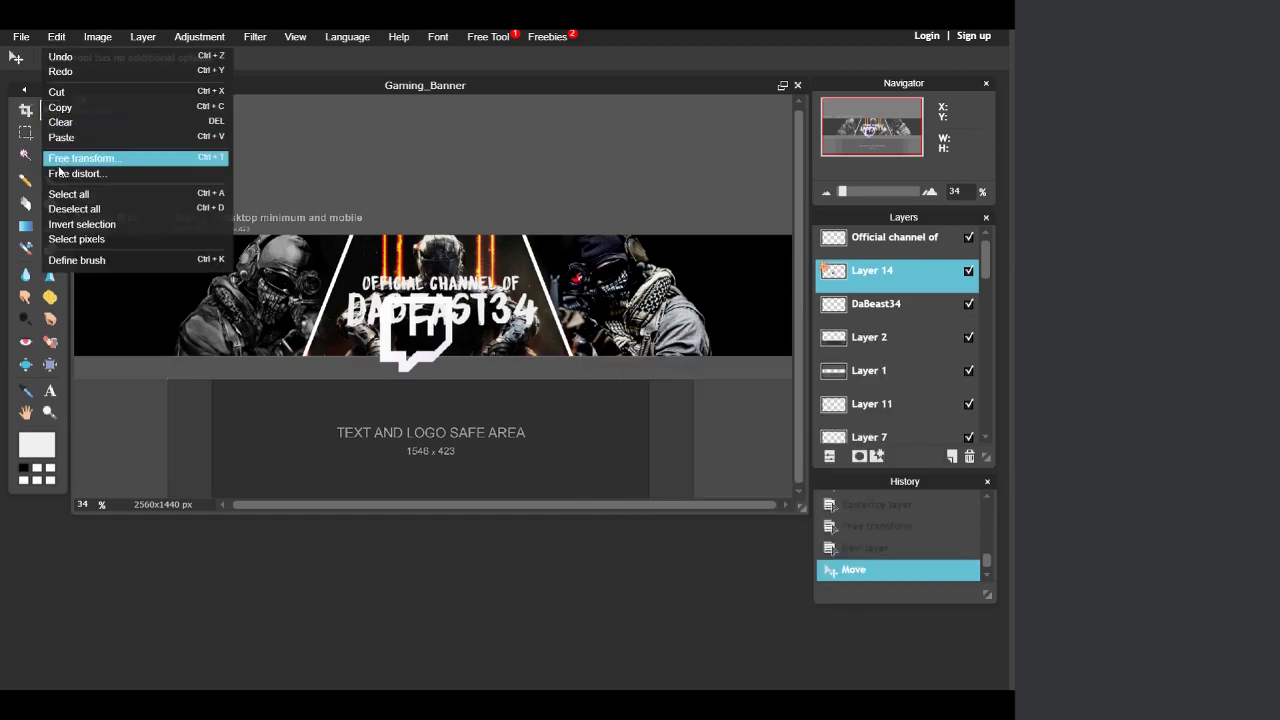
click(63, 160)
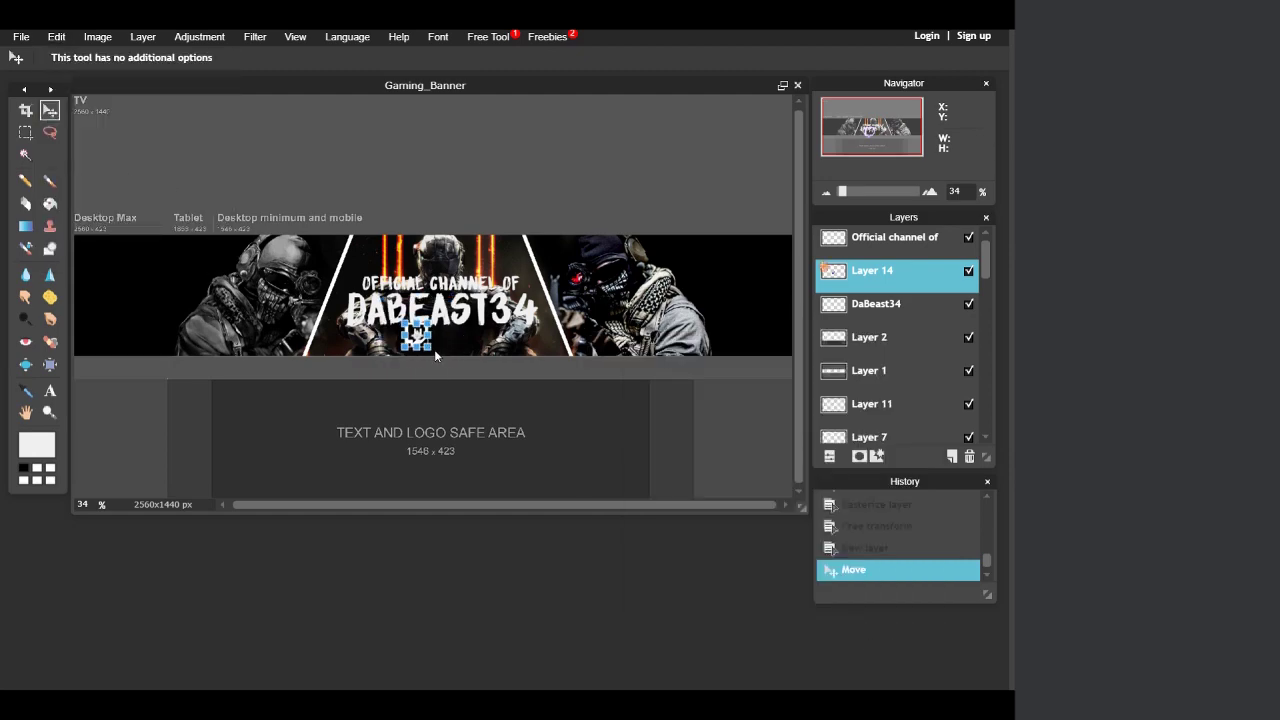
scroll(434, 349, up, 5)
click(450, 395)
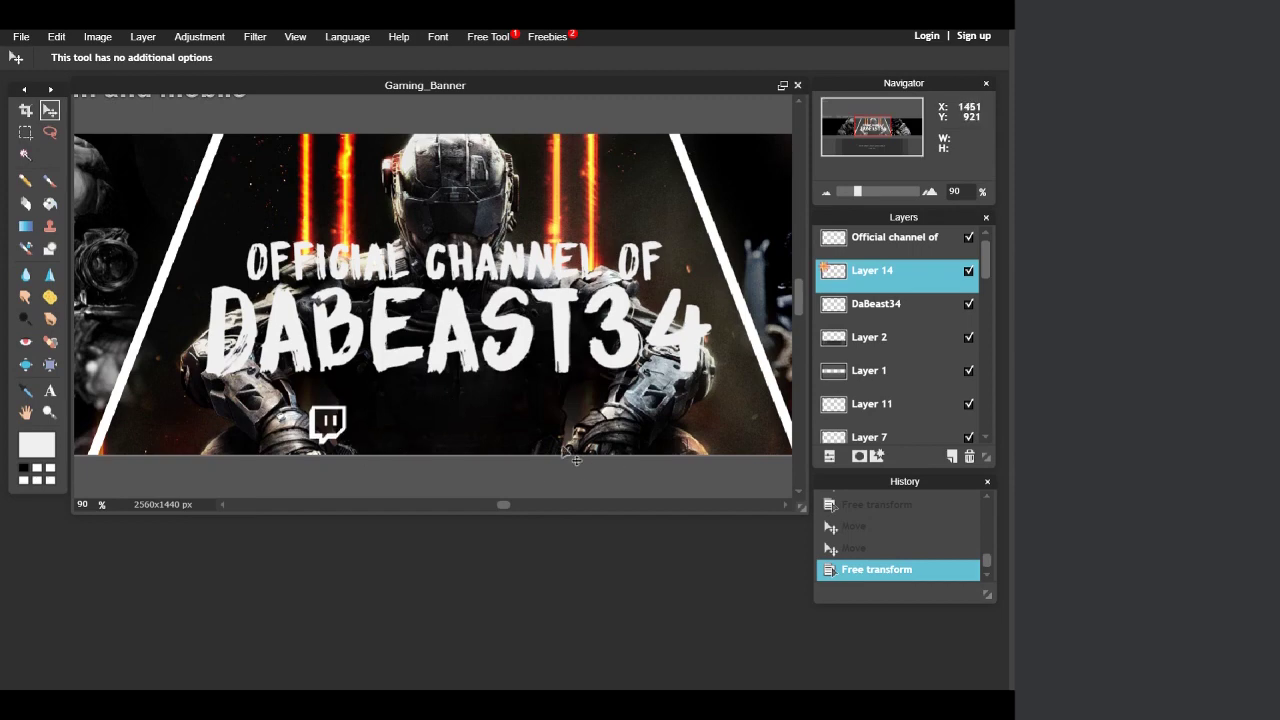
key(t)
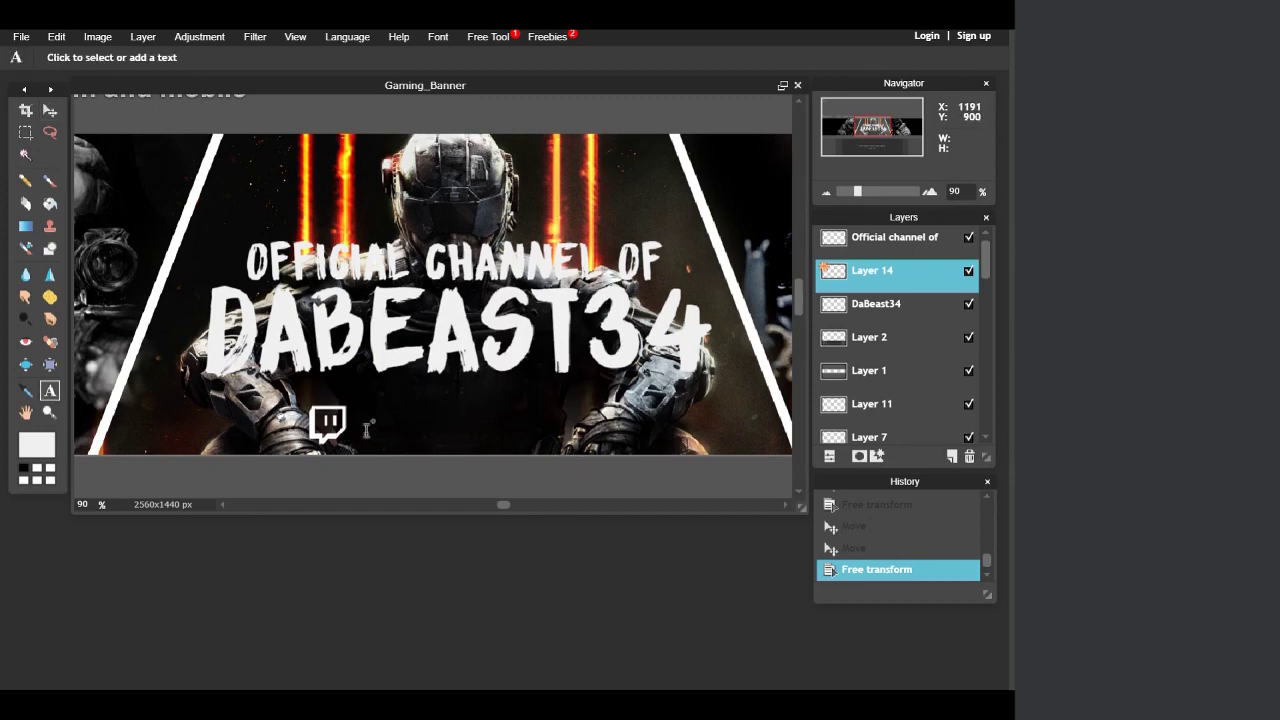
click(504, 450)
text(@Da)
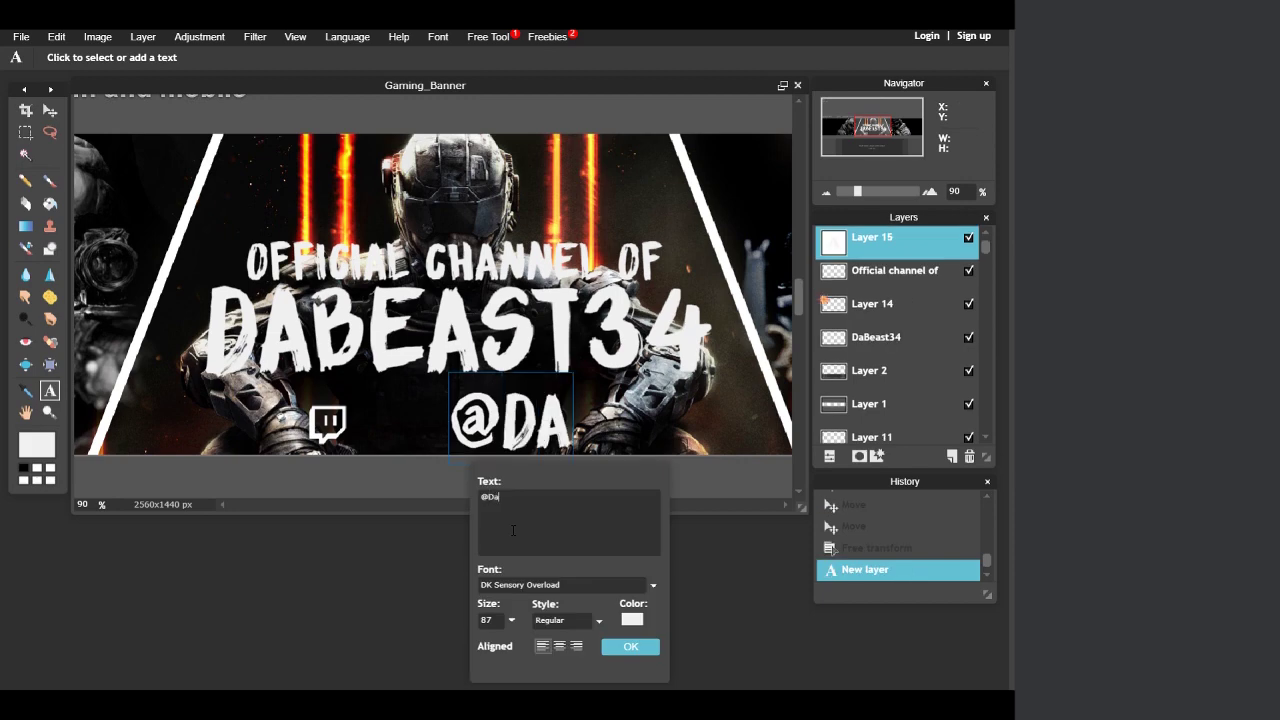
text(Beast34Y)
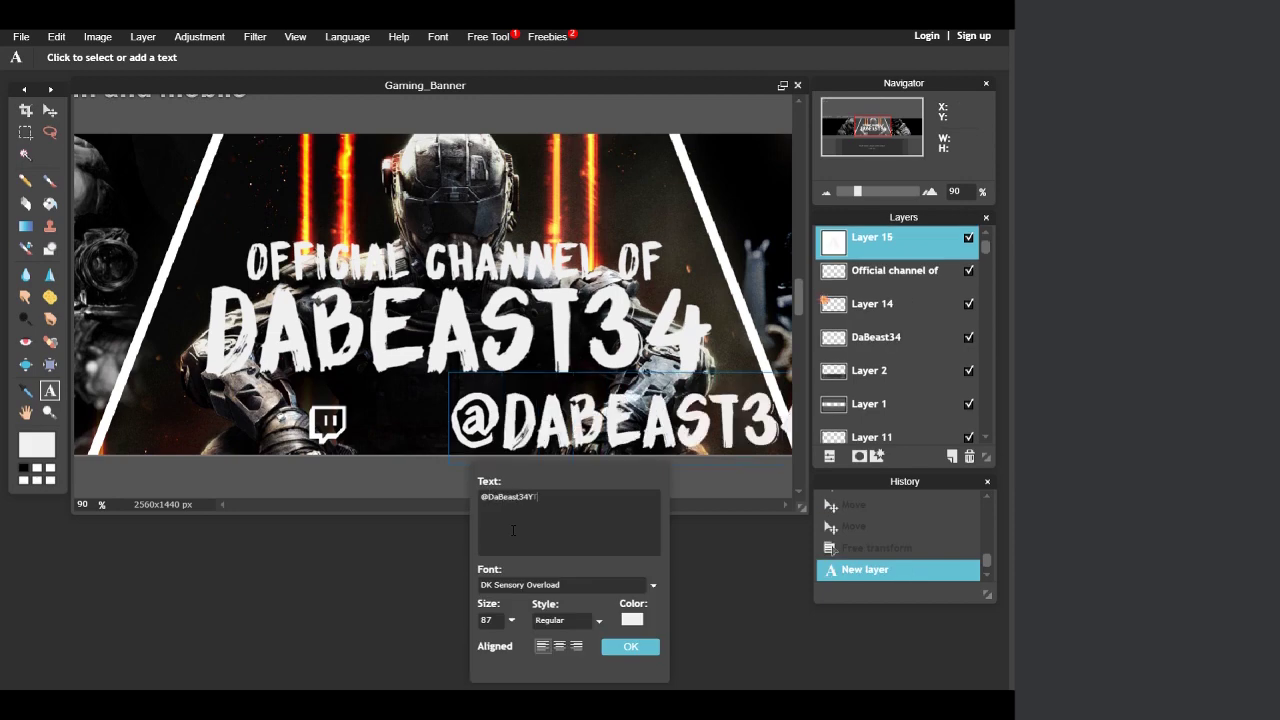
text(T)
click(511, 620)
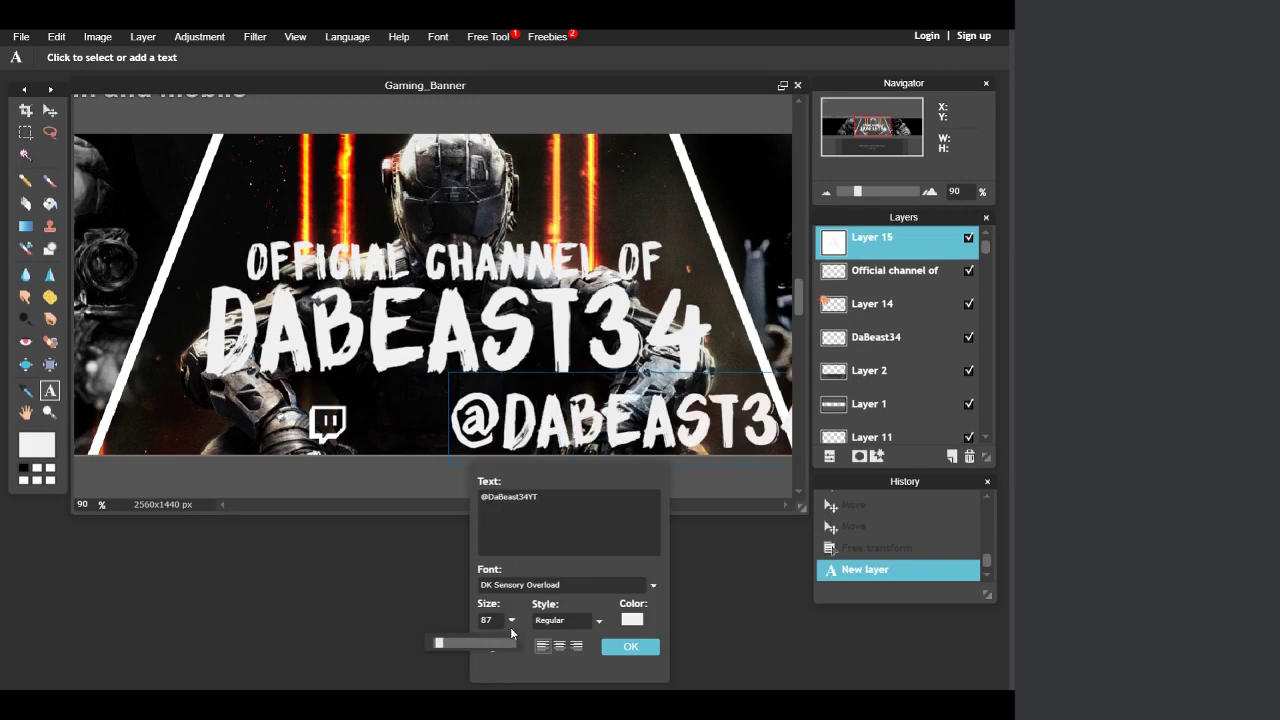
drag(441, 645, 435, 645)
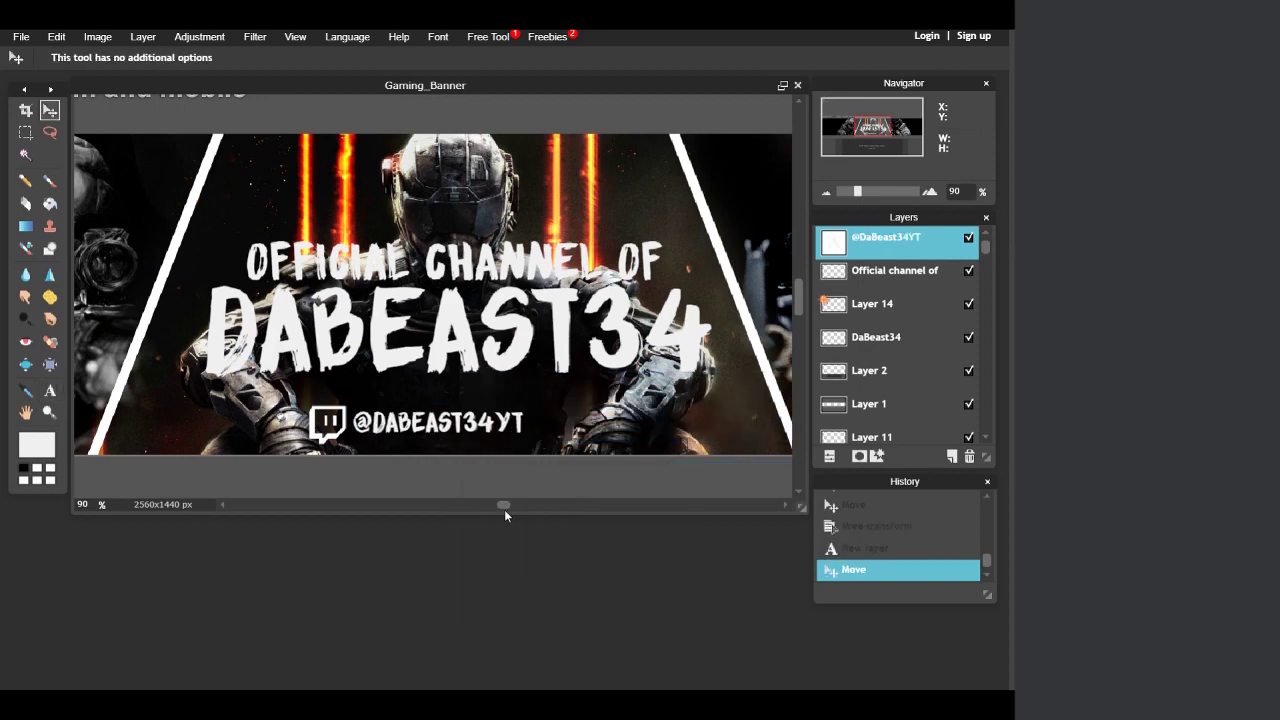
Add the text "Twitter" in the Alien League font at size 33 over the lower part of the left soldier.
drag(504, 507, 400, 504)
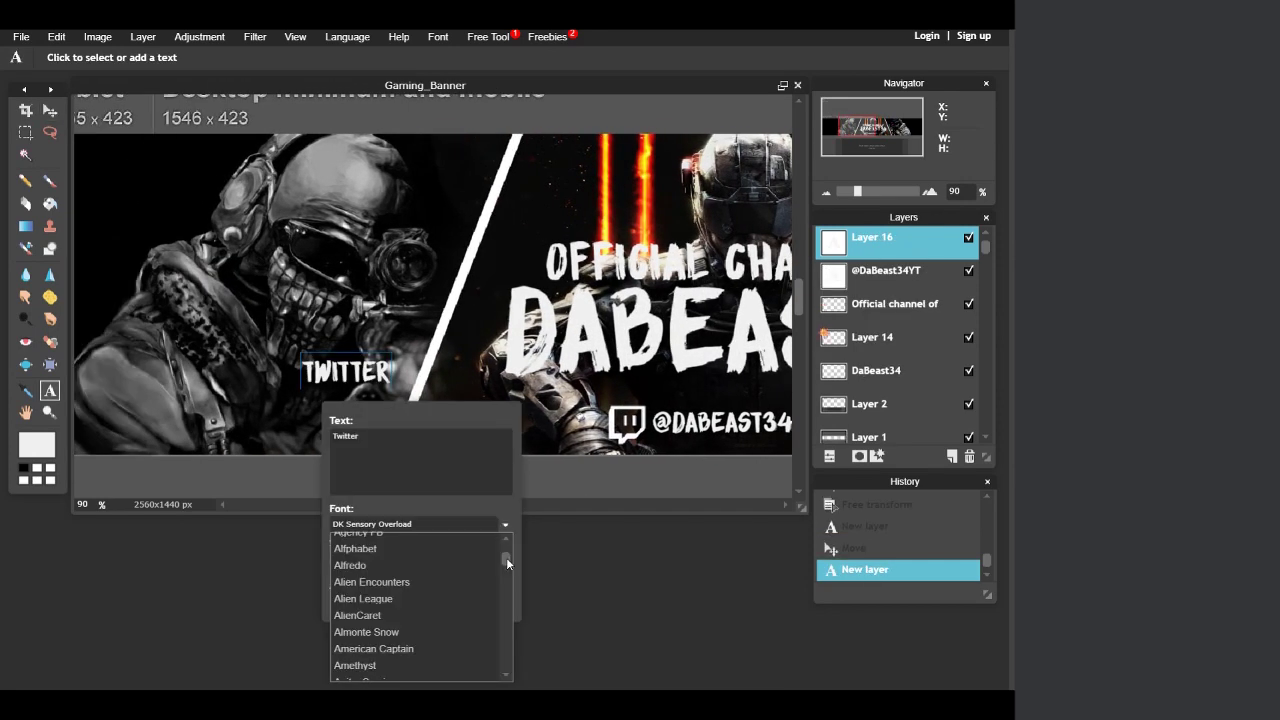
click(415, 600)
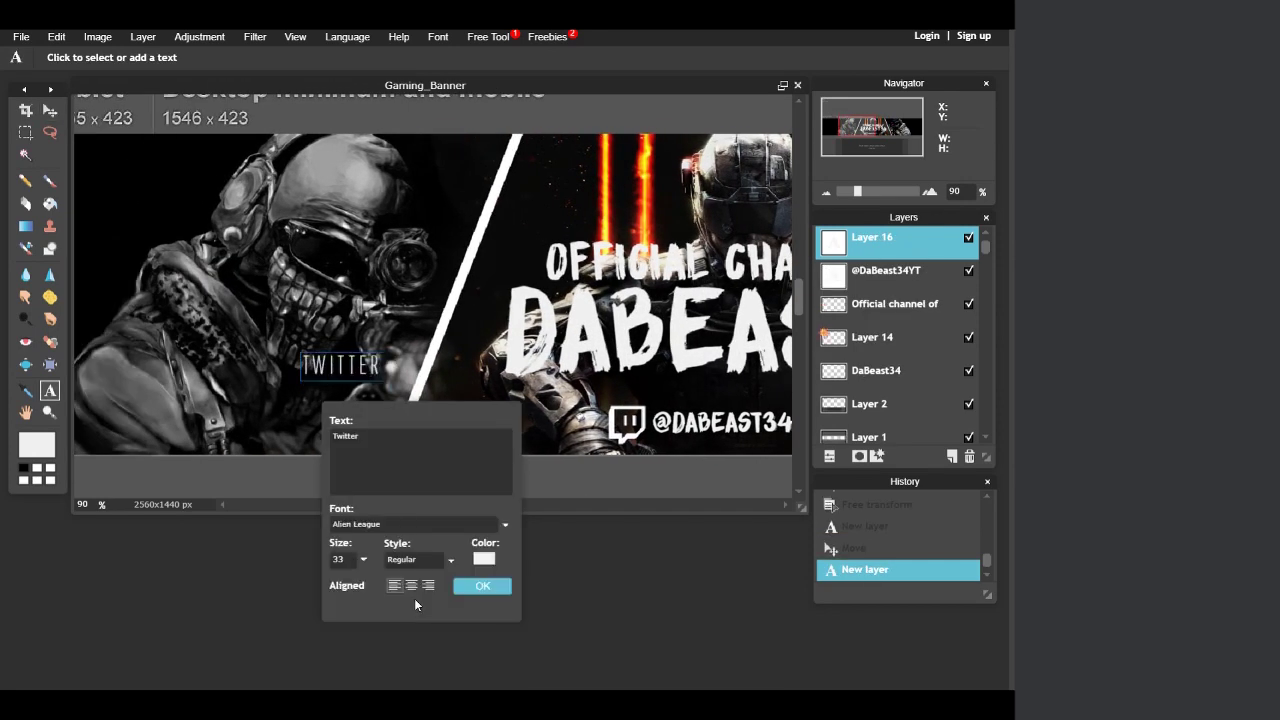
click(467, 588)
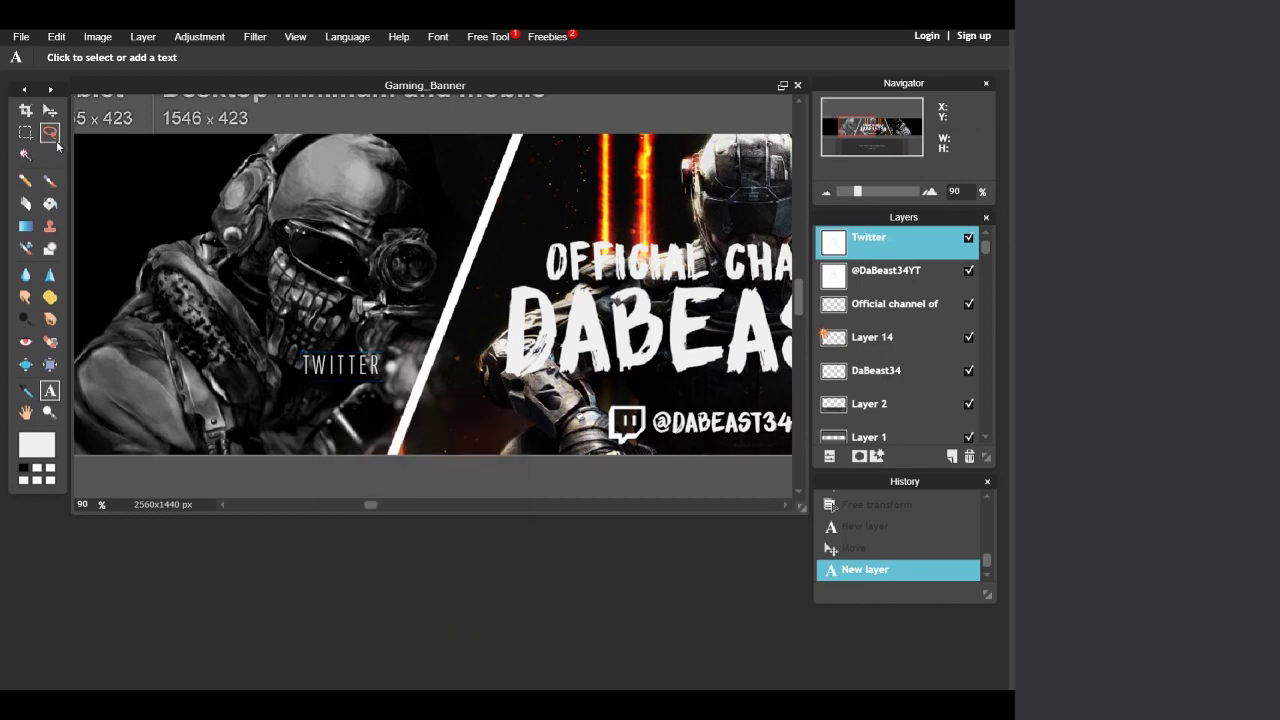
click(50, 110)
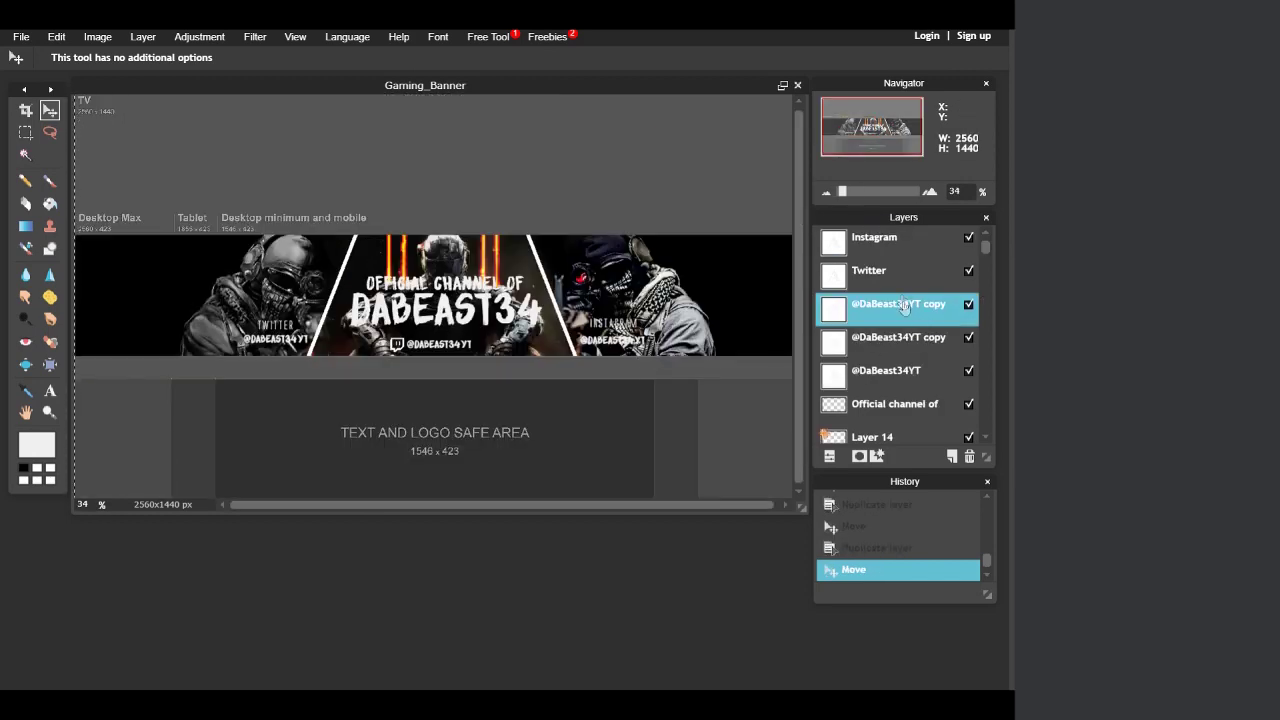
key(t)
click(618, 338)
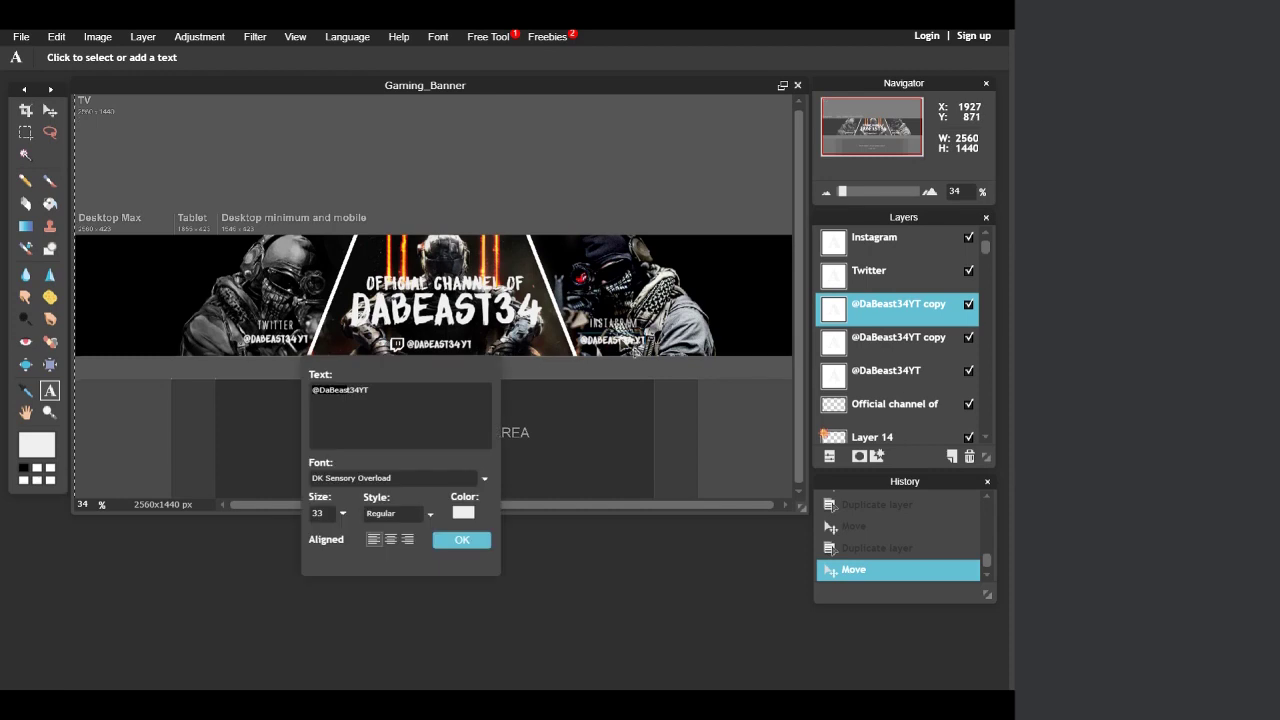
click(418, 389)
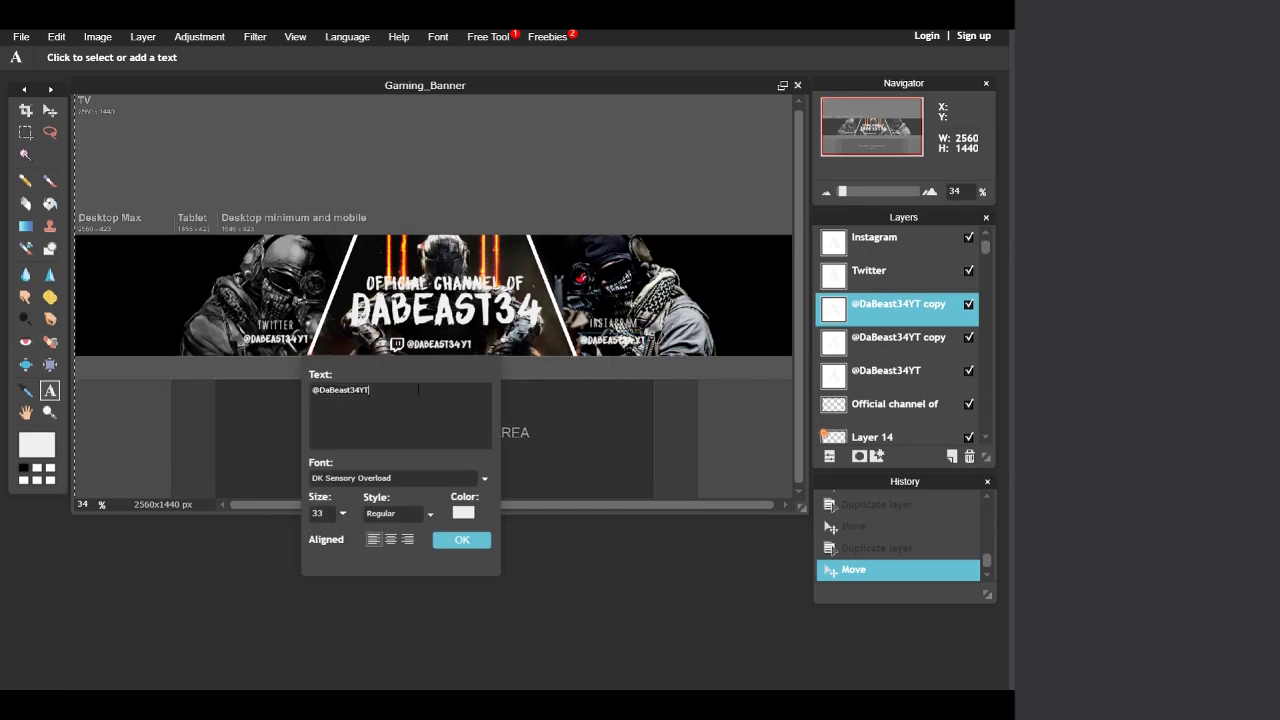
click(462, 540)
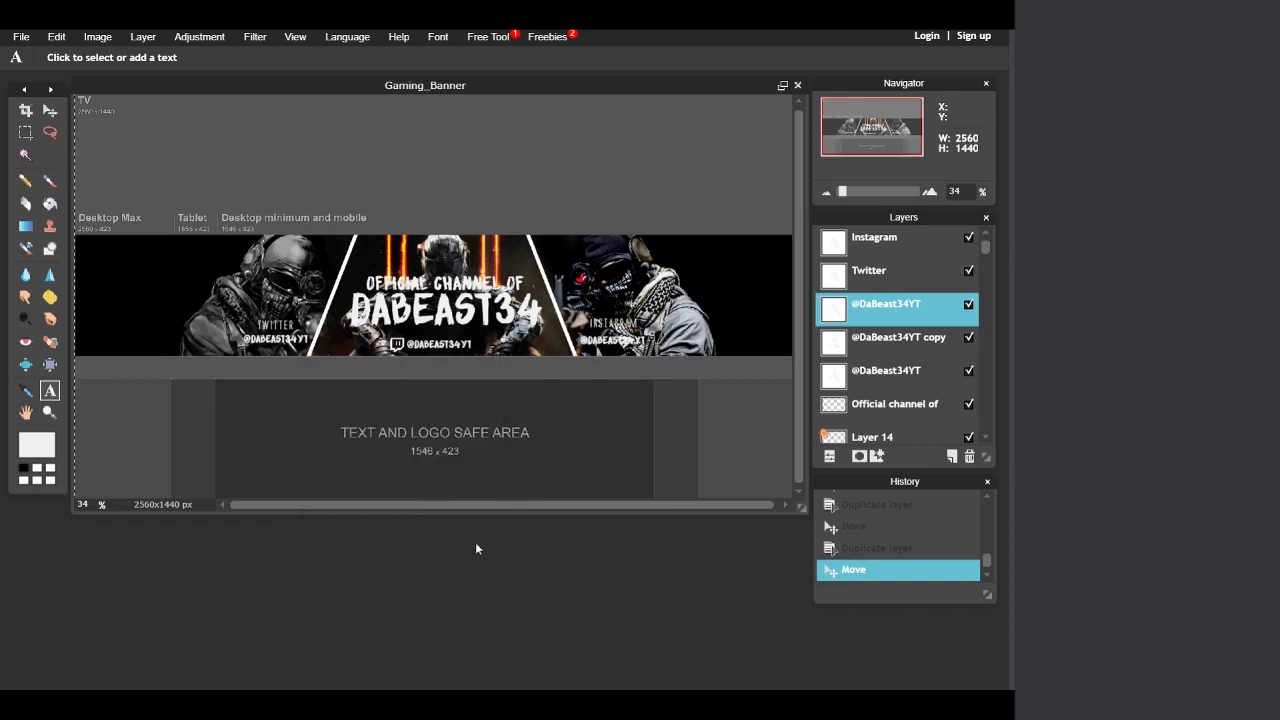
click(925, 350)
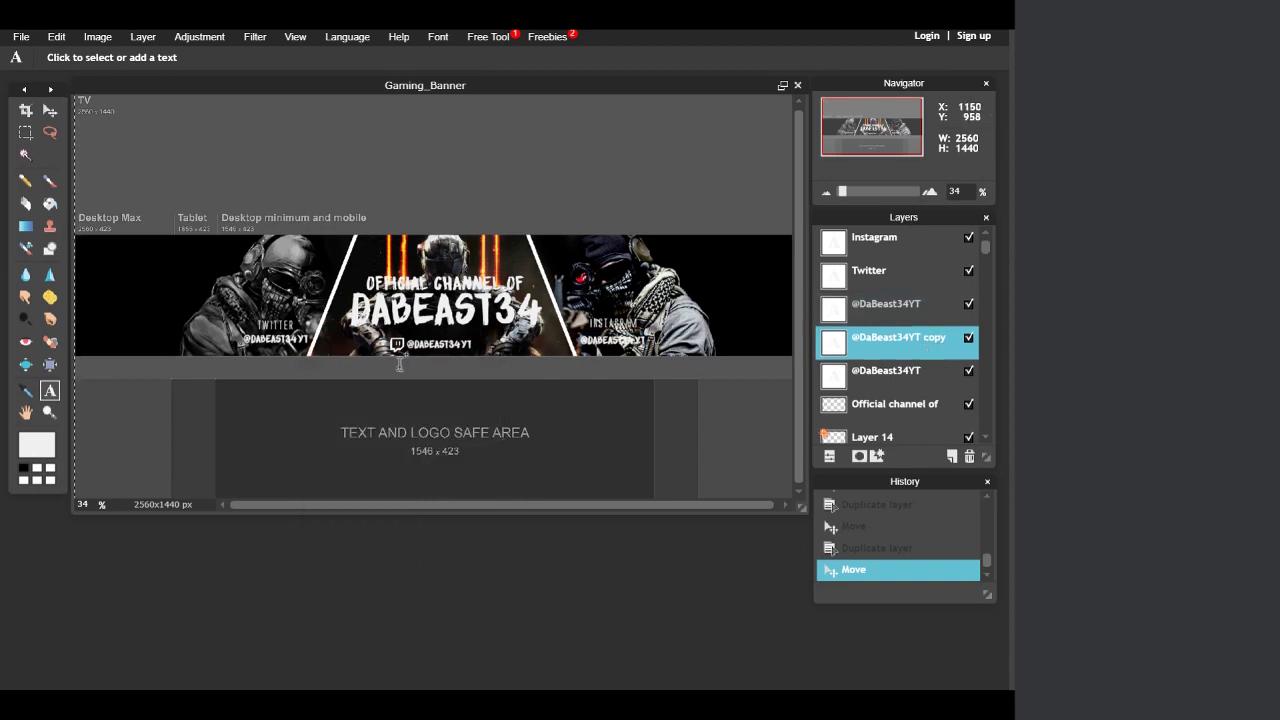
click(285, 345)
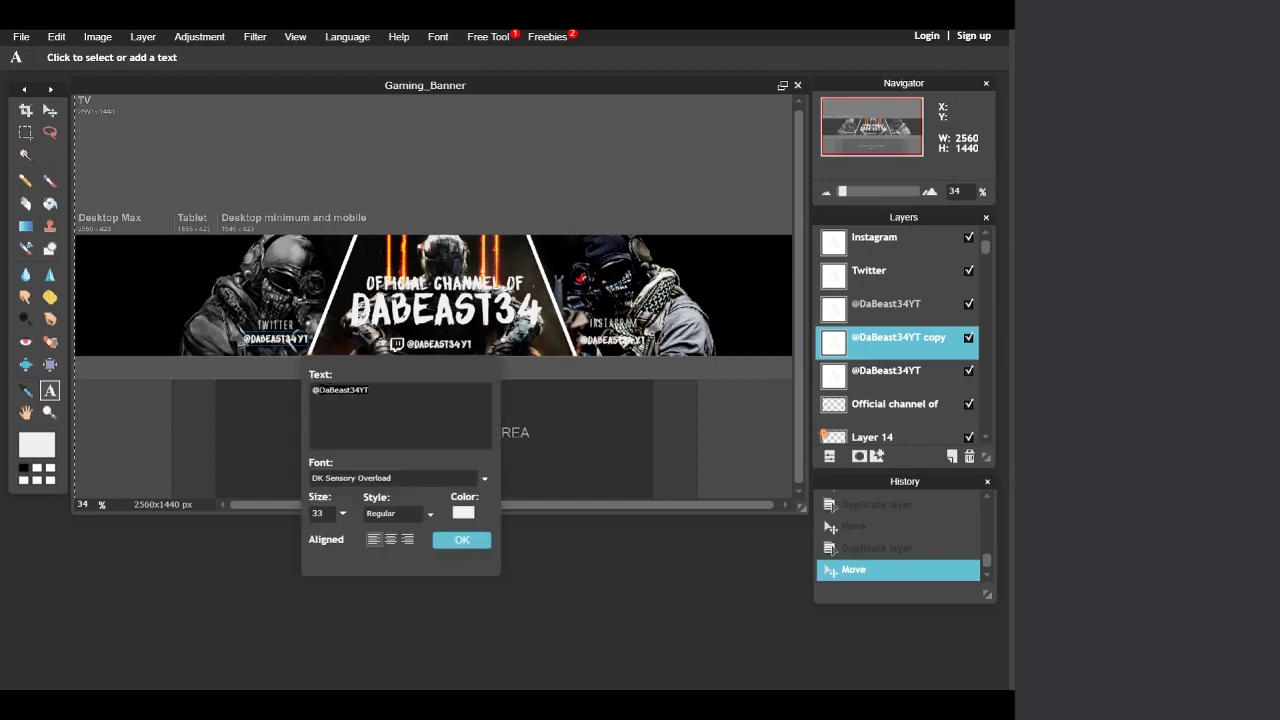
key(ctrl+a)
text(@RealDabeast34)
click(50, 110)
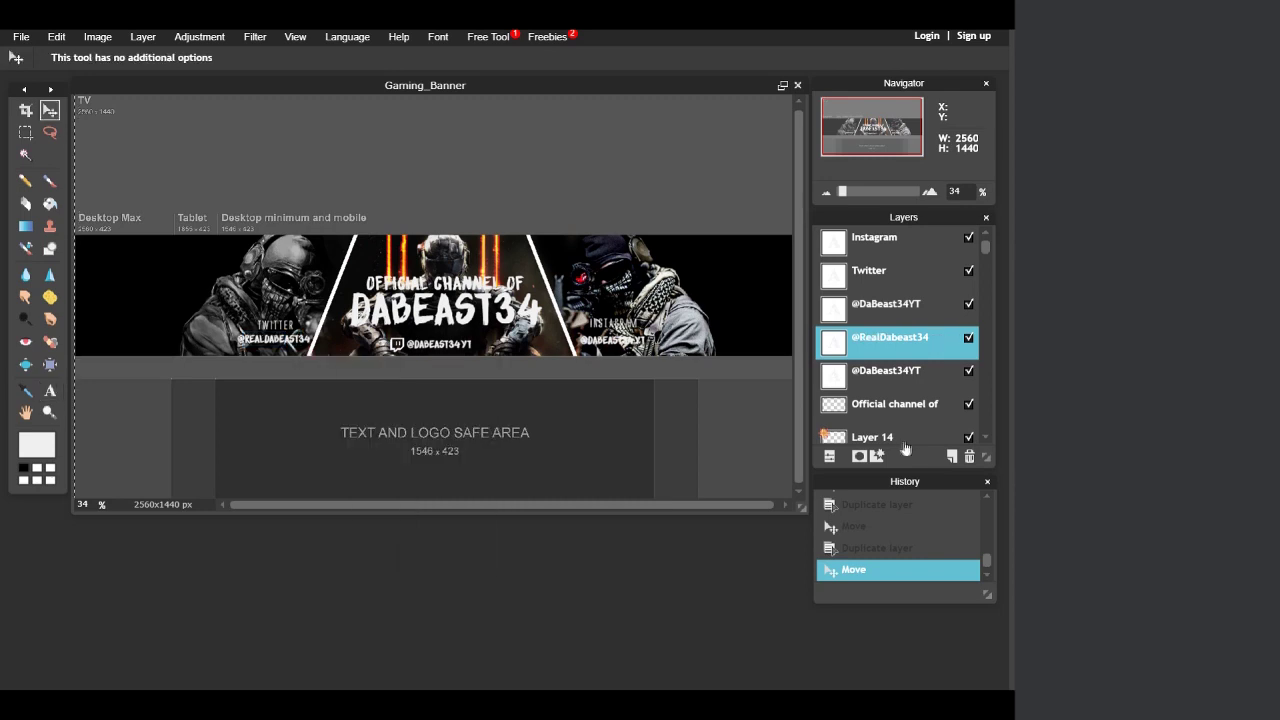
click(877, 456)
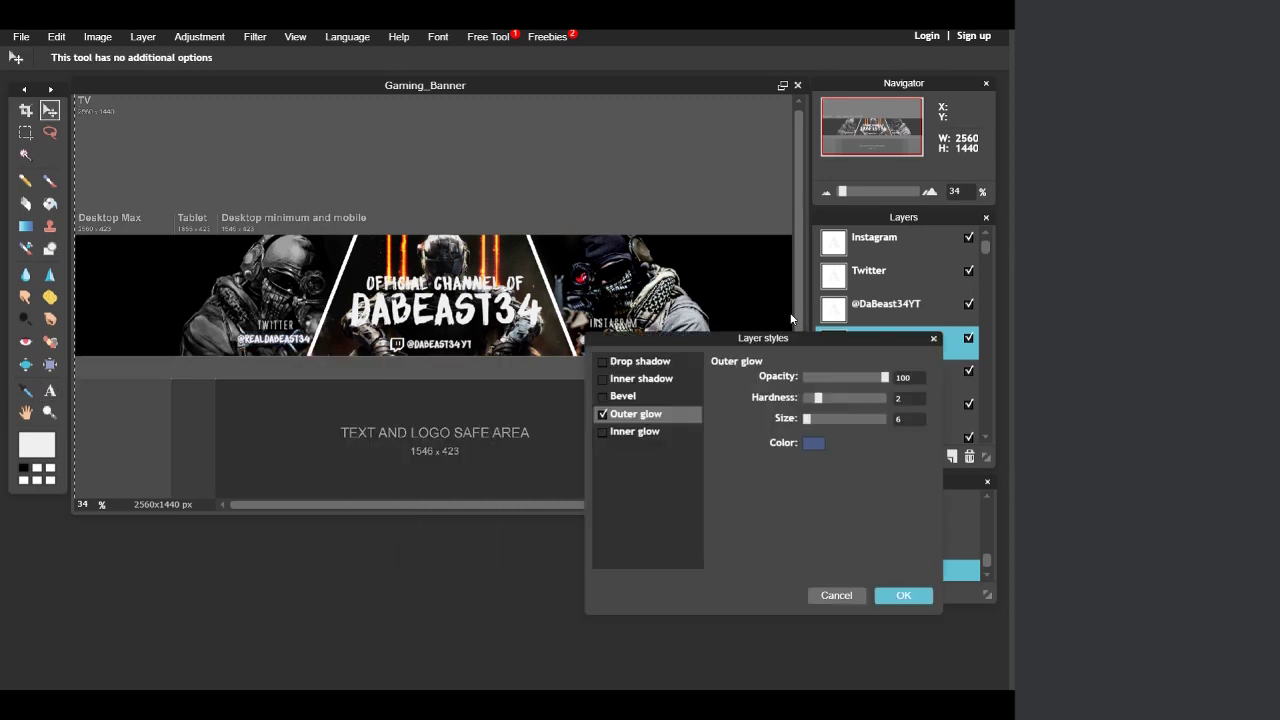
click(812, 443)
drag(698, 458, 360, 438)
click(938, 627)
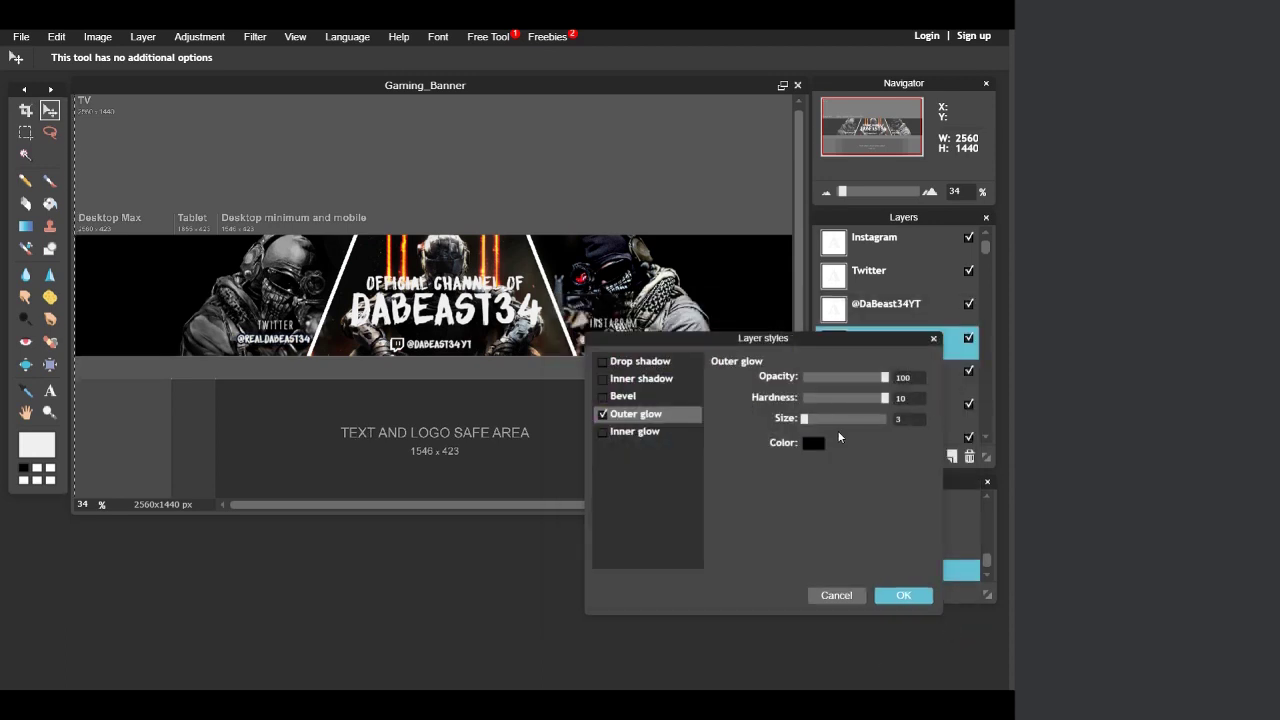
drag(807, 419, 802, 421)
click(903, 595)
Hide the lower safe-area template layer, Layer 2, and toggle the template on Layer 1 off and back on.
mouse_move(986, 244)
mouse_down()
mouse_move(975, 418)
mouse_move(966, 366)
mouse_up()
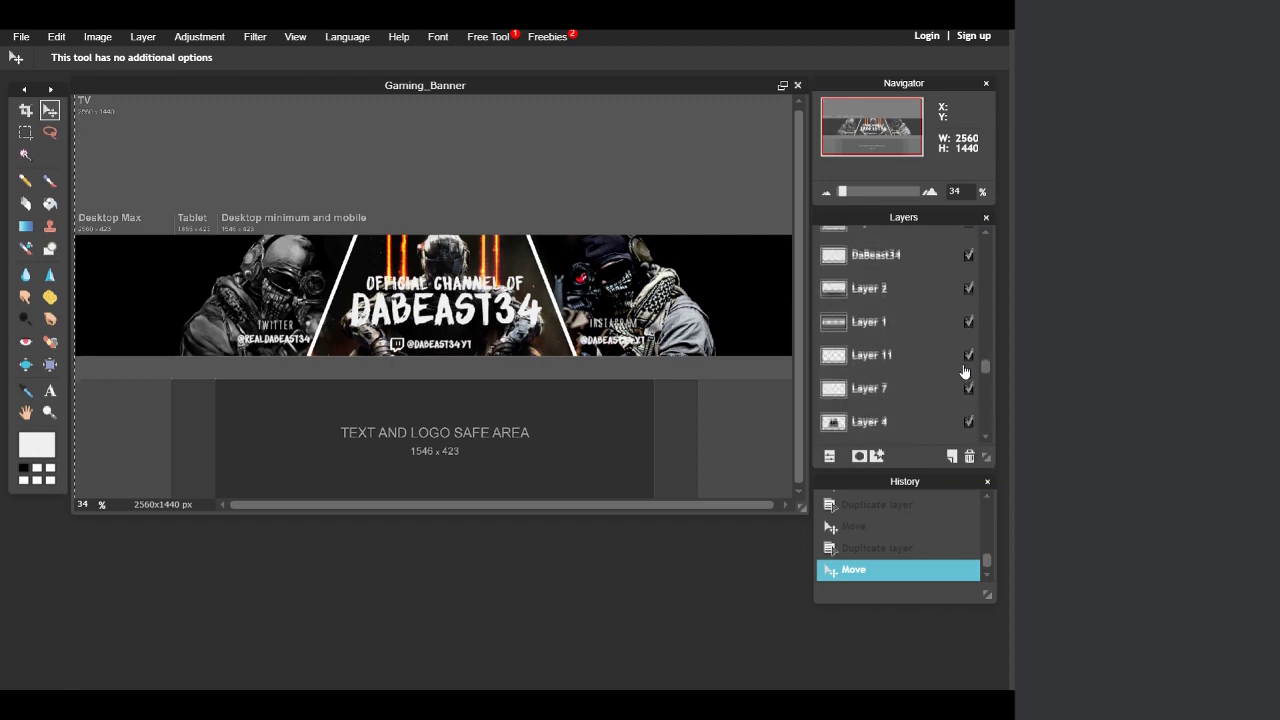
click(903, 290)
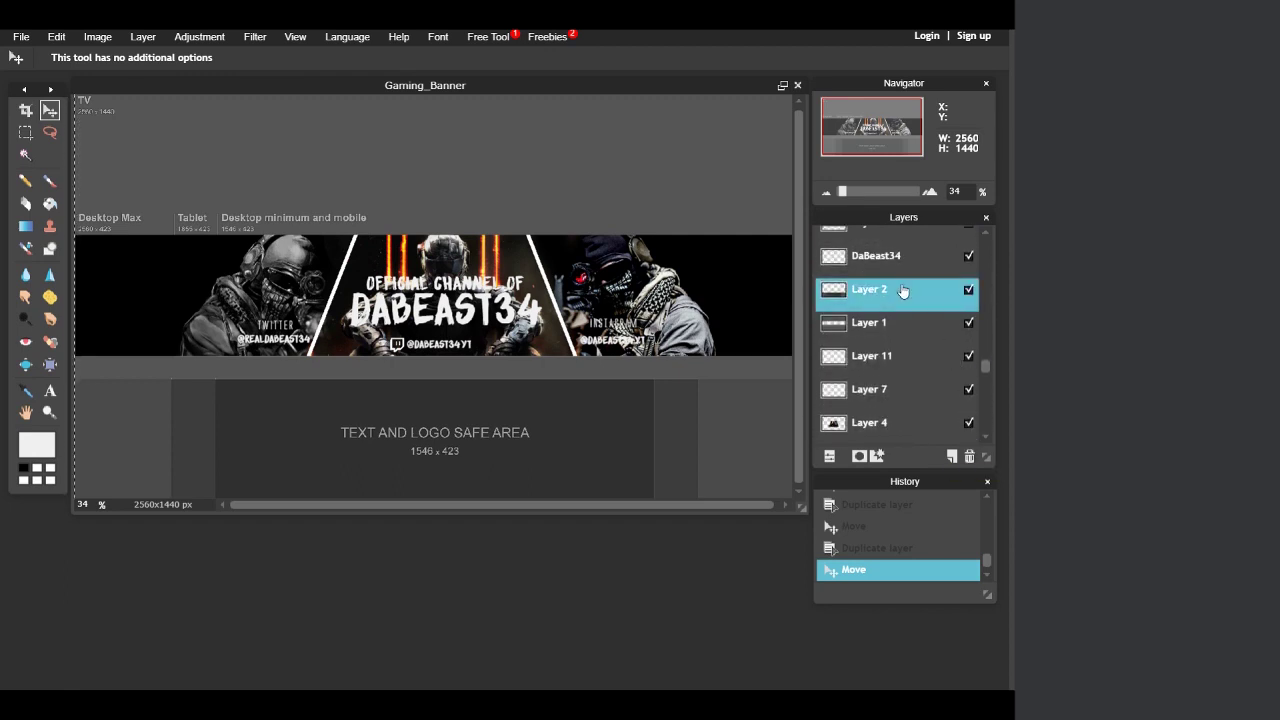
click(968, 289)
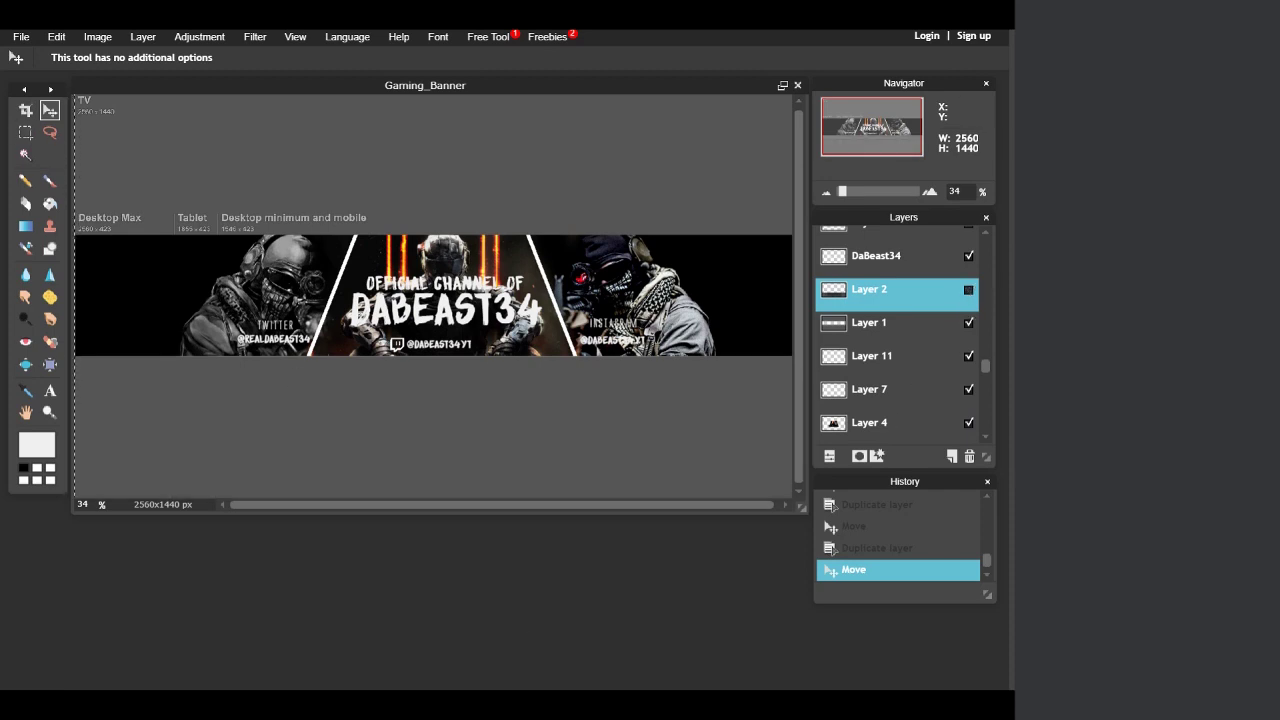
click(968, 326)
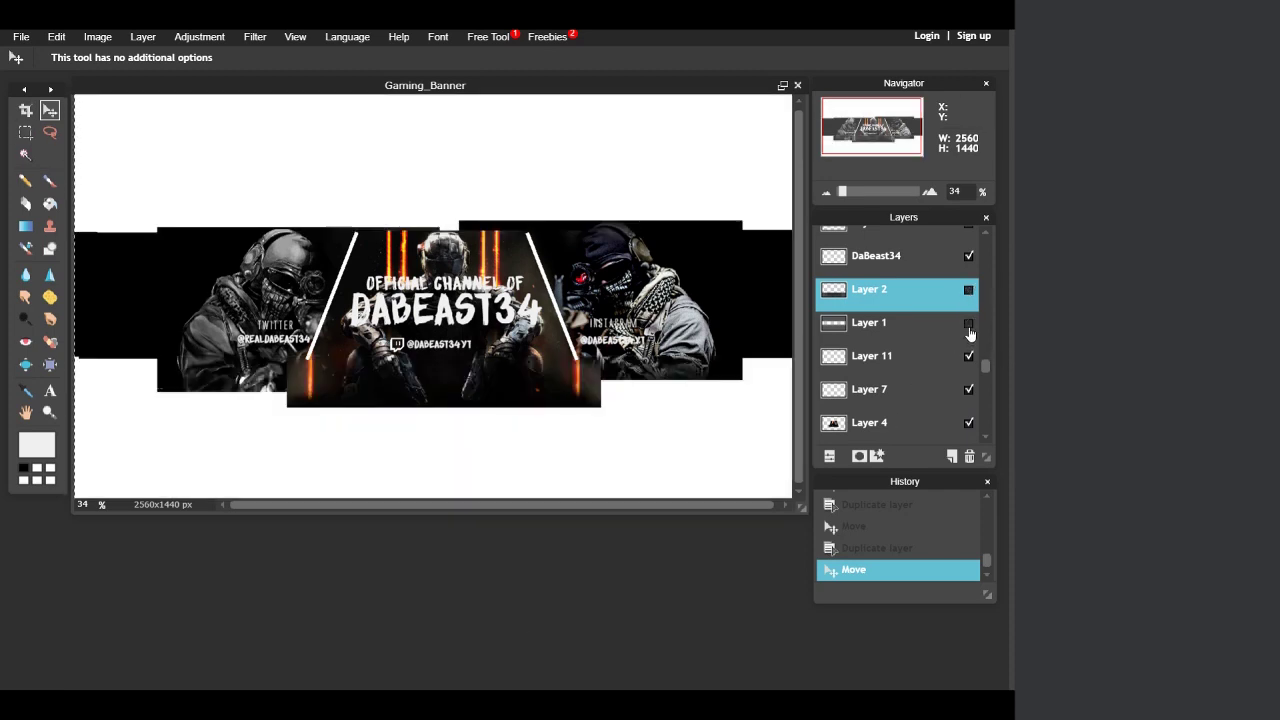
click(968, 326)
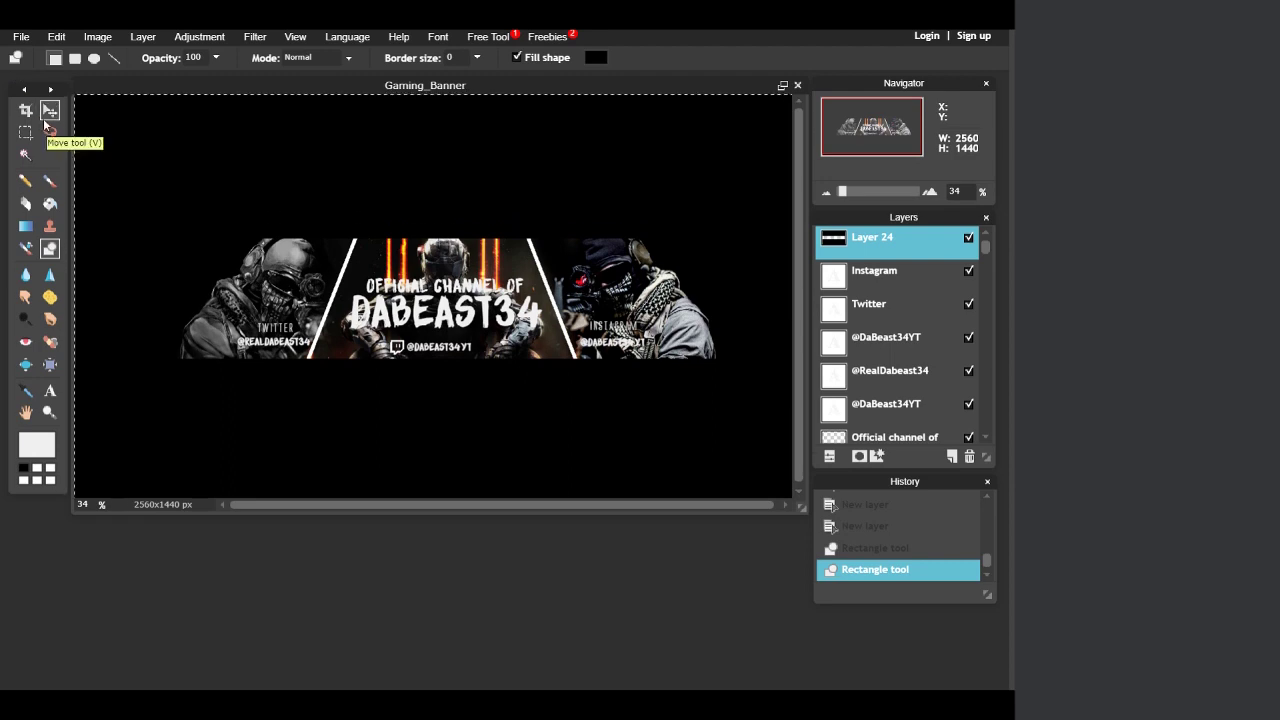
Save the banner to the computer as Gaming_Banner in JPEG format at quality 80.
click(50, 110)
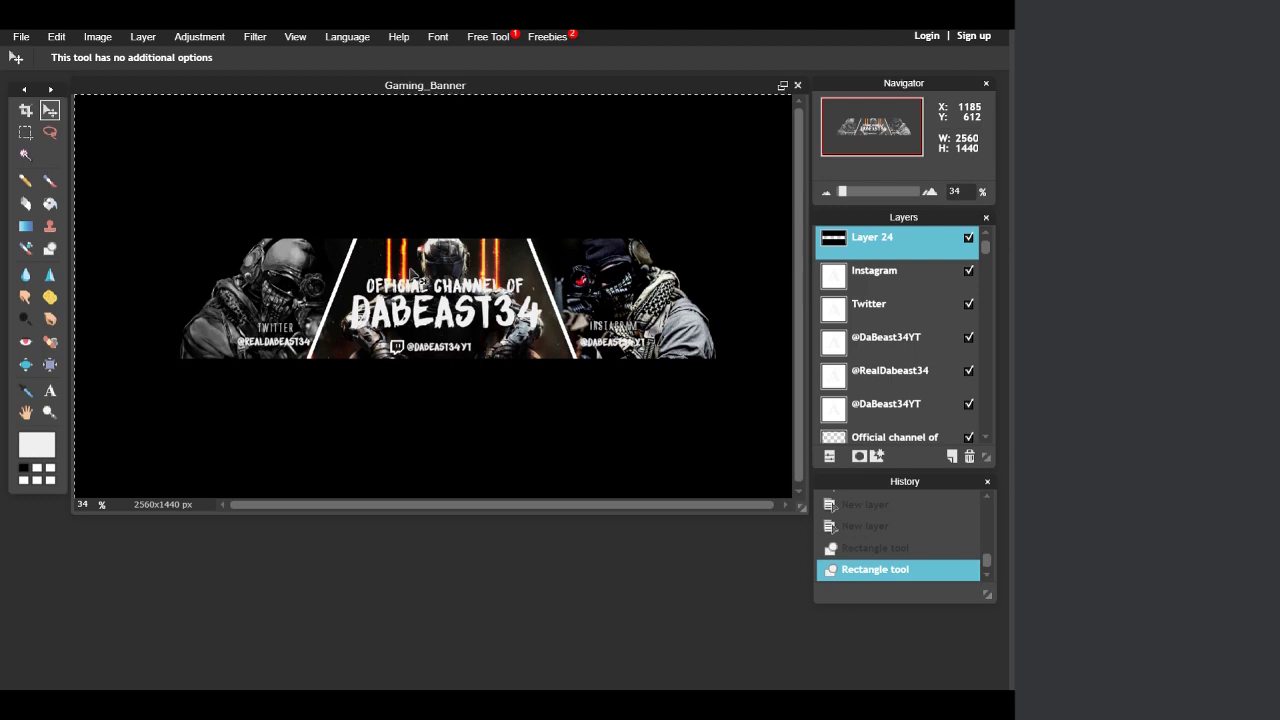
click(21, 37)
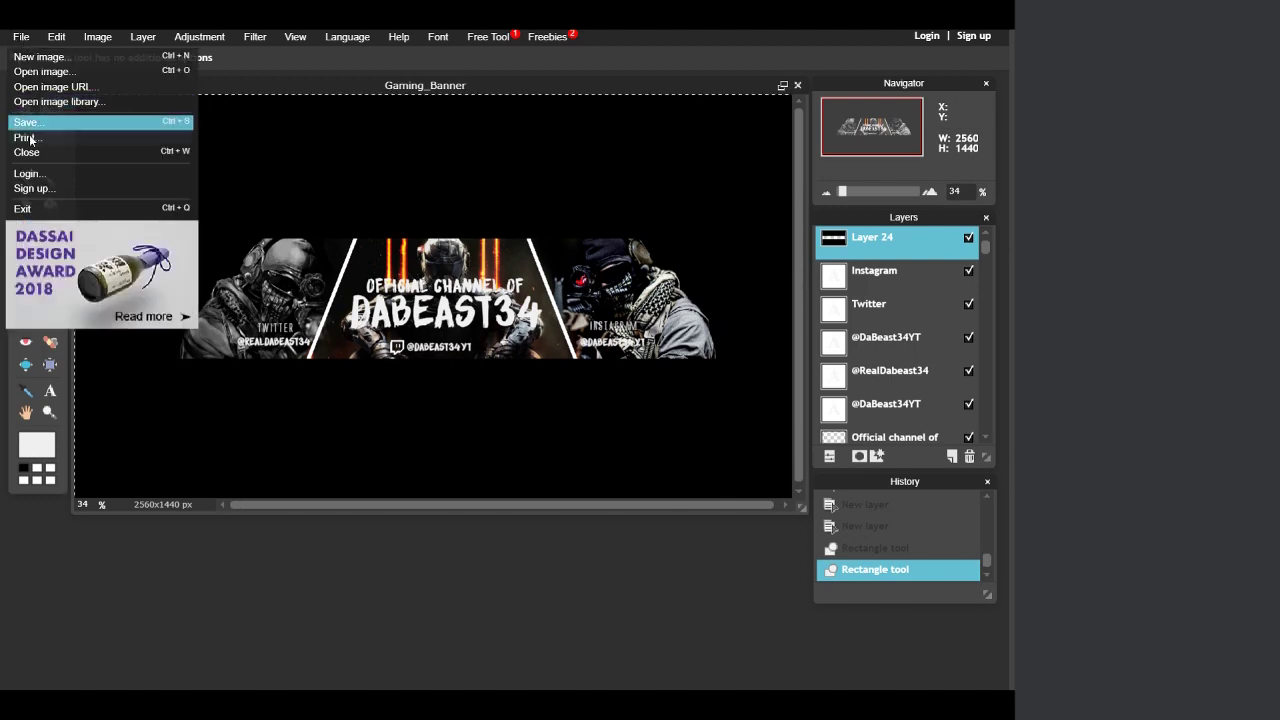
click(25, 122)
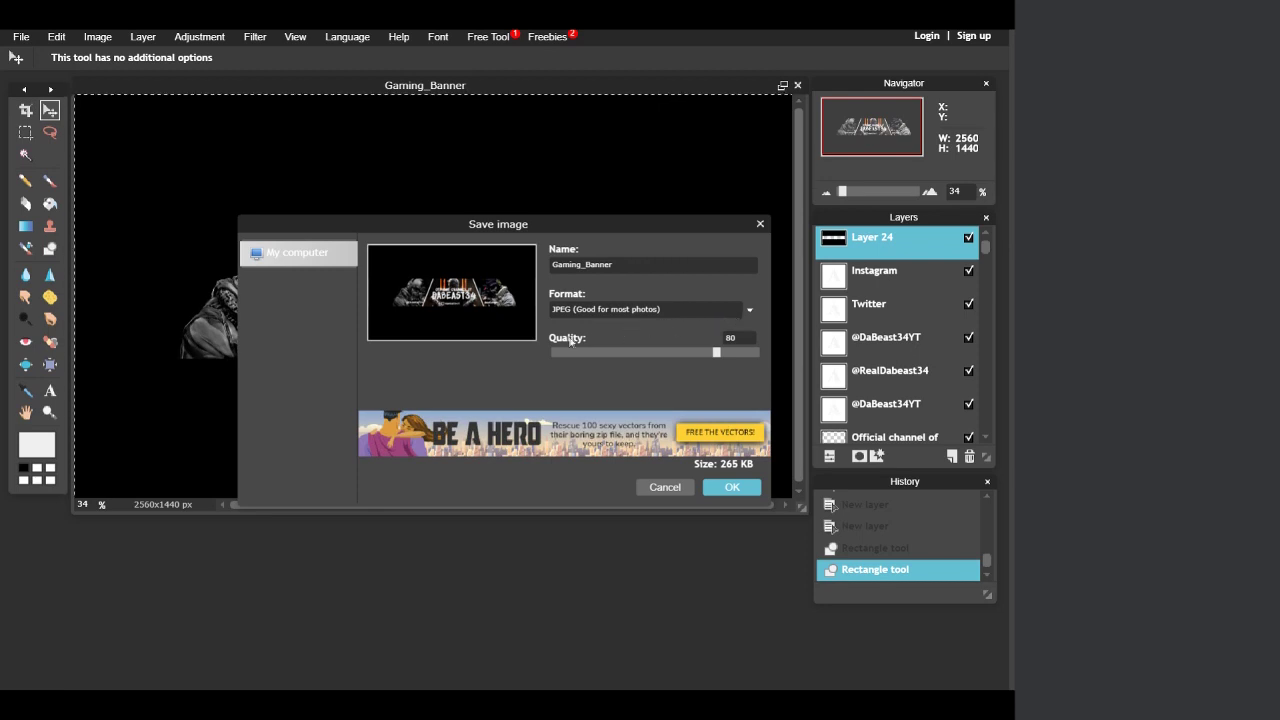
click(742, 488)
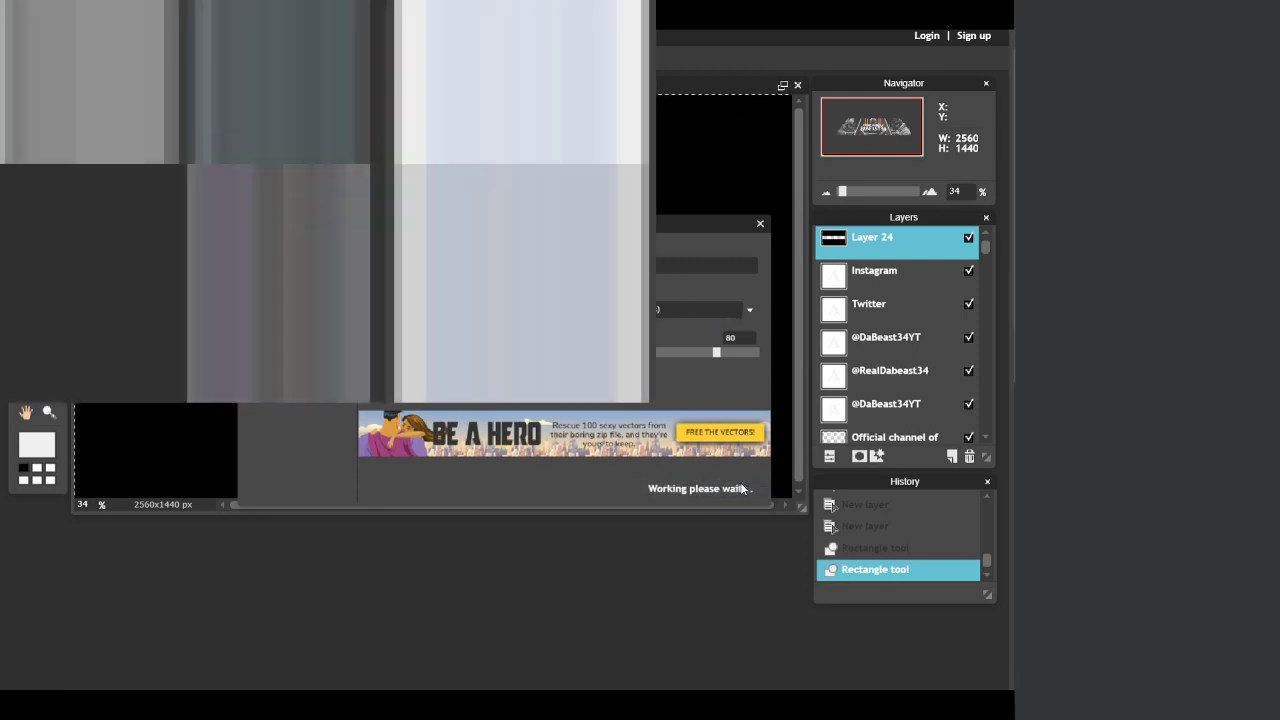